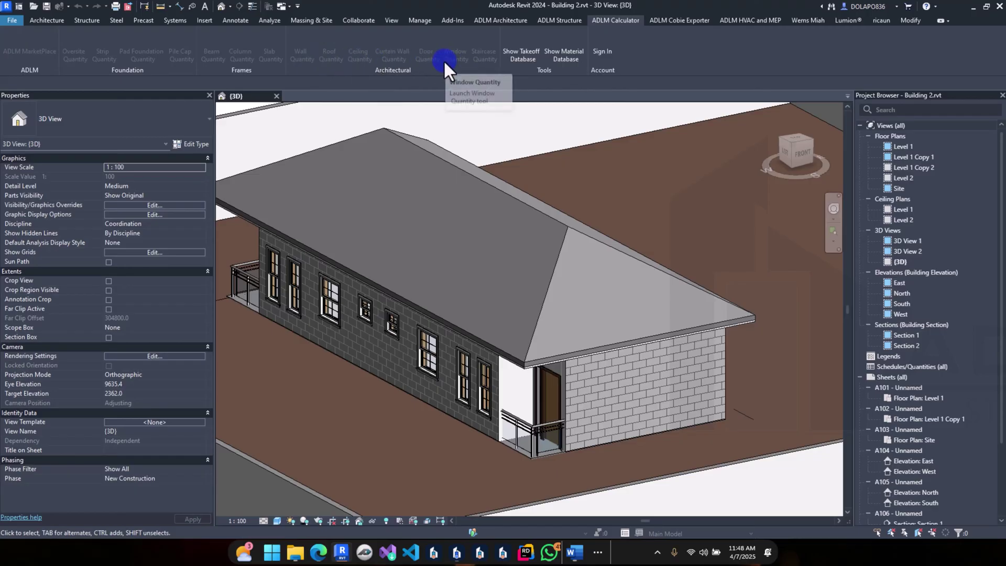
# Step: Sign in to the ADLM plugin with the account e-mail and password, then close the plugin window
pyautogui.click(603, 50)
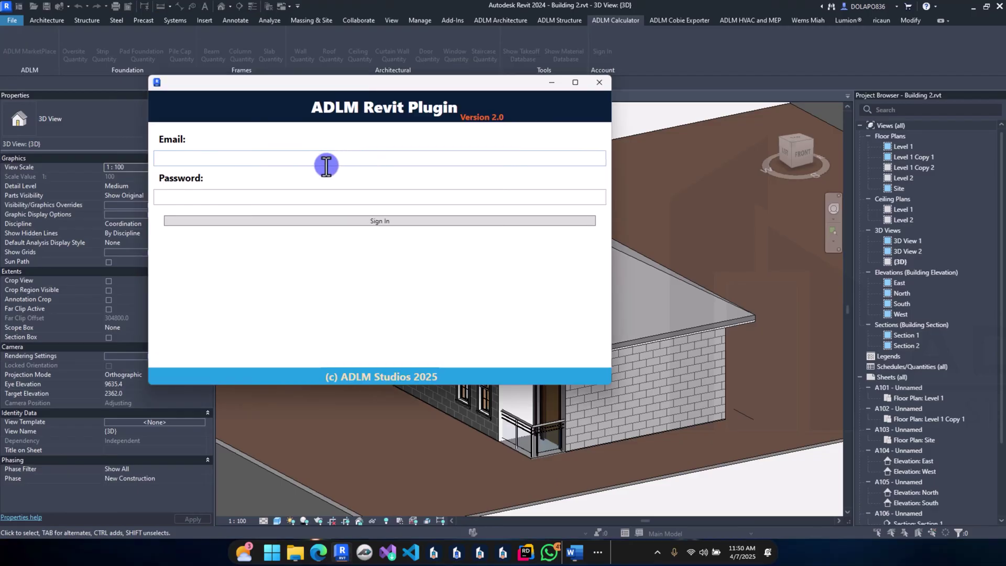
pyautogui.click(326, 160)
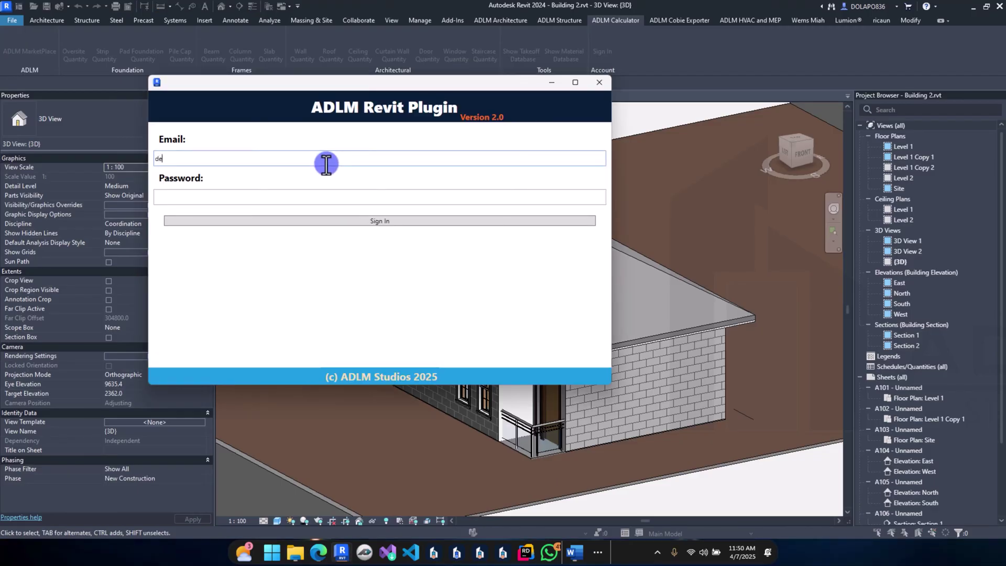
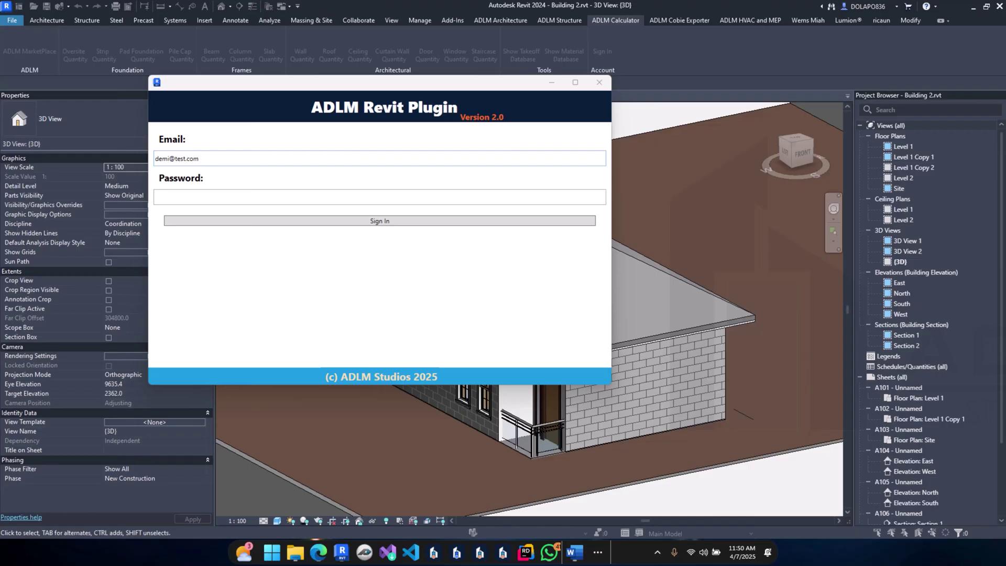
pyautogui.click(207, 195)
pyautogui.hotkey('ctrl', 'v')
pyautogui.click(234, 219)
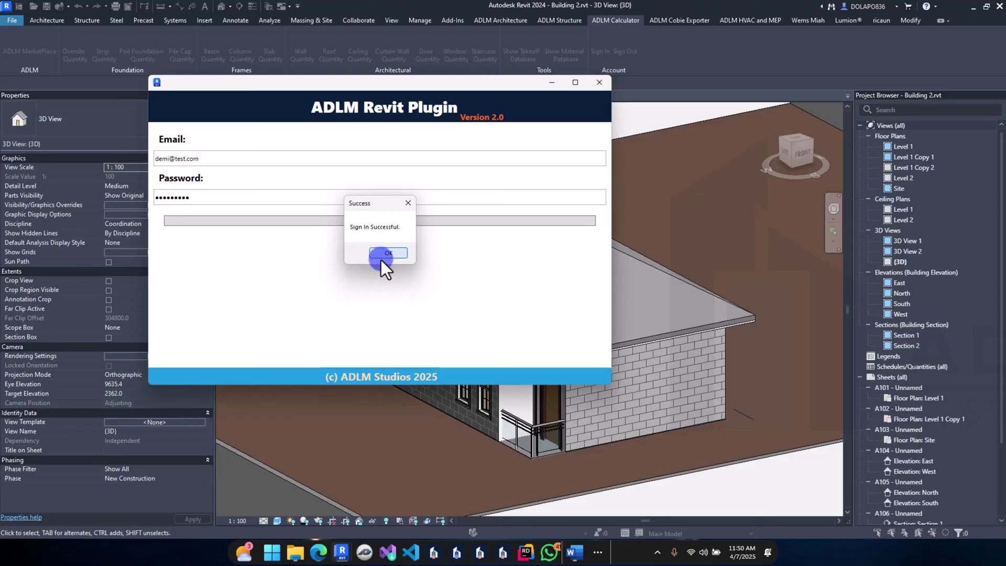
pyautogui.click(381, 258)
pyautogui.click(599, 83)
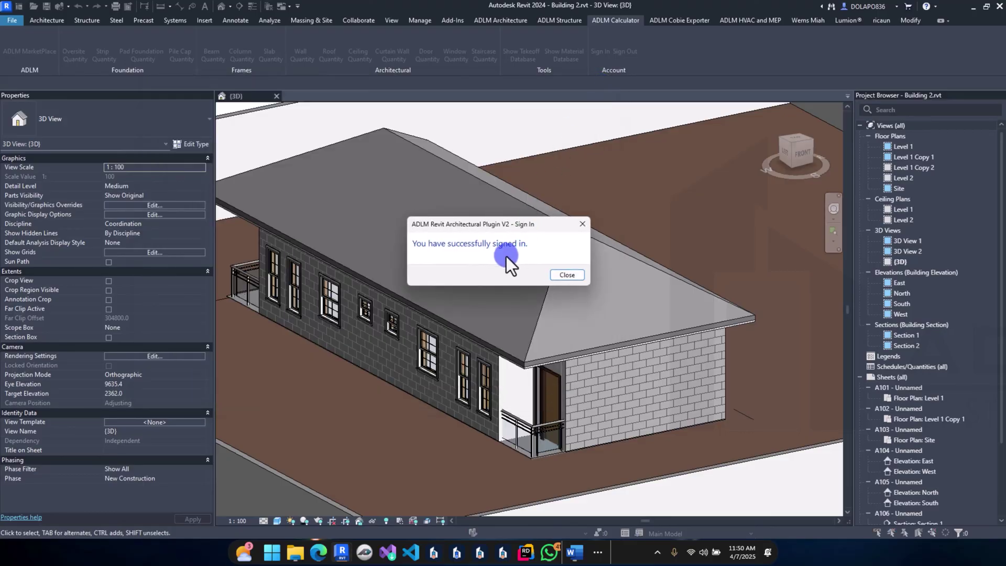
pyautogui.click(568, 274)
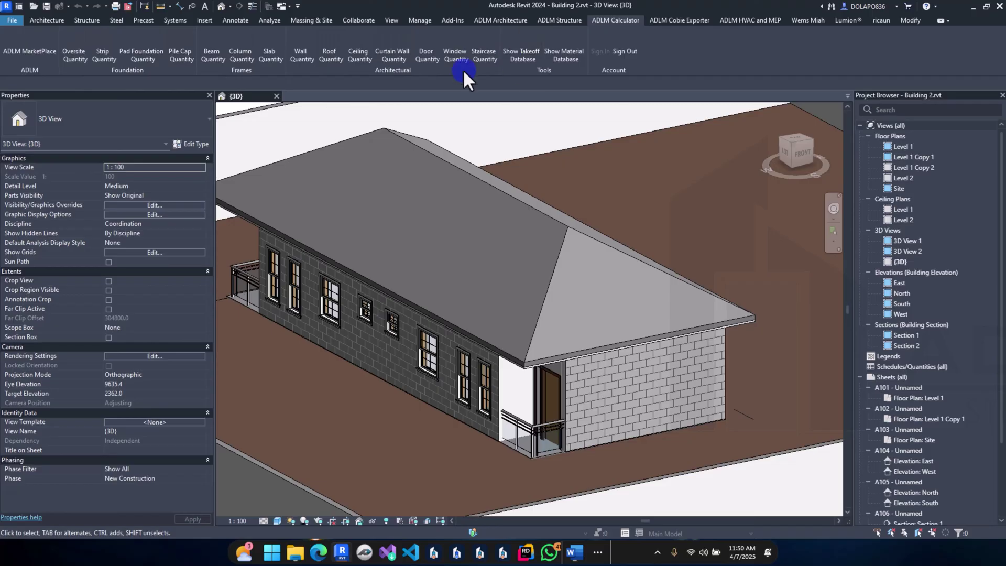
# Step: Orbit the 3D house model around to inspect its other long side
pyautogui.scroll(-1, 328, 321)
pyautogui.keyDown('shift'); pyautogui.moveTo(328, 320); pyautogui.dragTo(498, 456, button='middle'); pyautogui.keyUp('shift')
pyautogui.keyDown('shift'); pyautogui.moveTo(332, 423); pyautogui.dragTo(388, 381, button='middle'); pyautogui.keyUp('shift')
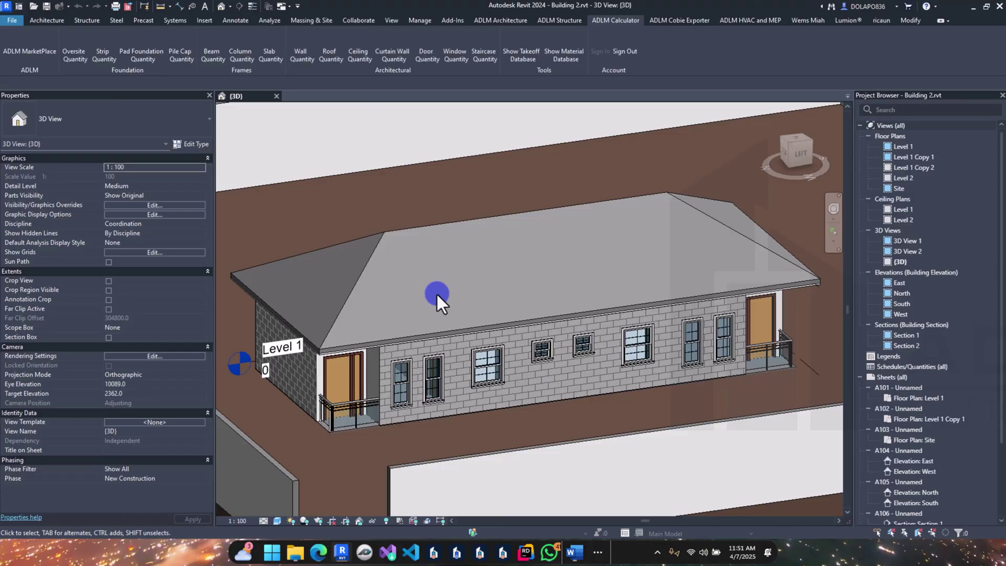
pyautogui.click(833, 231)
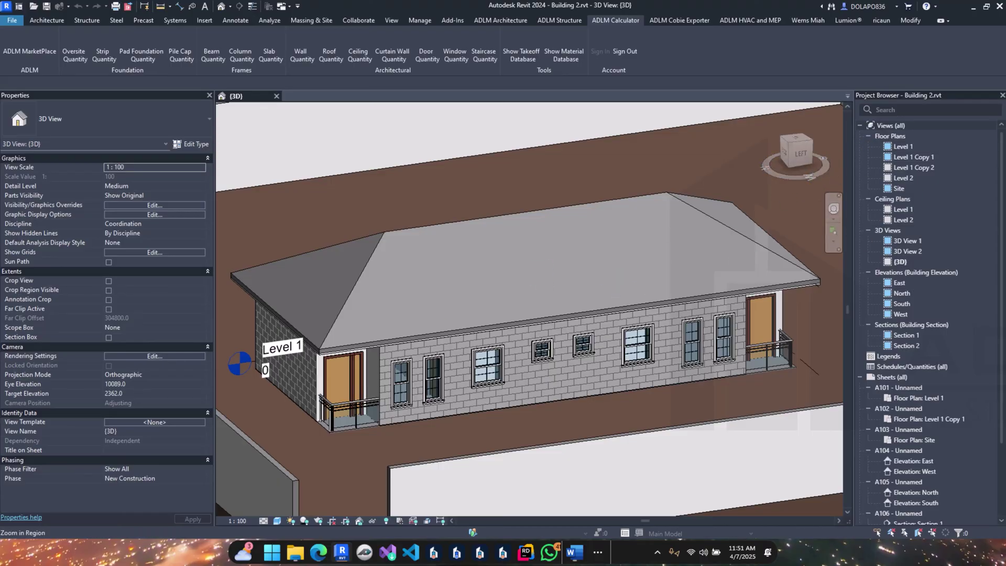
# Step: In the Level 1 plan, select all five outer 225mm masonry walls and launch the Strip Foundation calculator
pyautogui.doubleClick(897, 148)
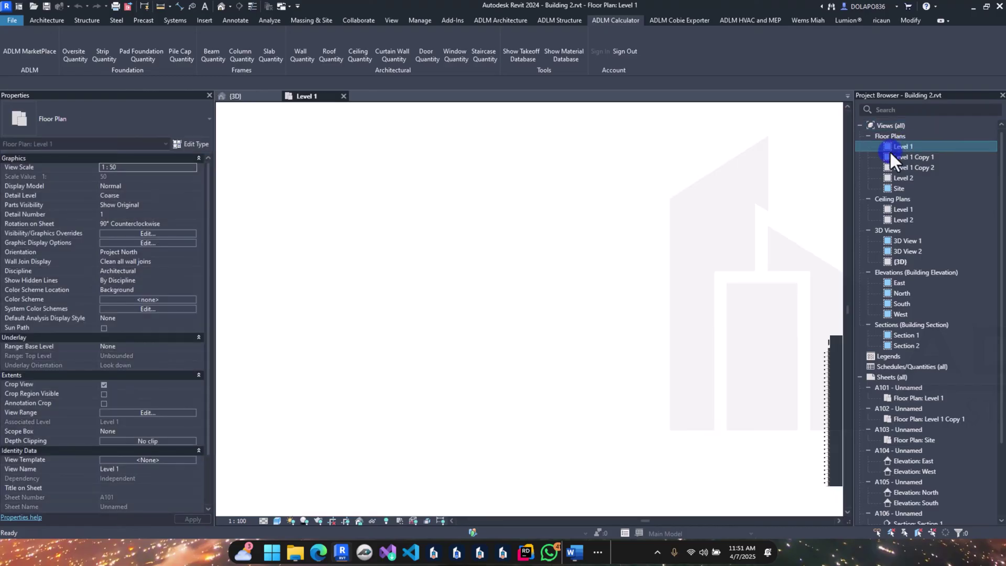
pyautogui.moveTo(443, 183); pyautogui.dragTo(404, 176, button='middle')
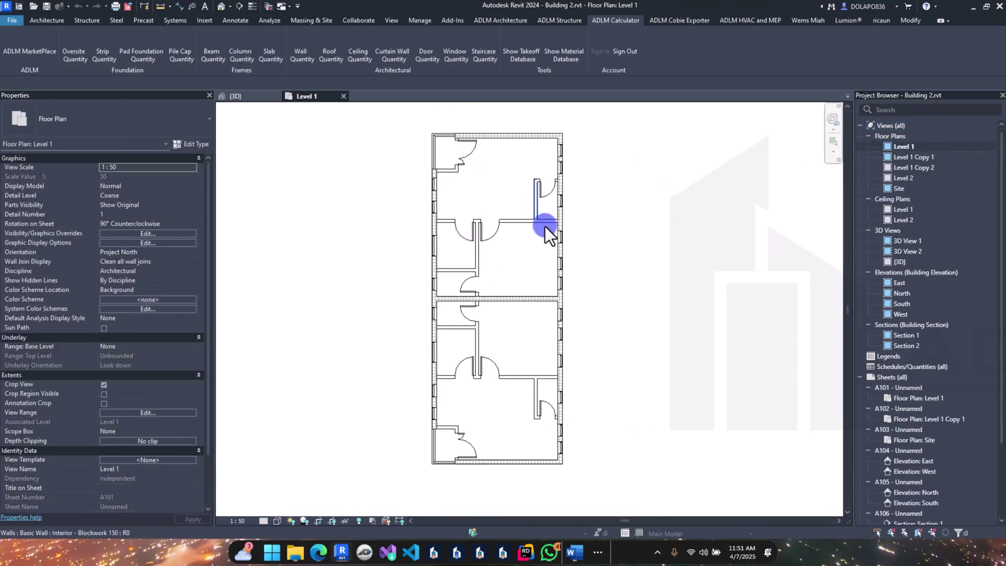
pyautogui.click(505, 137)
pyautogui.rightClick(505, 137)
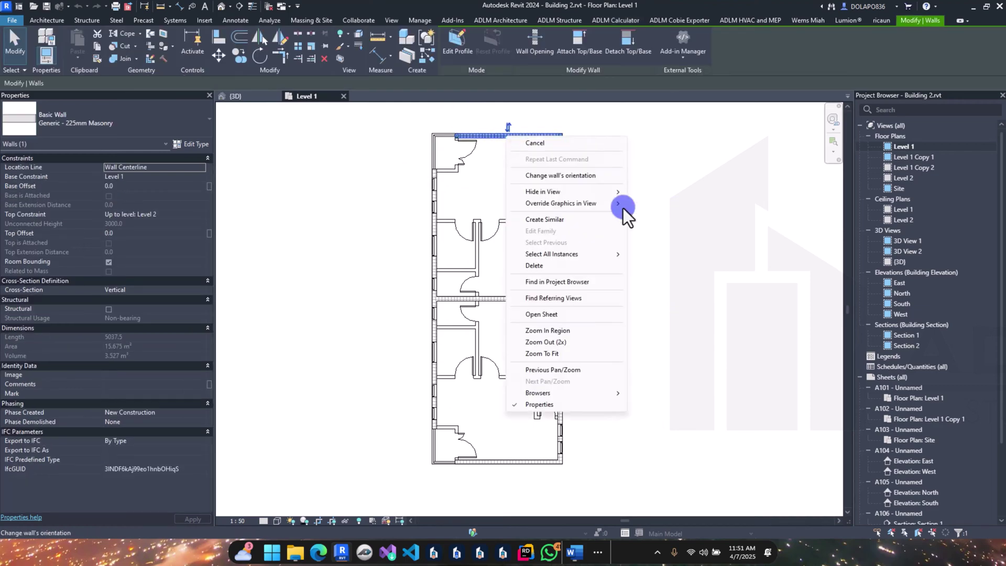
pyautogui.moveTo(571, 259)
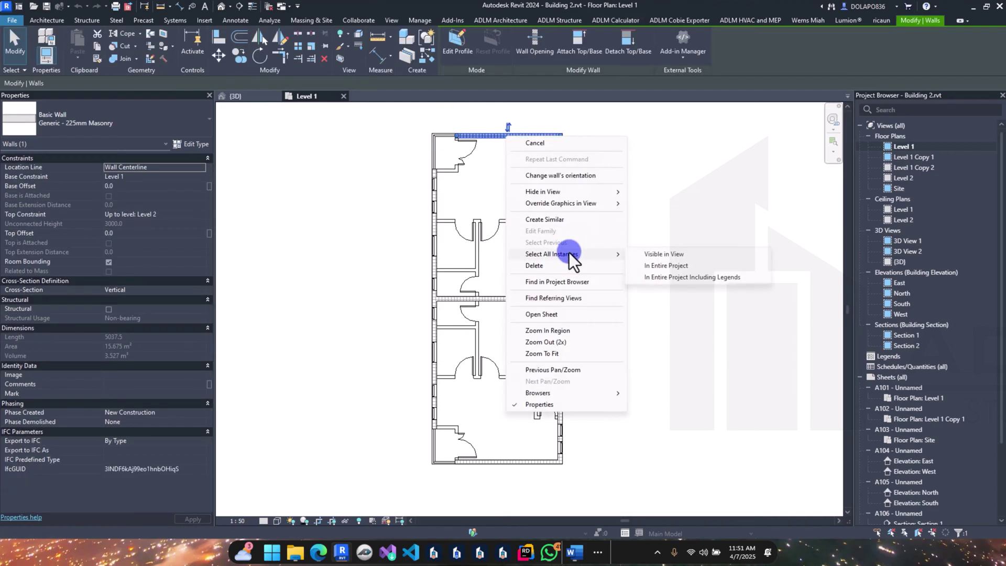
pyautogui.click(692, 255)
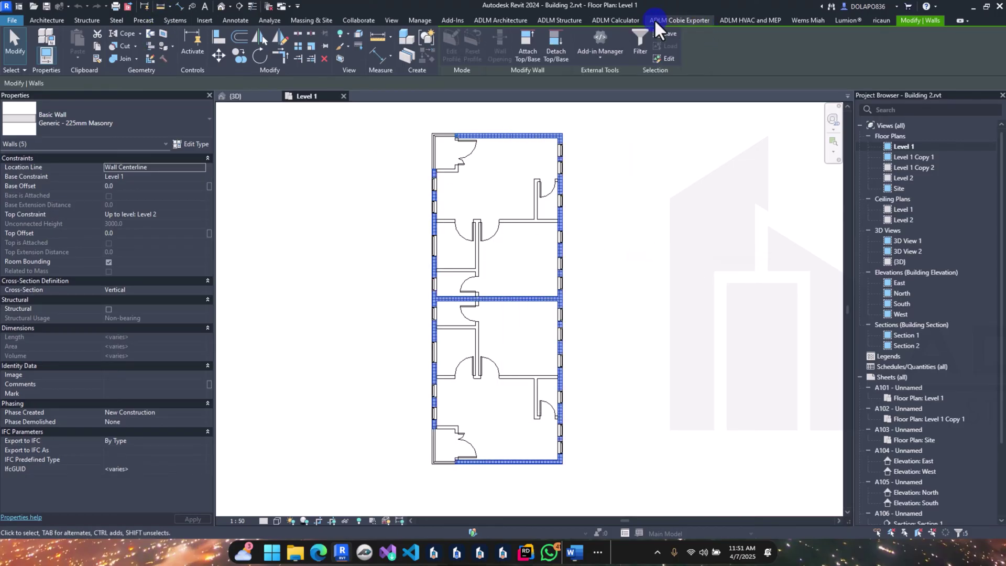
pyautogui.click(613, 21)
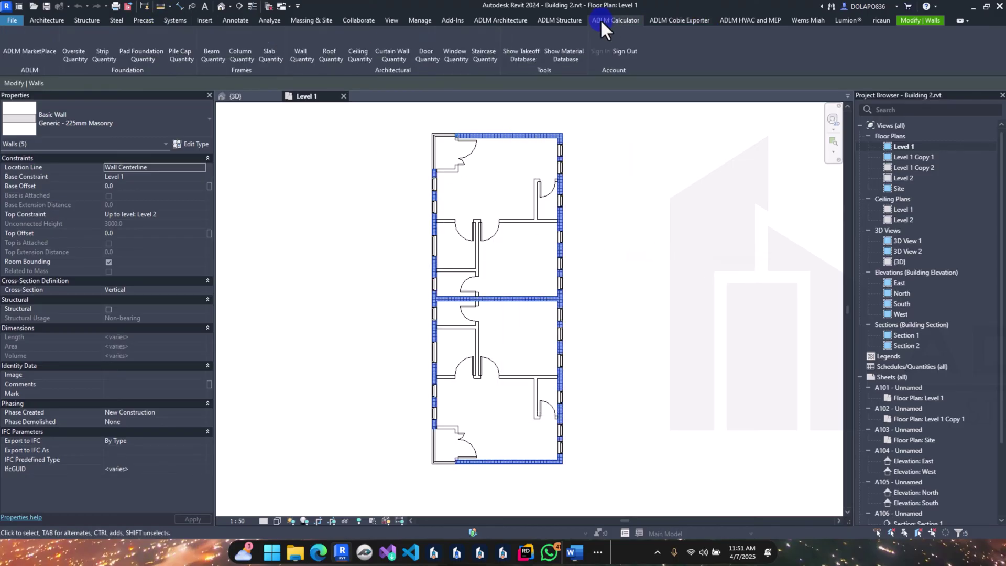
pyautogui.click(99, 59)
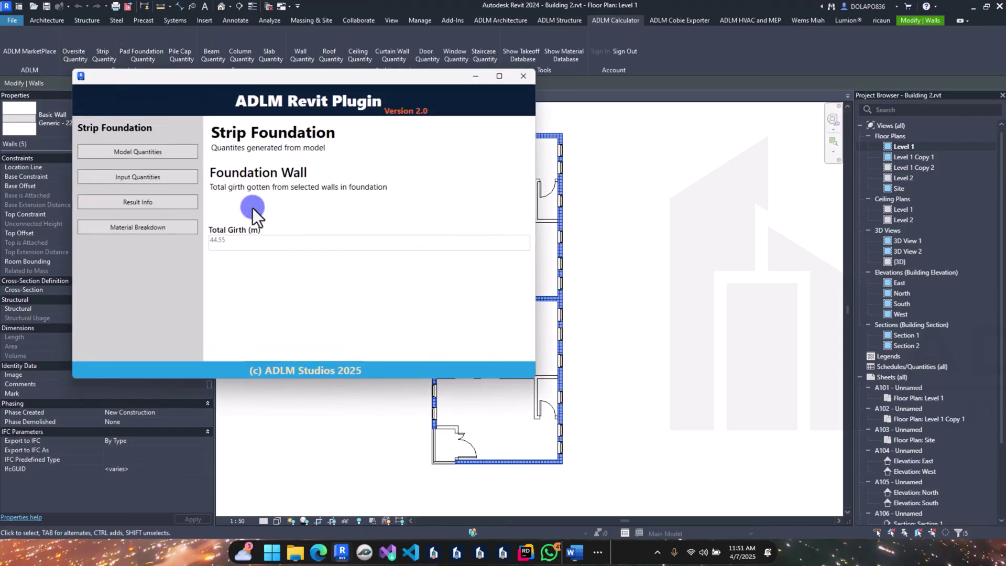
# Step: Enter footing width 0.45, depth 0.6, thickness 0.225 and wall height 0.6 for the outer walls
pyautogui.click(134, 178)
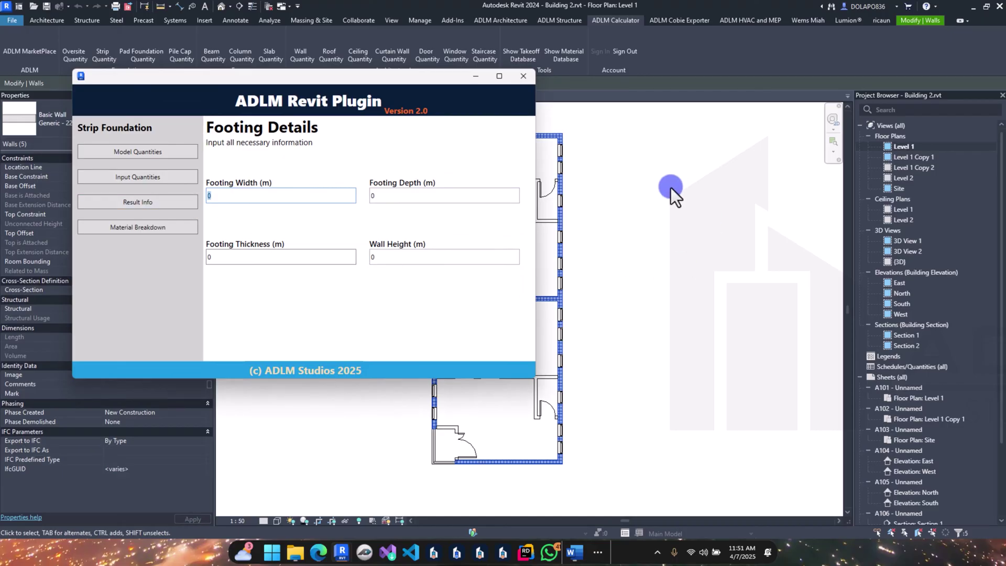
pyautogui.write('0.45')
pyautogui.click(398, 195)
pyautogui.write('.6')
pyautogui.click(233, 257)
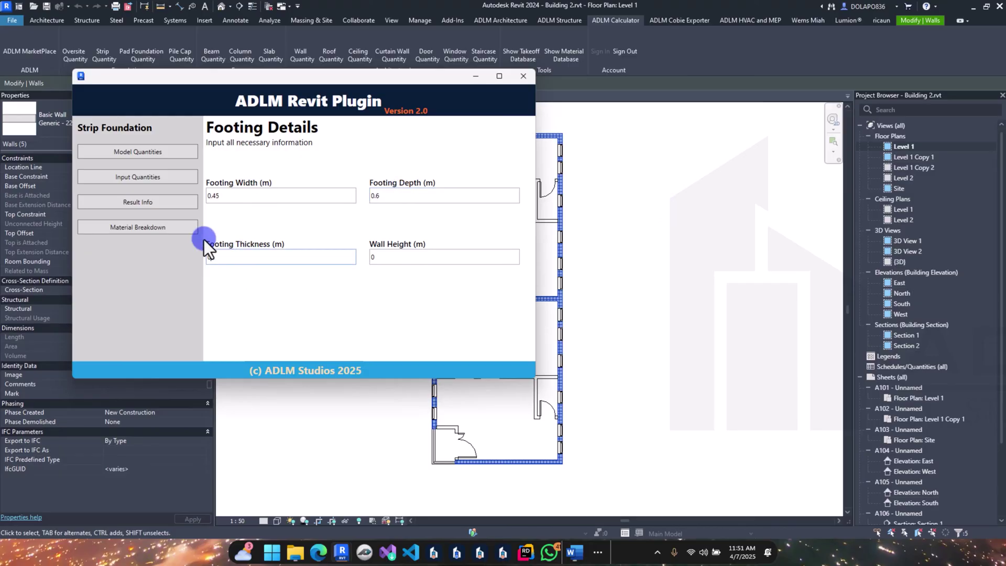
pyautogui.write('.225')
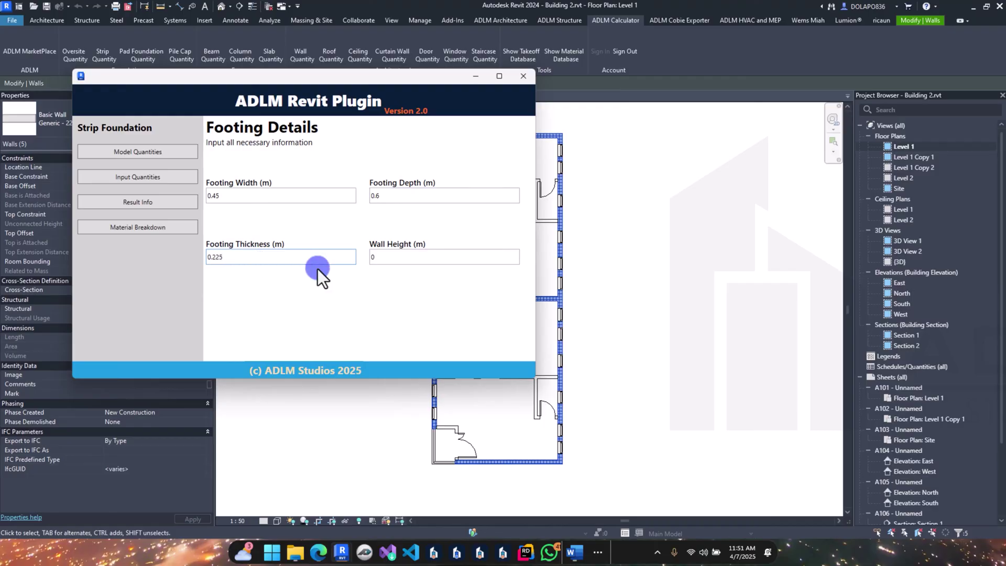
pyautogui.write('.4')
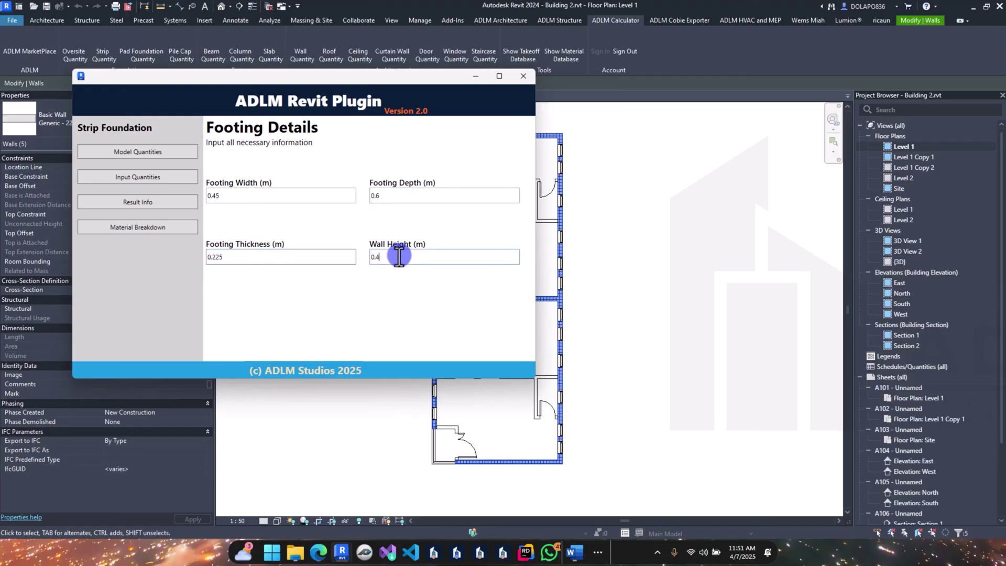
pyautogui.press('BackSpace')
pyautogui.write('0.6')
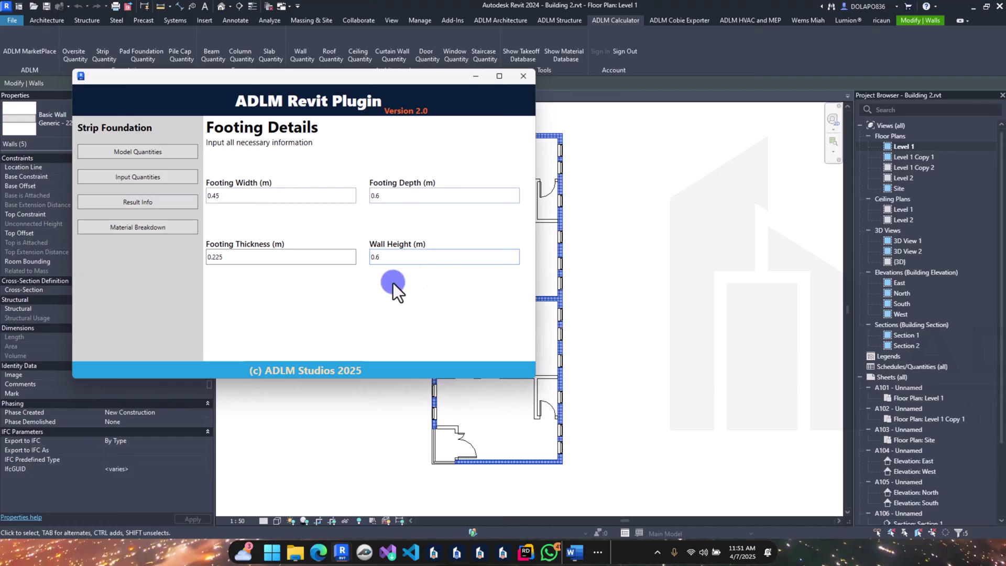
# Step: Save the strip results (12.03 m³ excavation, 4.51 m³ concrete) to the database and close the calculator
pyautogui.click(124, 204)
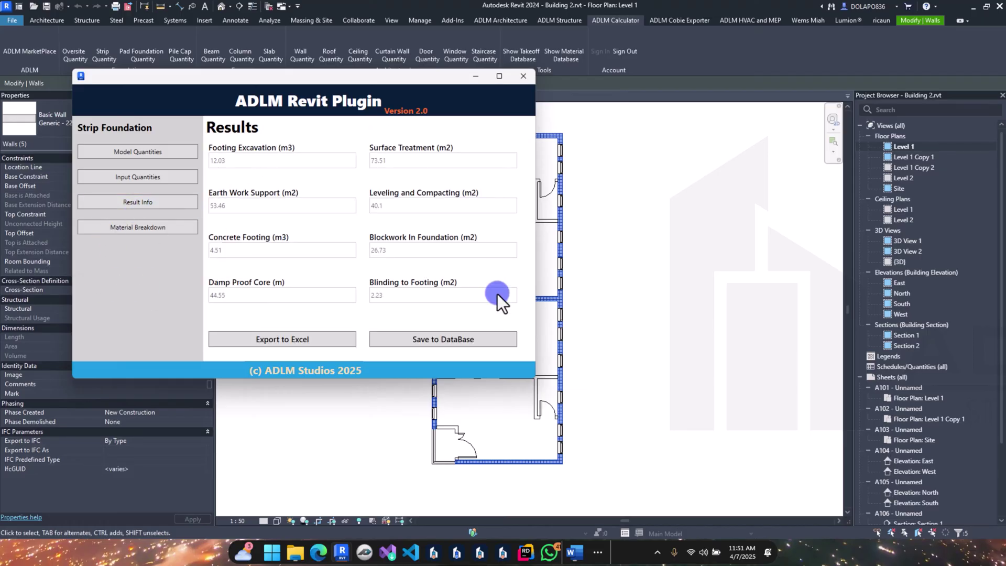
pyautogui.click(413, 341)
pyautogui.click(566, 274)
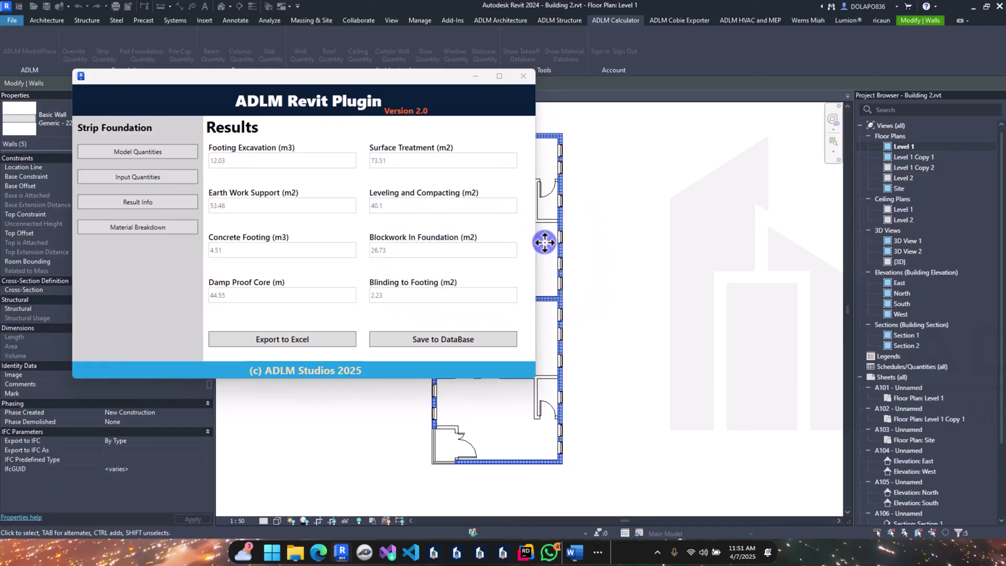
pyautogui.click(523, 76)
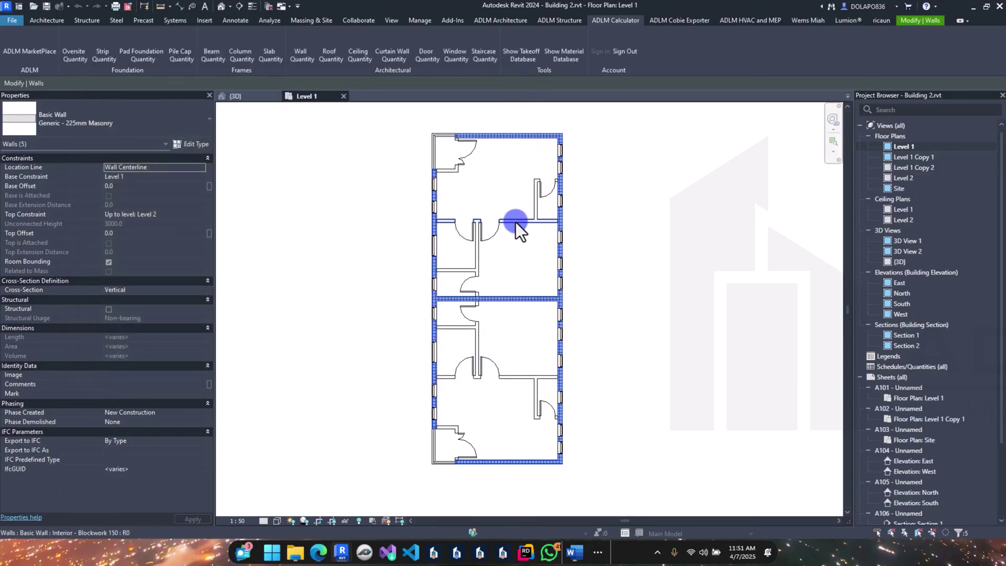
# Step: Select all interior blockwork walls in view and launch the Strip Foundation calculator
pyautogui.click(520, 221)
pyautogui.rightClick(520, 221)
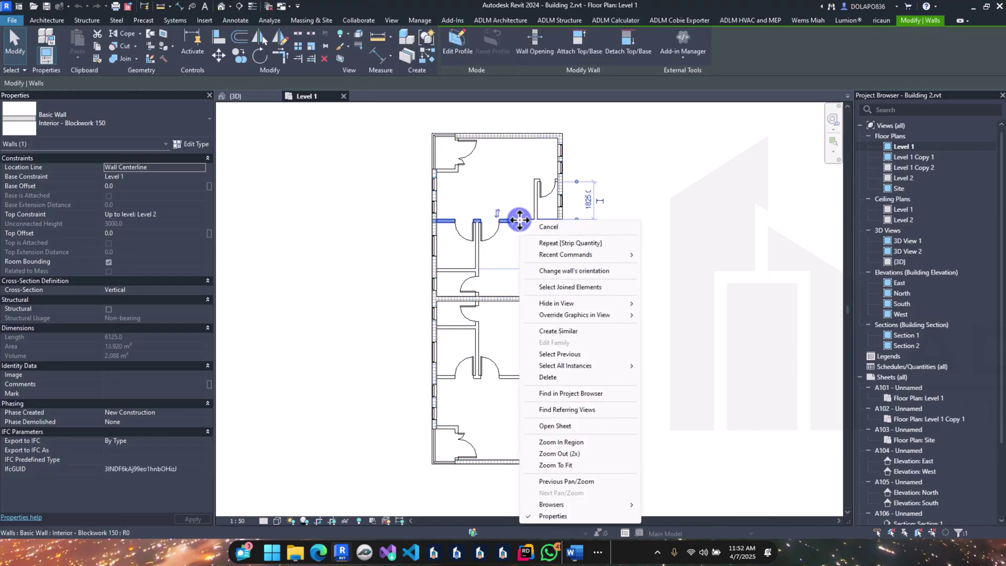
pyautogui.moveTo(576, 366)
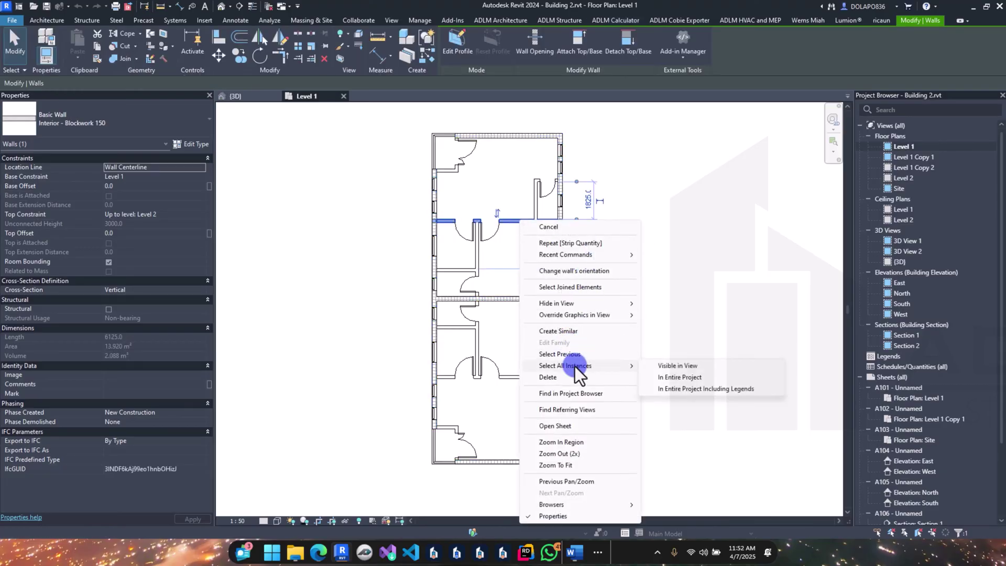
pyautogui.click(687, 365)
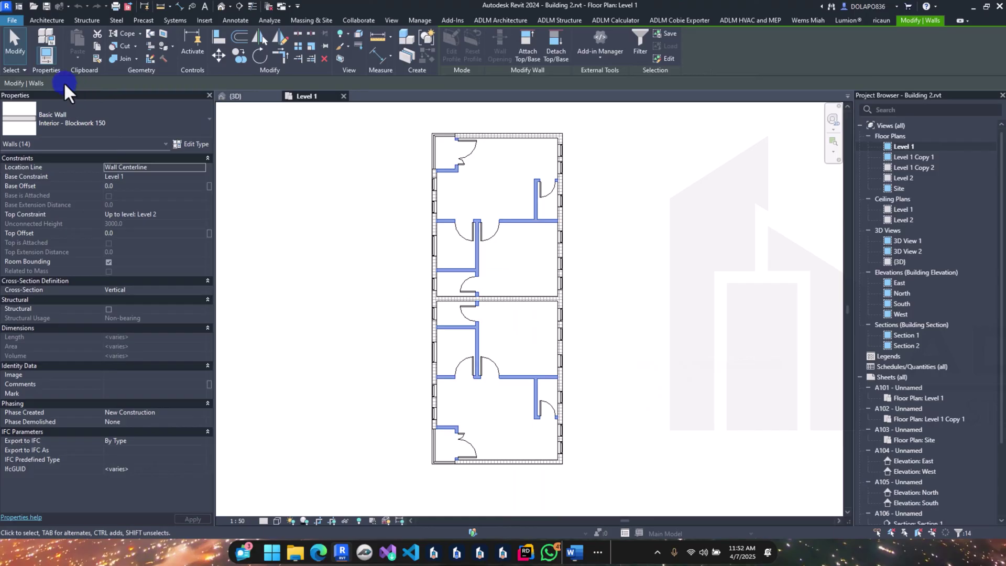
pyautogui.click(629, 19)
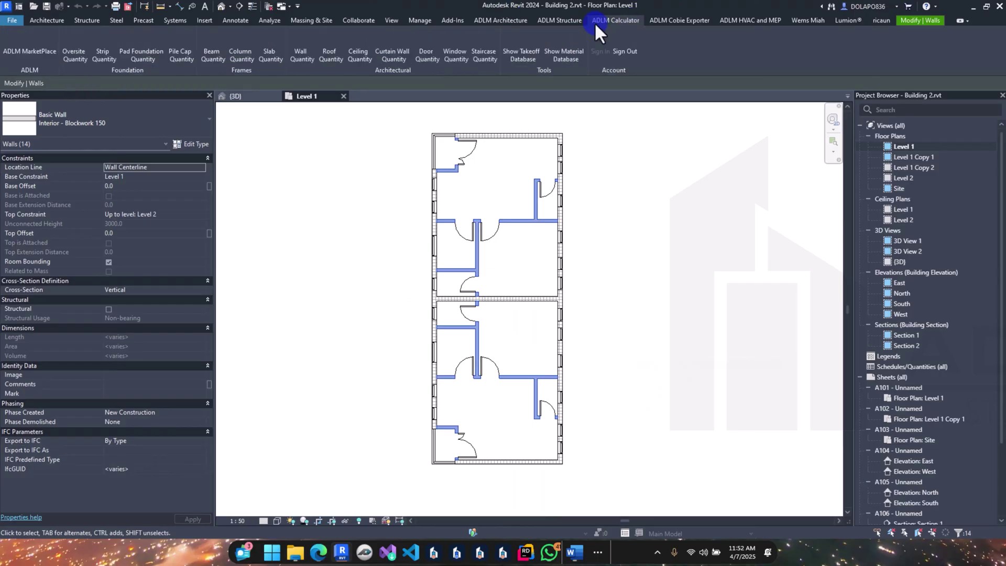
pyautogui.click(103, 54)
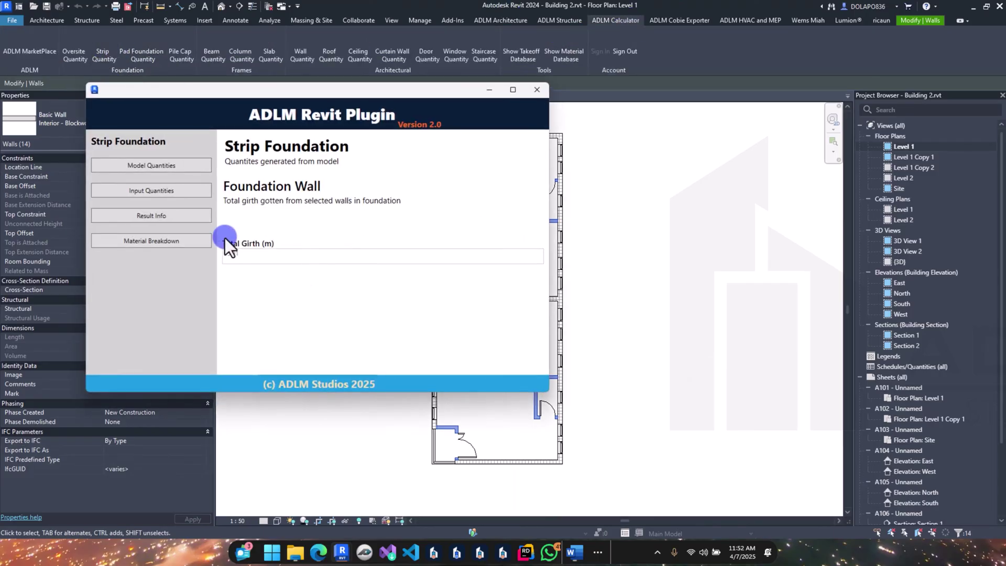
# Step: Enter interior footing width 0.45, depth 0.6, thickness 0.225 and wall height 0.6
pyautogui.click(177, 193)
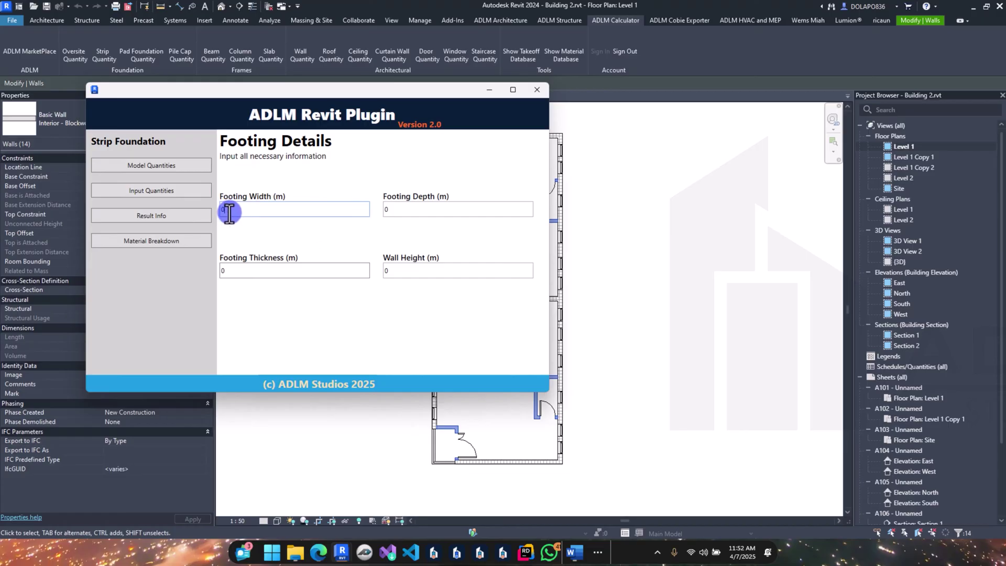
pyautogui.write('.45')
pyautogui.click(413, 209)
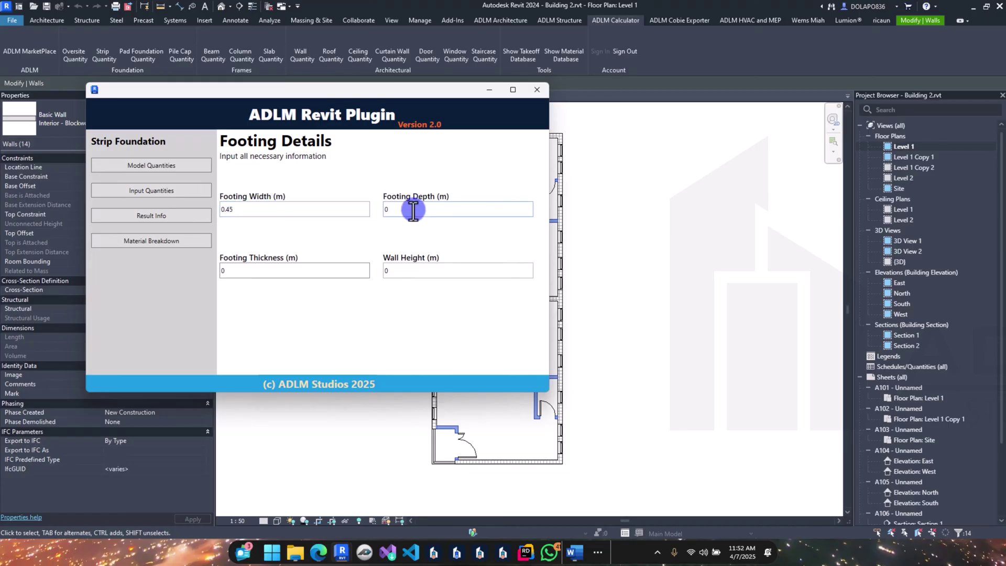
pyautogui.write('.6')
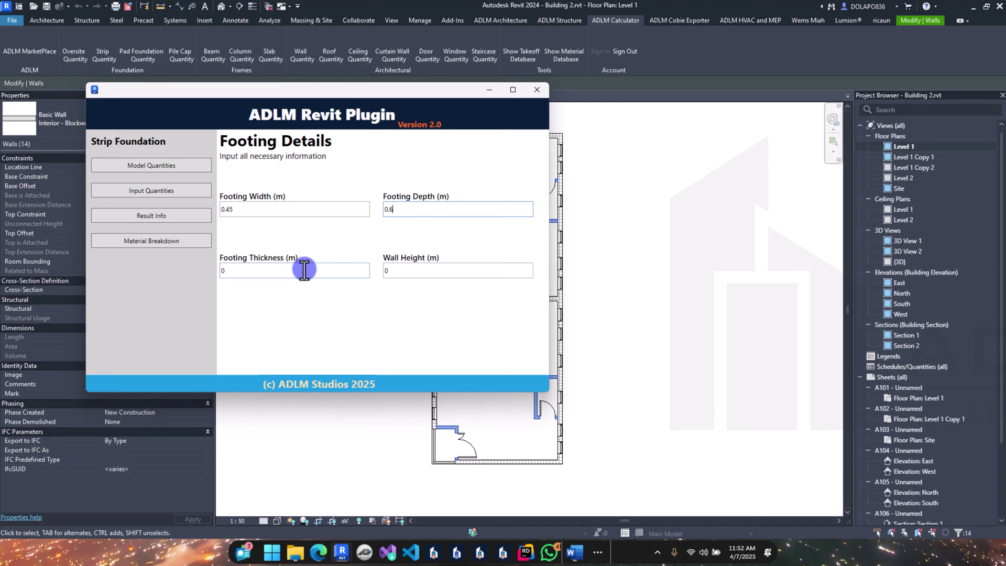
pyautogui.write('.225')
pyautogui.click(419, 269)
pyautogui.write('.6')
pyautogui.click(169, 192)
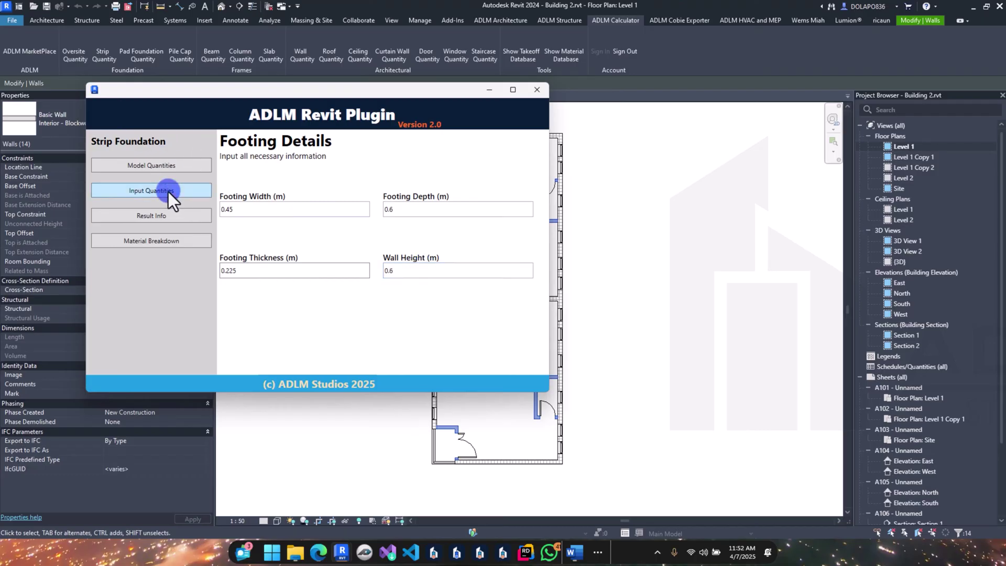
# Step: Save the interior strip takeoff (9.7 m³ excavation, 3.64 m³ concrete) and close the calculator
pyautogui.click(181, 217)
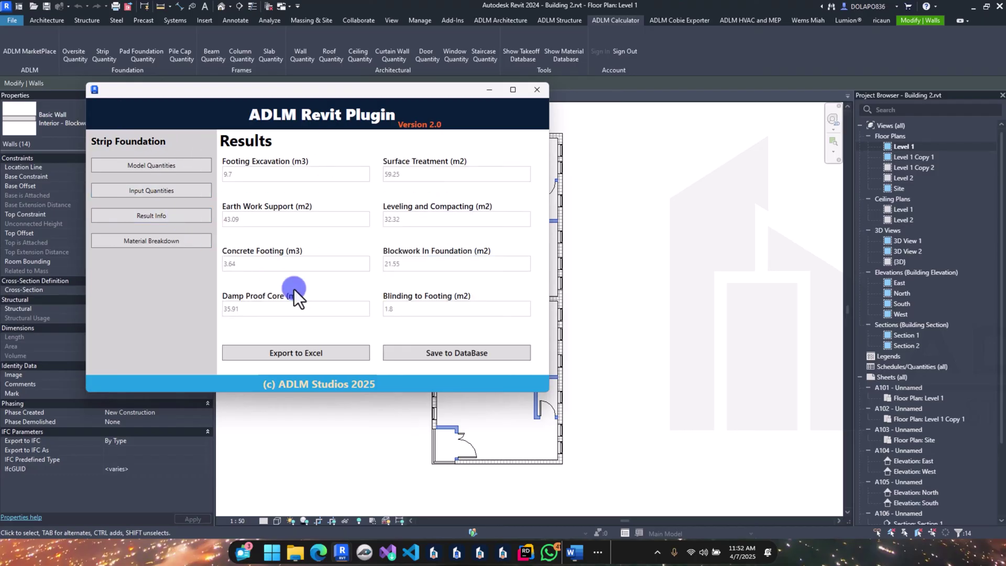
pyautogui.click(443, 353)
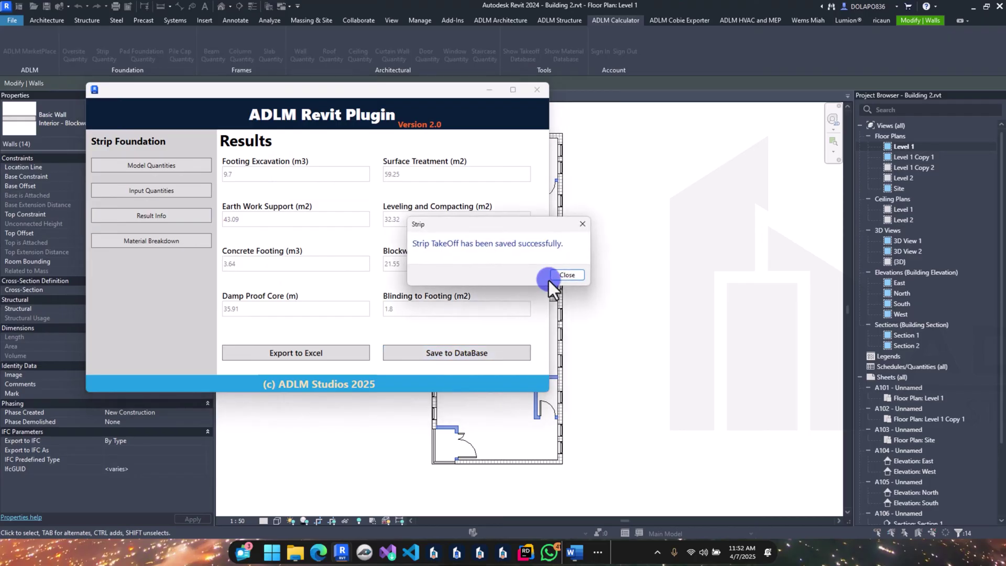
pyautogui.click(568, 275)
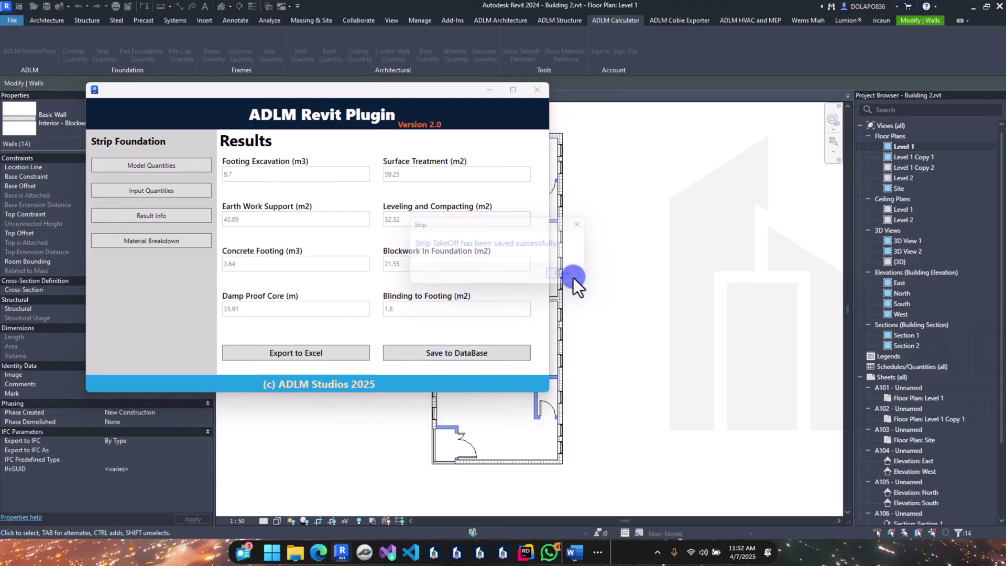
pyautogui.click(537, 90)
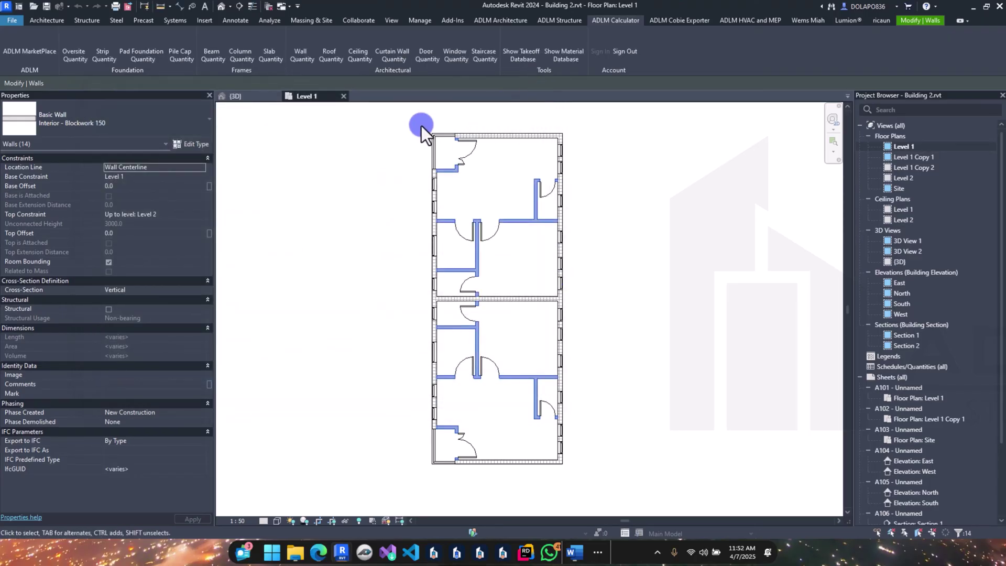
# Step: Select the floor slab and launch the Oversite Quantity calculator
pyautogui.scroll(2, 433, 129)
pyautogui.click(445, 139)
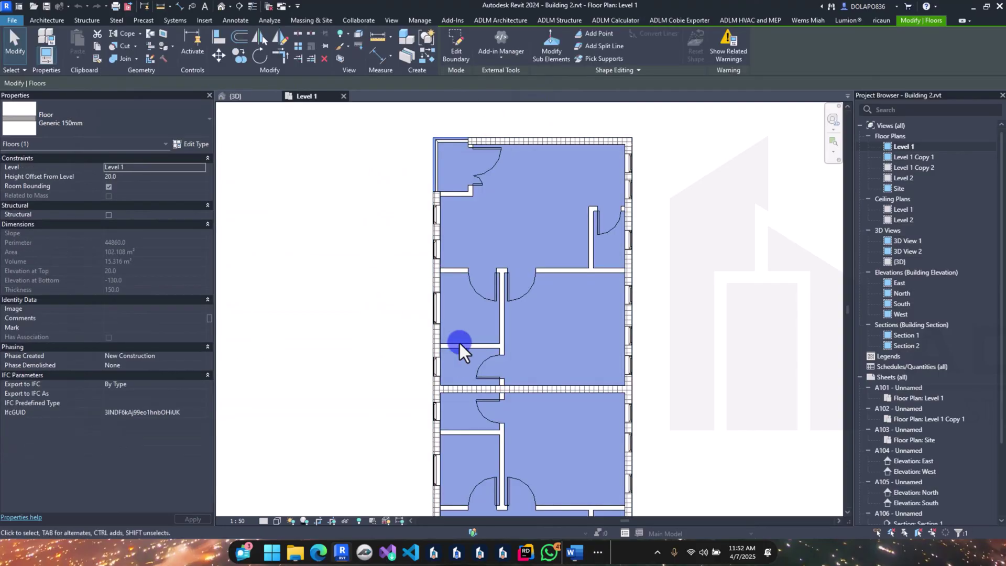
pyautogui.scroll(-2, 458, 344)
pyautogui.scroll(-3, 577, 376)
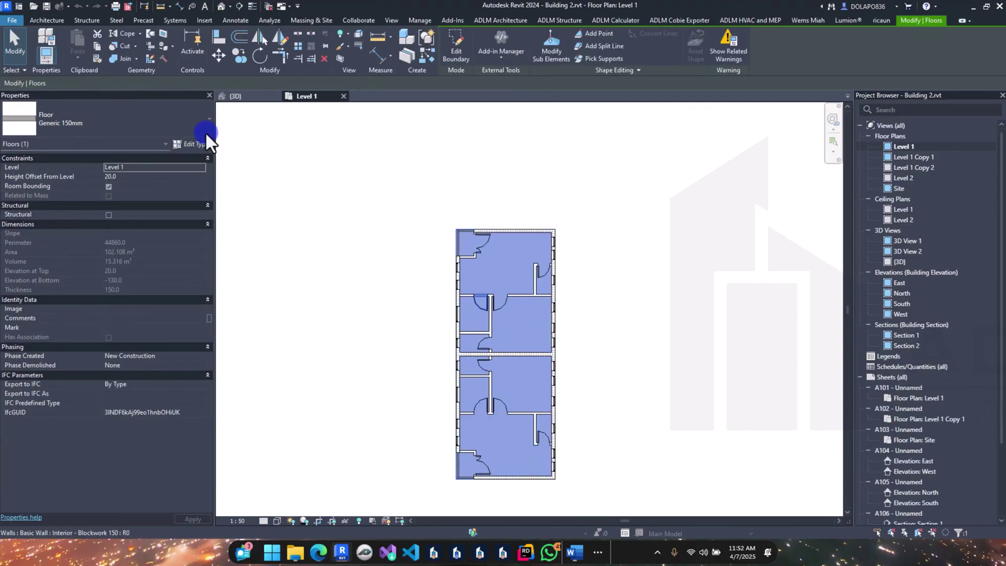
pyautogui.click(617, 20)
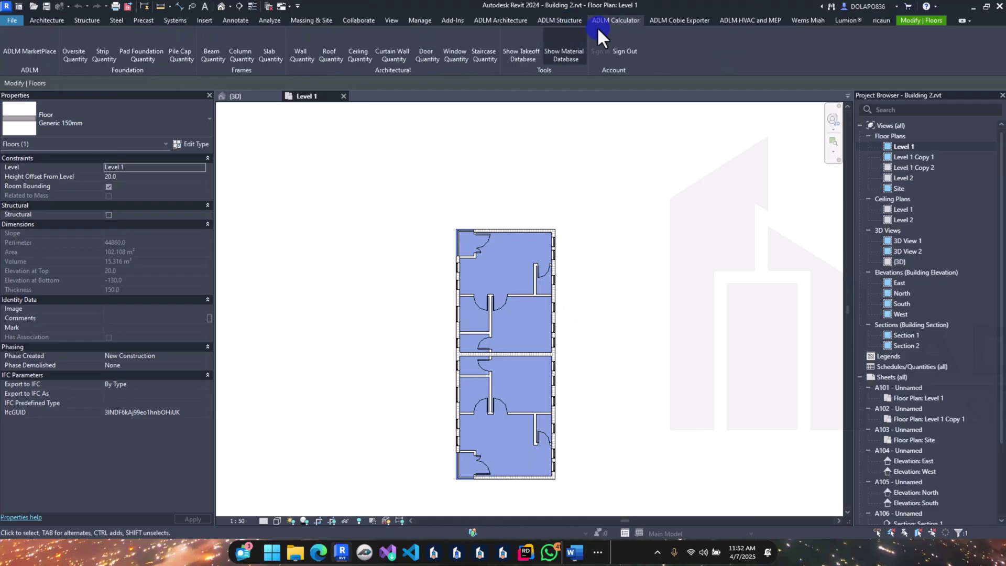
pyautogui.click(70, 55)
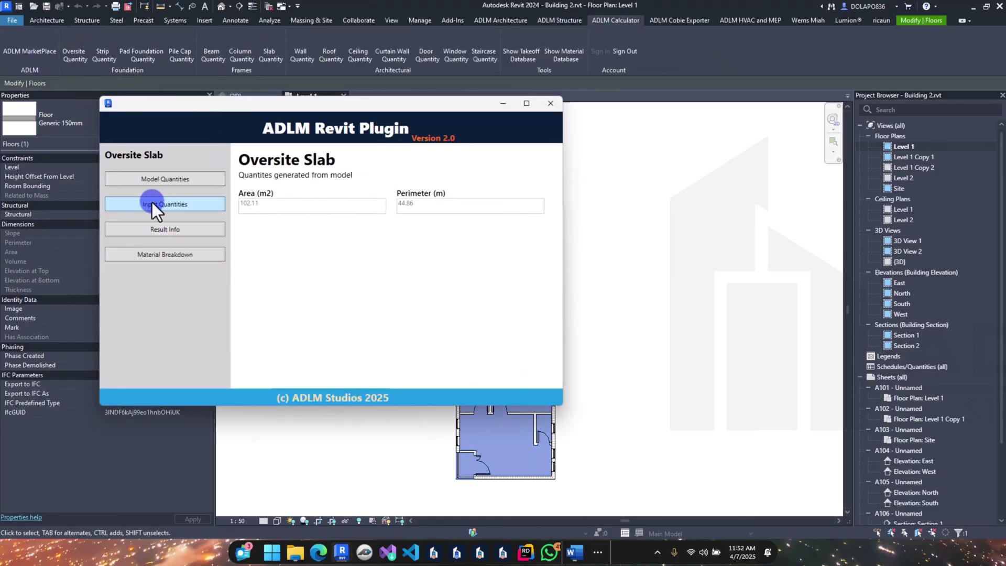
# Step: Enter hardcore 0.2, laterite 0.3, slab 0.15 and blinding 0.05 thicknesses
pyautogui.click(172, 209)
pyautogui.click(266, 229)
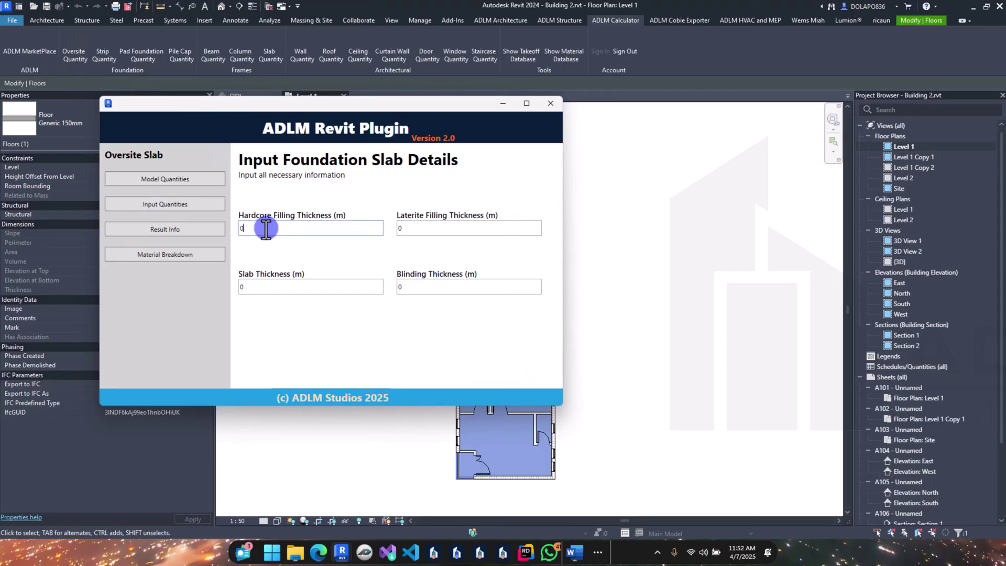
pyautogui.write('.2')
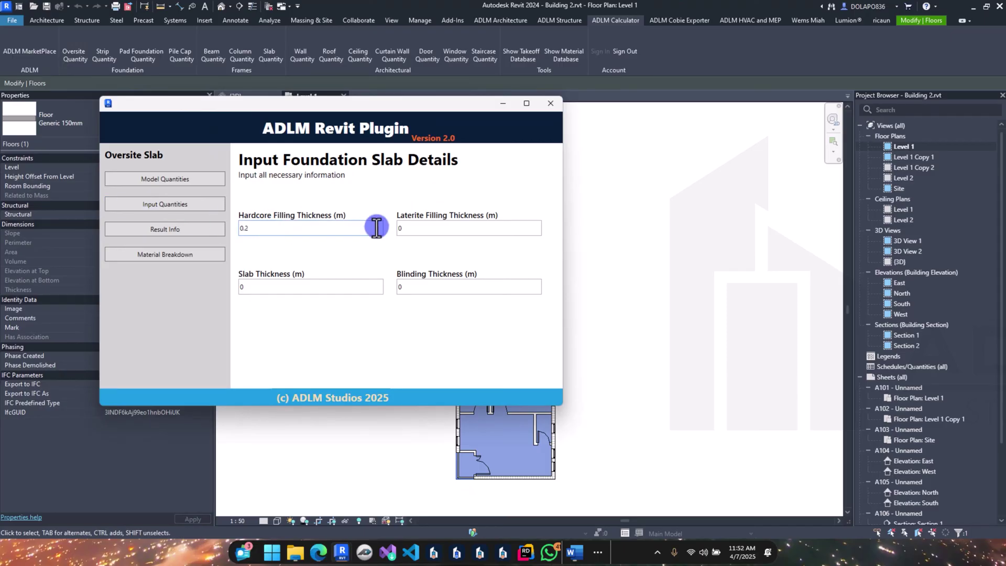
pyautogui.click(403, 227)
pyautogui.write('.3')
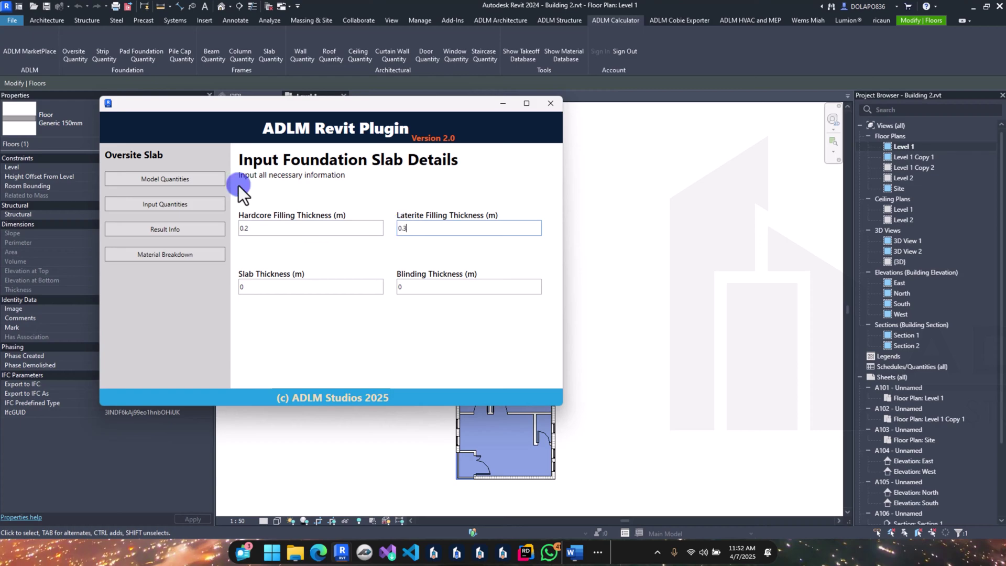
pyautogui.click(243, 287)
pyautogui.write('.15')
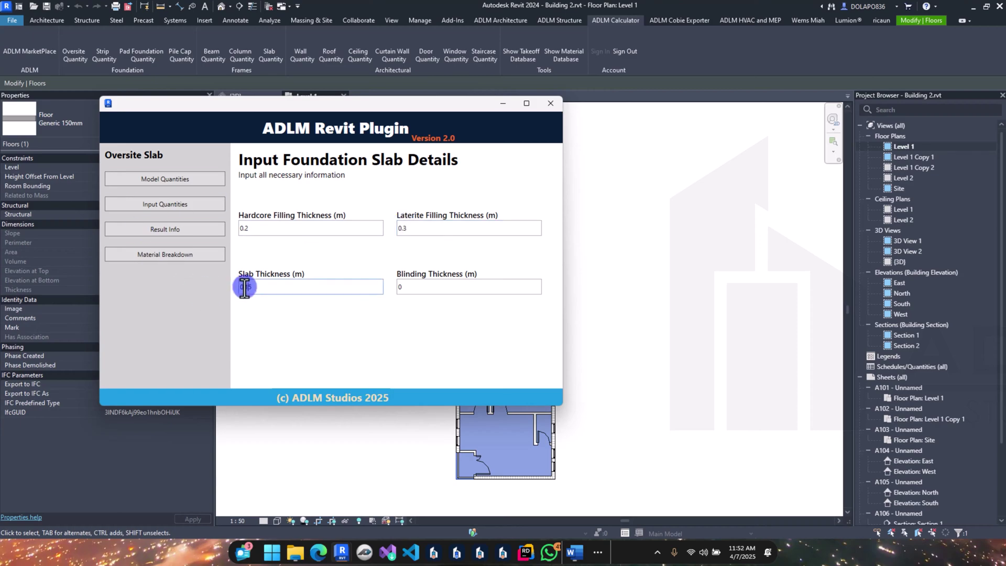
pyautogui.click(407, 287)
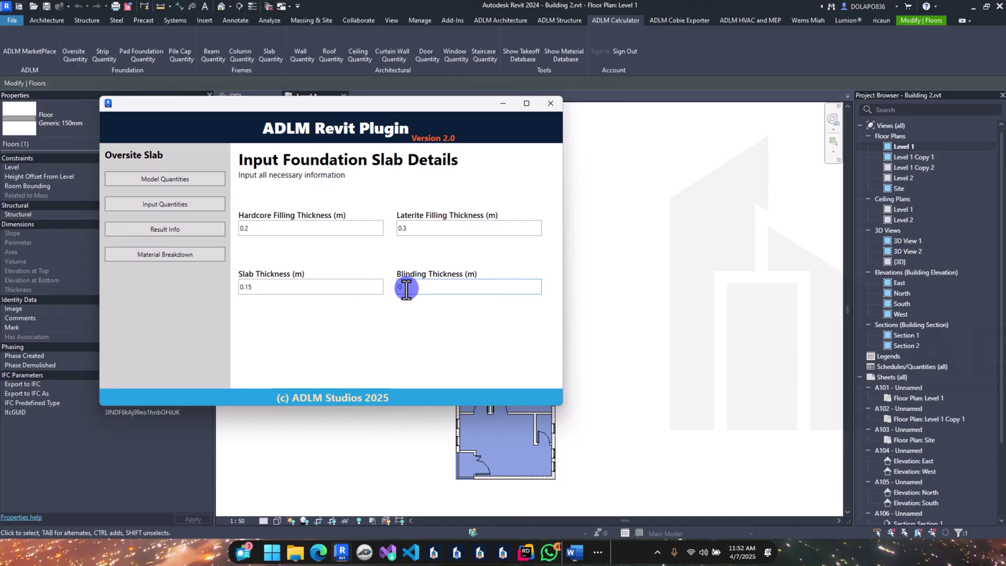
pyautogui.write('.05')
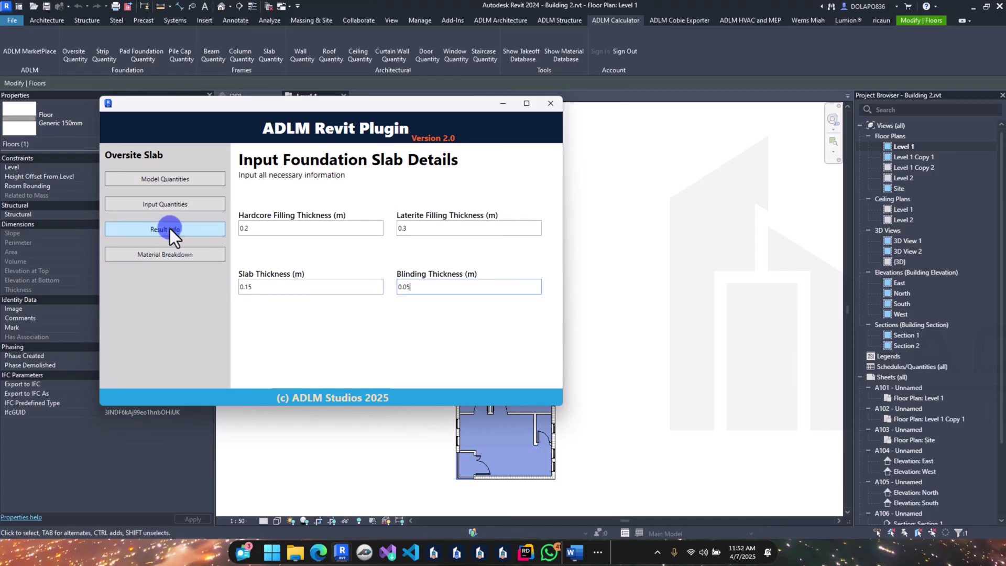
# Step: Save the oversite results (15.32 m³ concrete, 20.42 m³ hardcore), close the calculator and deselect the floor
pyautogui.click(169, 229)
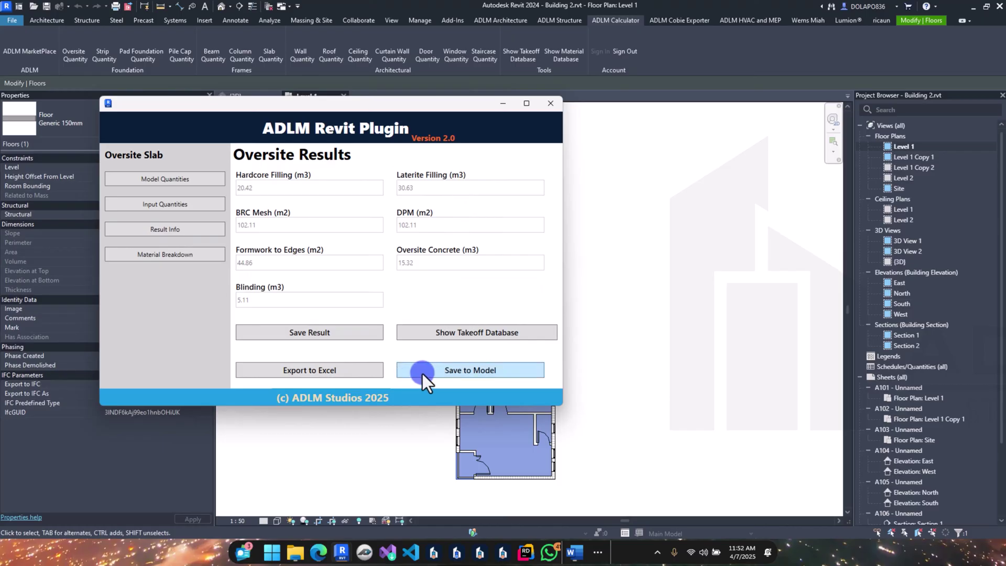
pyautogui.click(344, 333)
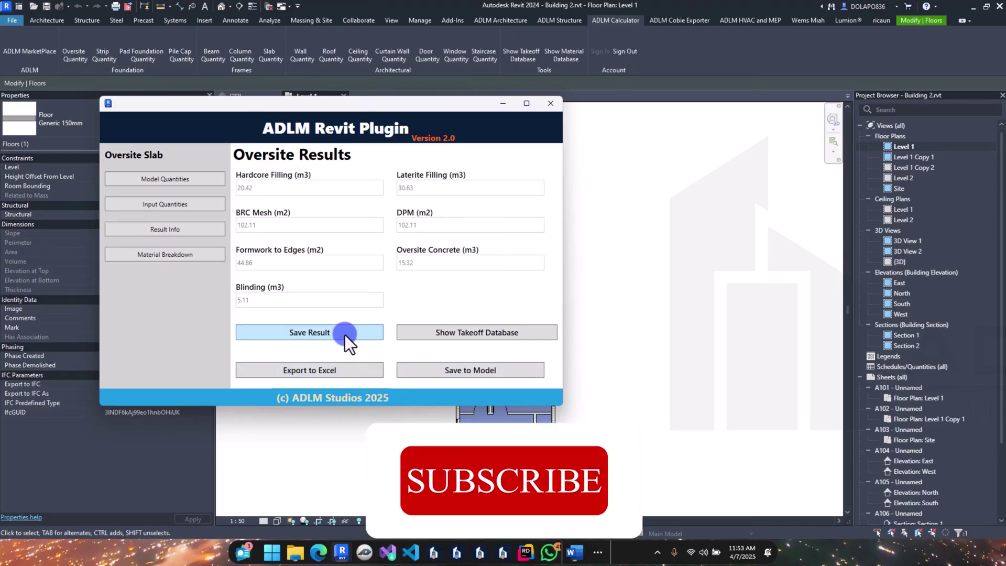
pyautogui.click(571, 281)
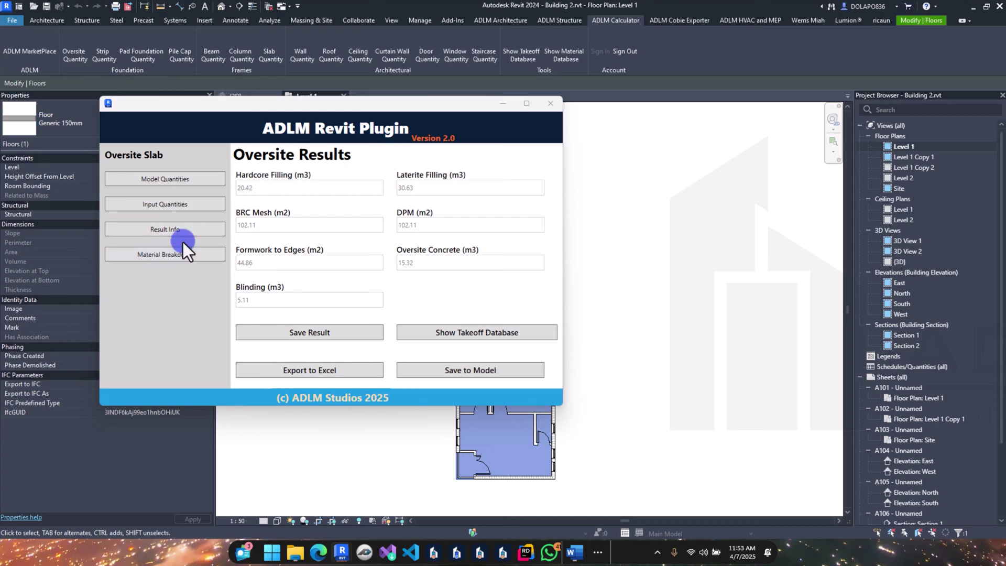
pyautogui.click(548, 103)
pyautogui.click(410, 234)
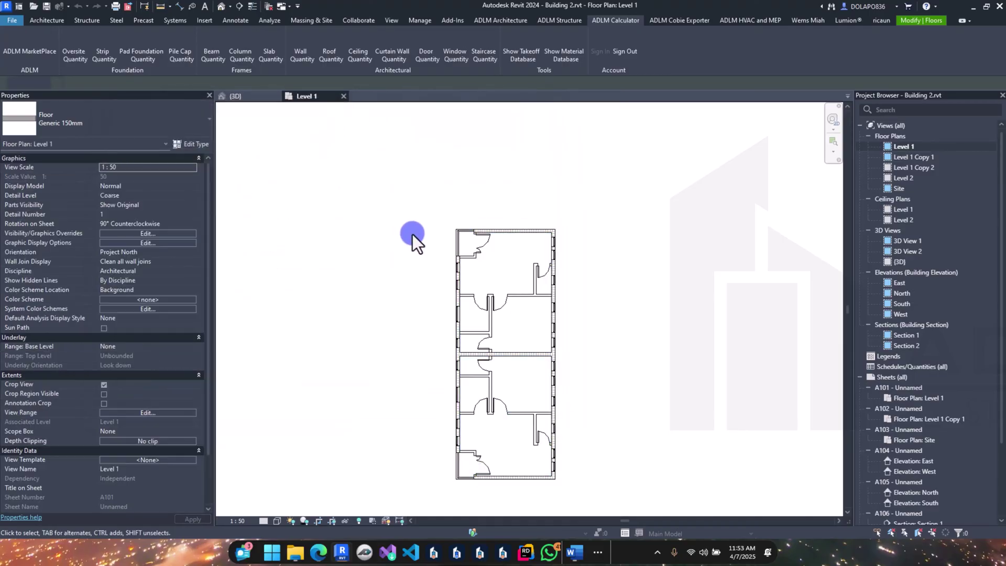
# Step: From the 3D view, run the Blockwork calculator for Generic - 225mm Masonry walls on All Floors
pyautogui.click(252, 98)
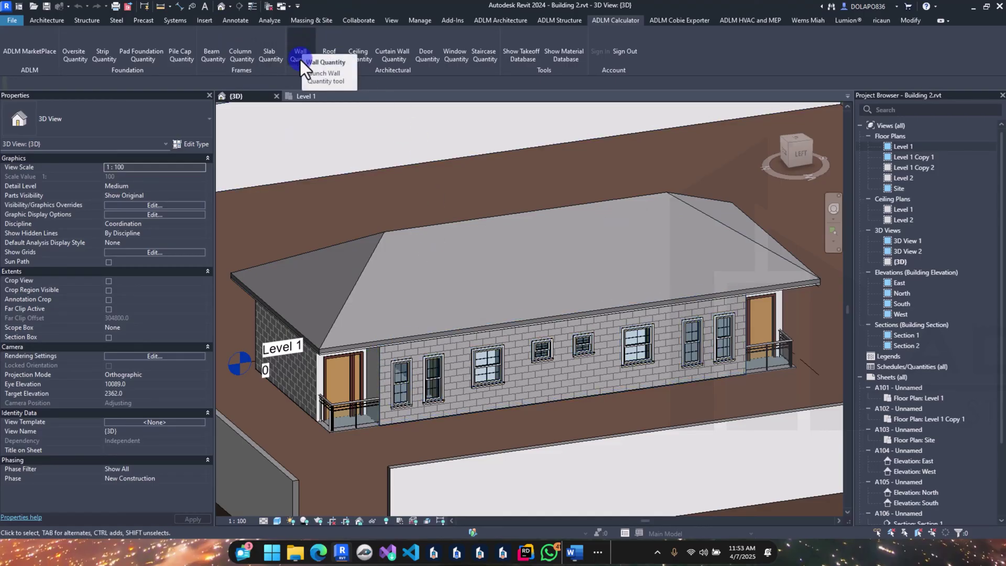
pyautogui.click(298, 43)
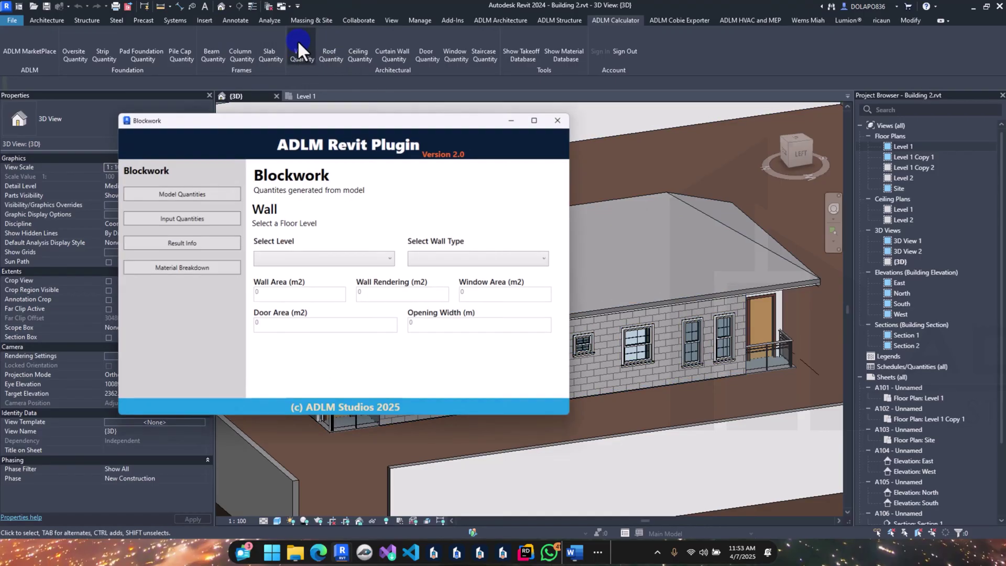
pyautogui.click(317, 260)
pyautogui.click(314, 272)
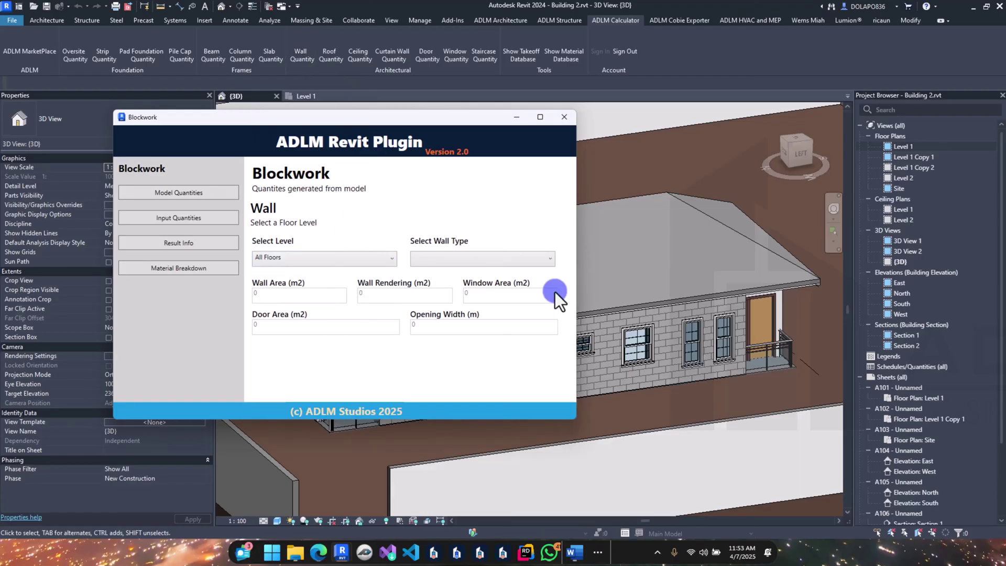
pyautogui.click(448, 260)
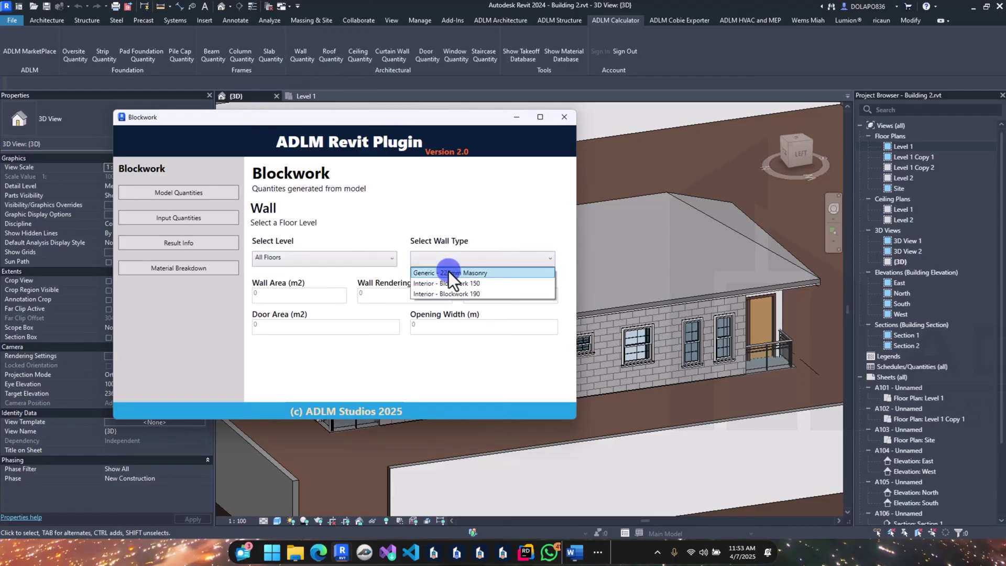
pyautogui.click(484, 271)
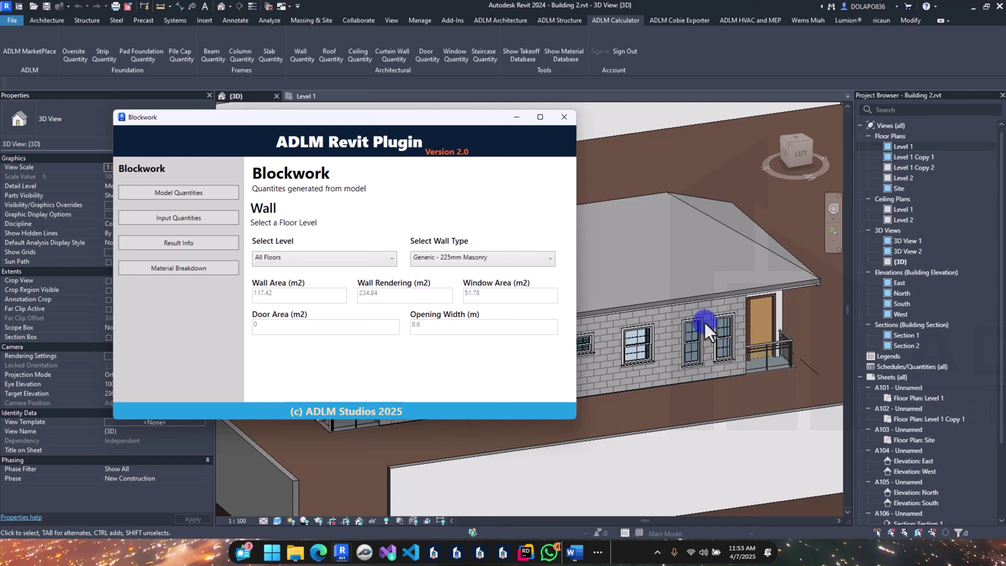
pyautogui.click(191, 222)
pyautogui.click(304, 249)
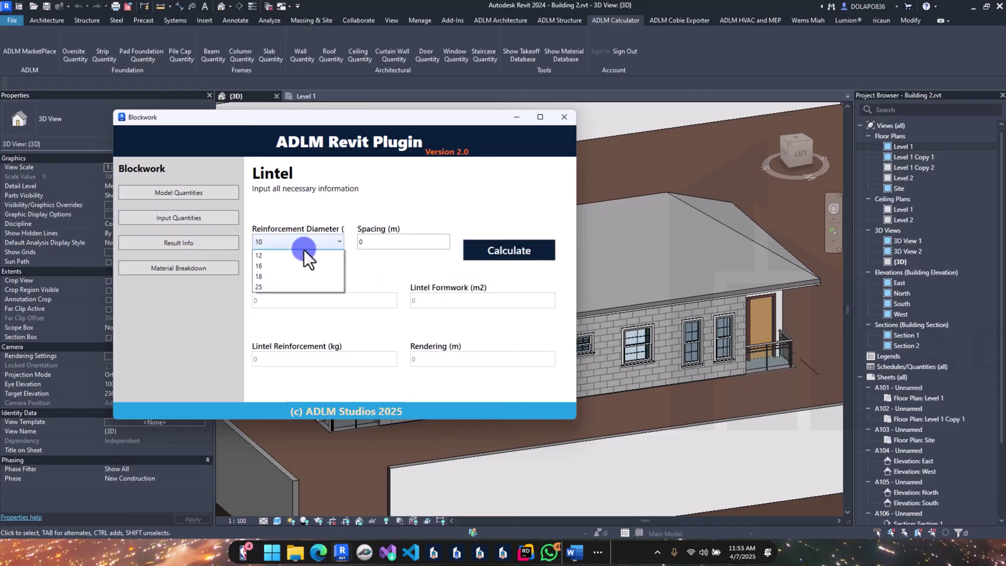
# Step: Calculate lintels with 12 mm reinforcement diameter at 0.175 m spacing
pyautogui.click(297, 272)
pyautogui.click(303, 243)
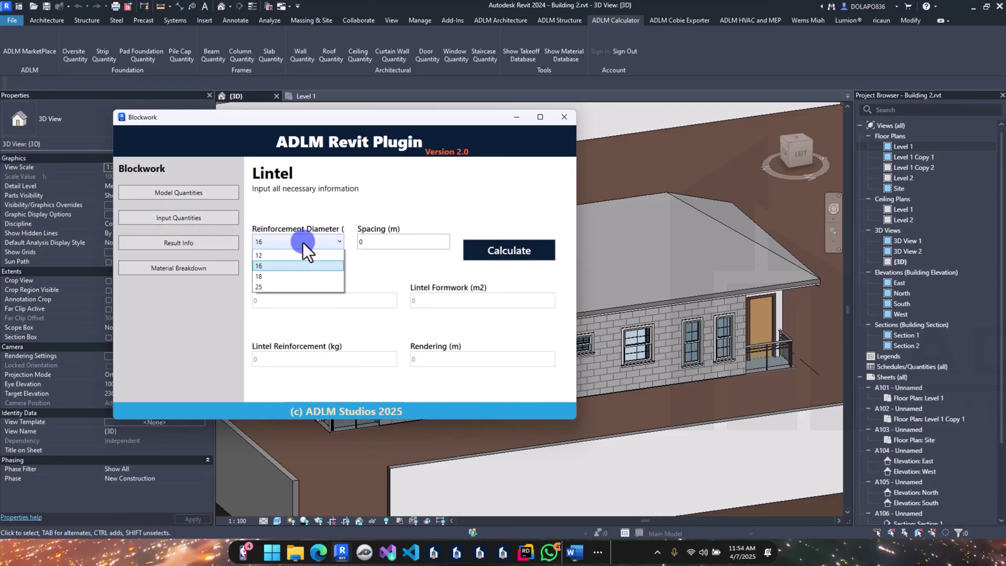
pyautogui.click(274, 266)
pyautogui.click(370, 244)
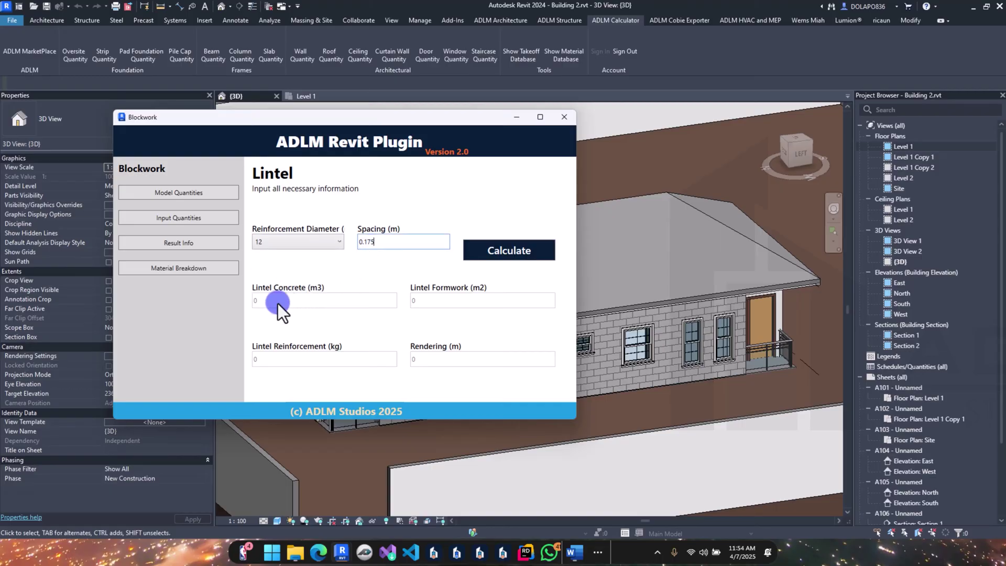
pyautogui.click(484, 255)
# Step: Save the 225mm Masonry blockwork takeoff (0.44 m³ lintel concrete, 72.55 kg rebar) and close the calculator
pyautogui.click(199, 246)
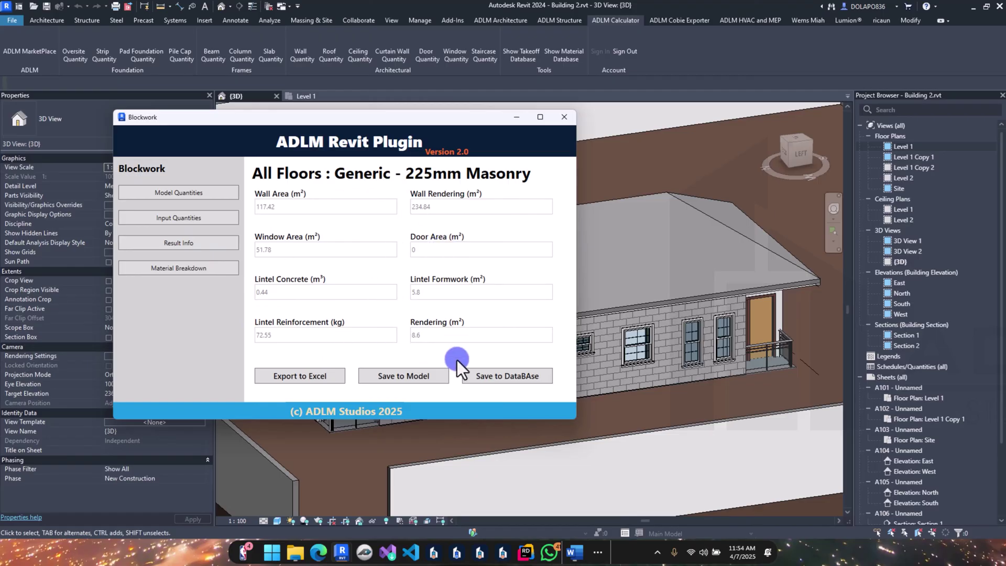
pyautogui.click(484, 377)
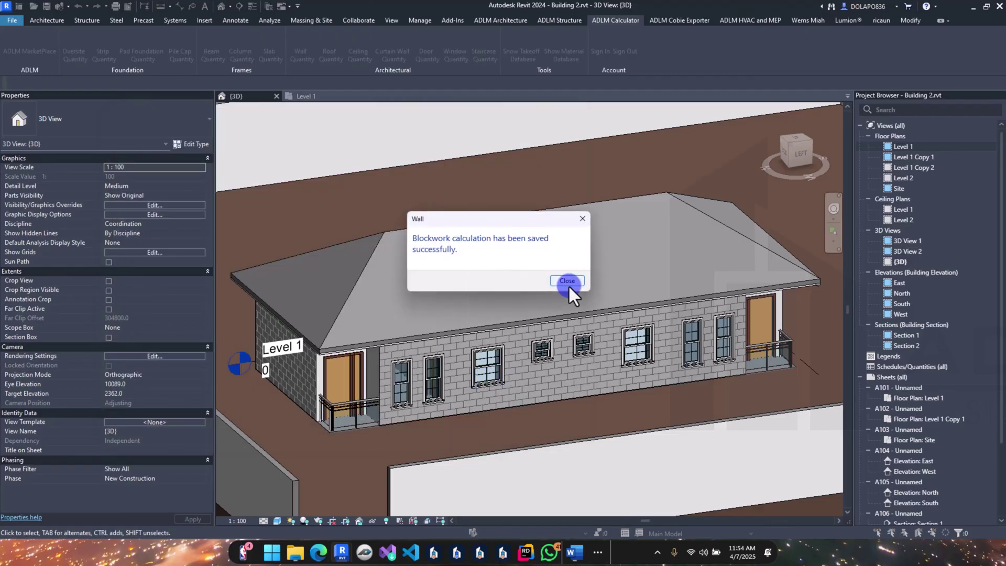
pyautogui.click(567, 281)
pyautogui.moveTo(350, 546)
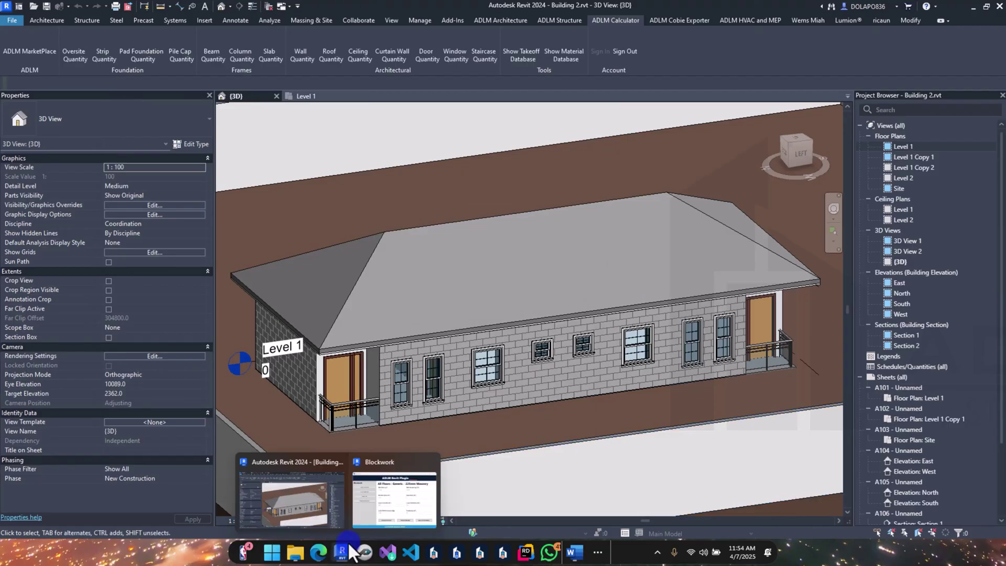
pyautogui.click(359, 521)
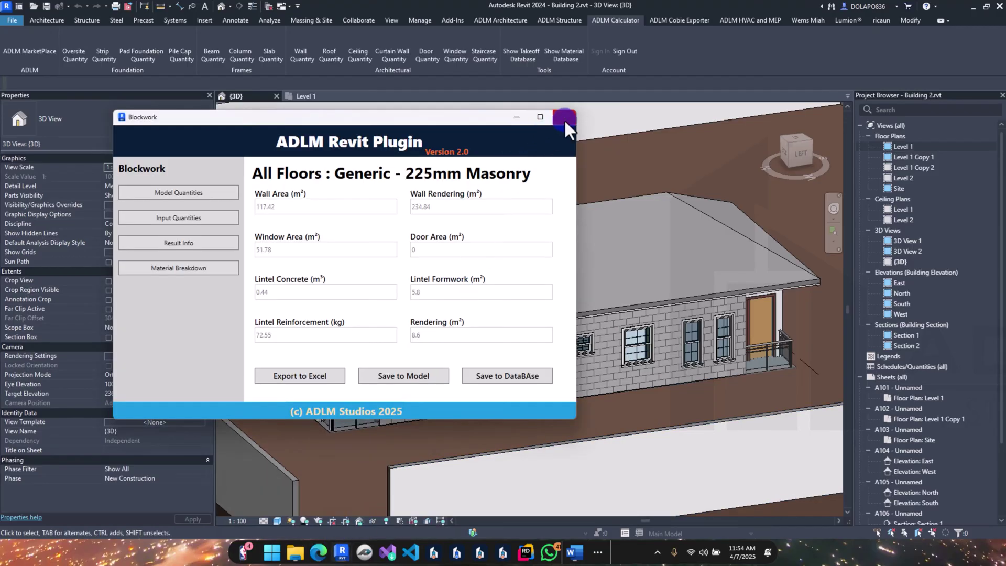
pyautogui.click(564, 119)
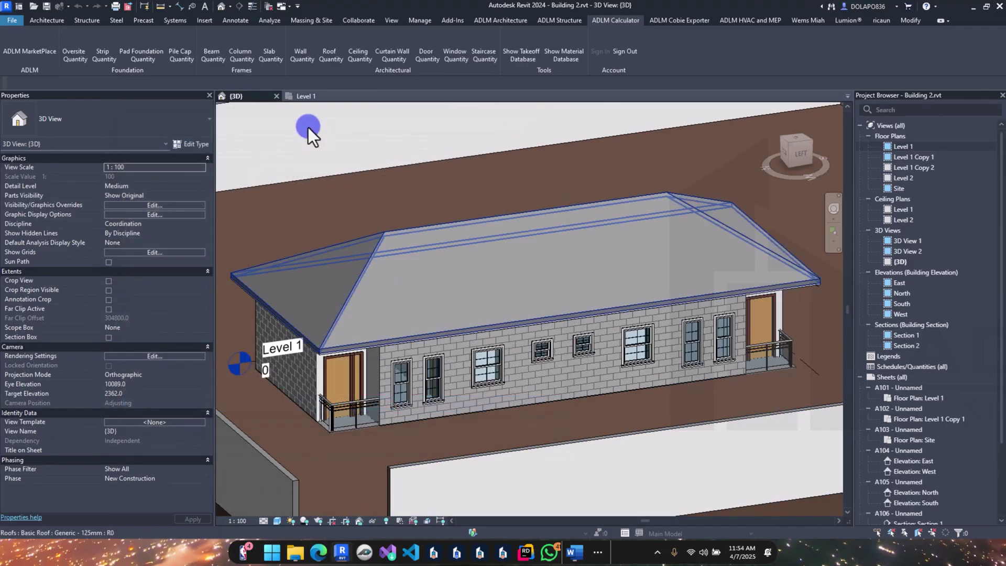
pyautogui.click(307, 50)
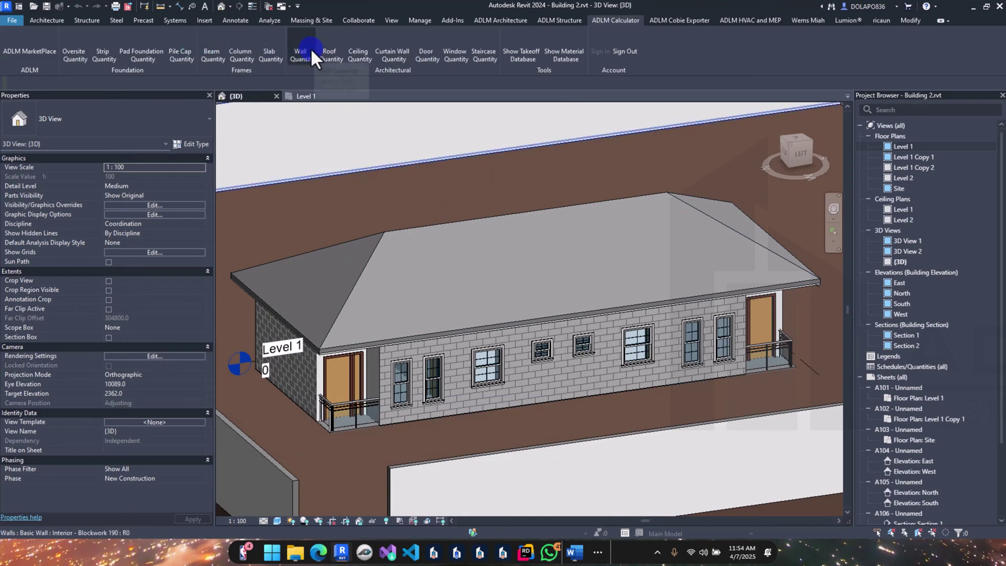
# Step: Set the wall calculator to All Floors and the Interior - Blockwork 150 wall type
pyautogui.click(339, 267)
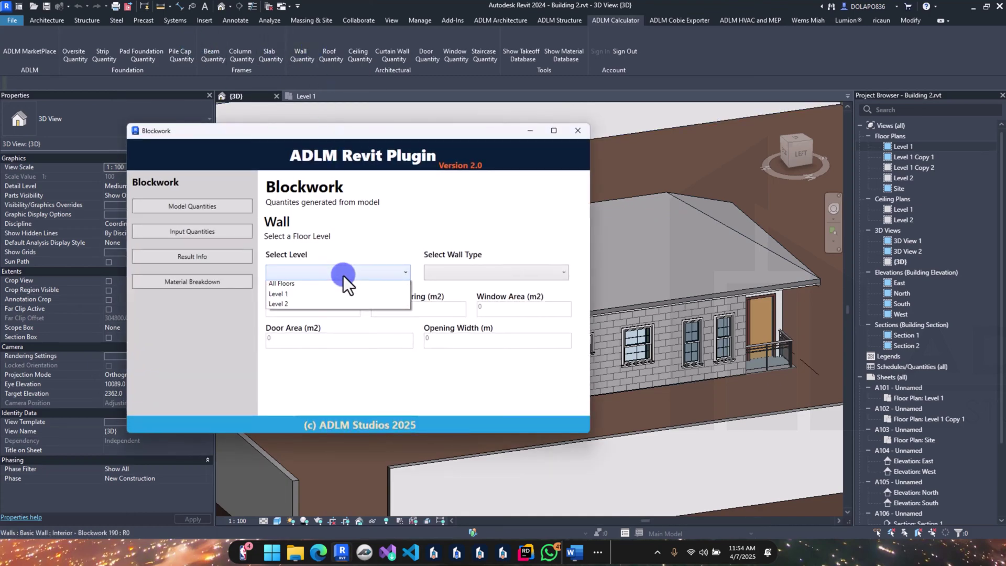
pyautogui.click(343, 287)
pyautogui.click(429, 272)
pyautogui.click(439, 295)
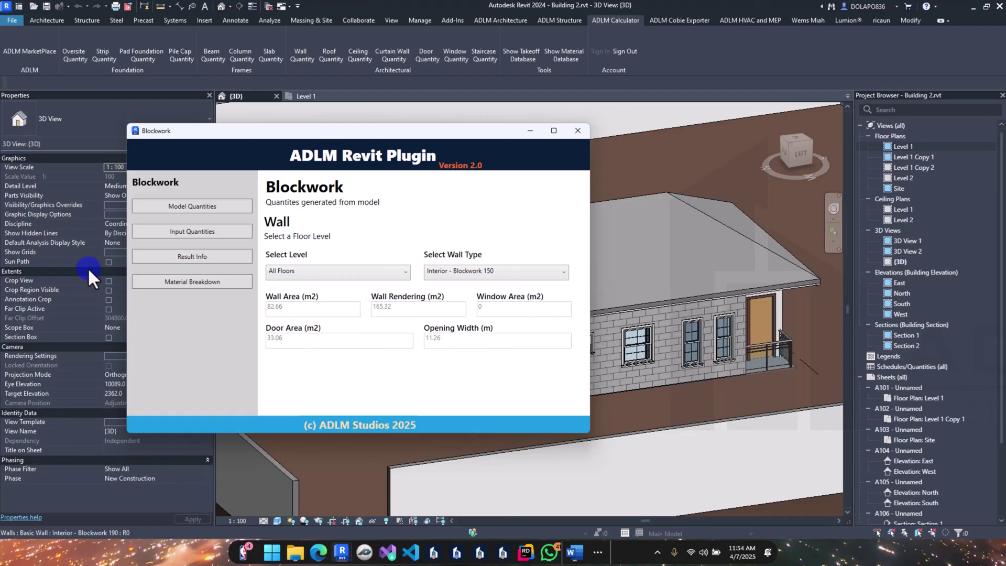
# Step: Calculate the lintels with 12 mm bars at 0.175 m spacing
pyautogui.click(194, 236)
pyautogui.click(352, 254)
pyautogui.click(310, 283)
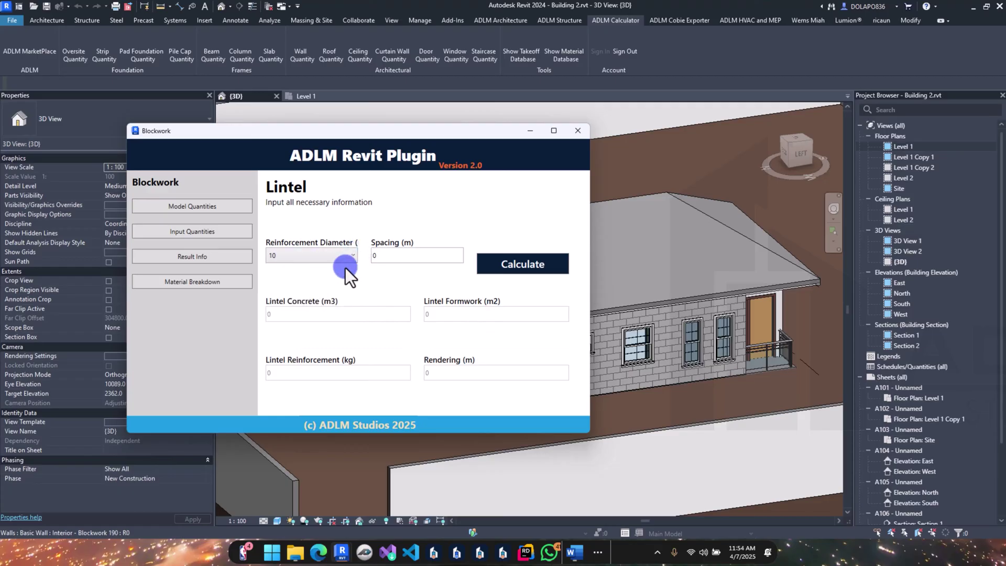
pyautogui.click(385, 255)
pyautogui.write('.17')
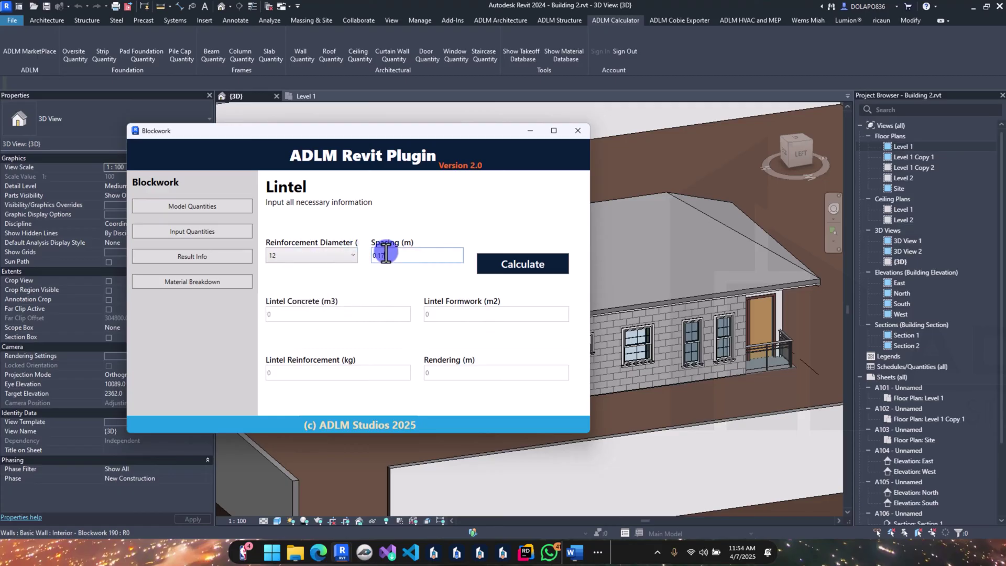
pyautogui.write('5')
pyautogui.click(519, 263)
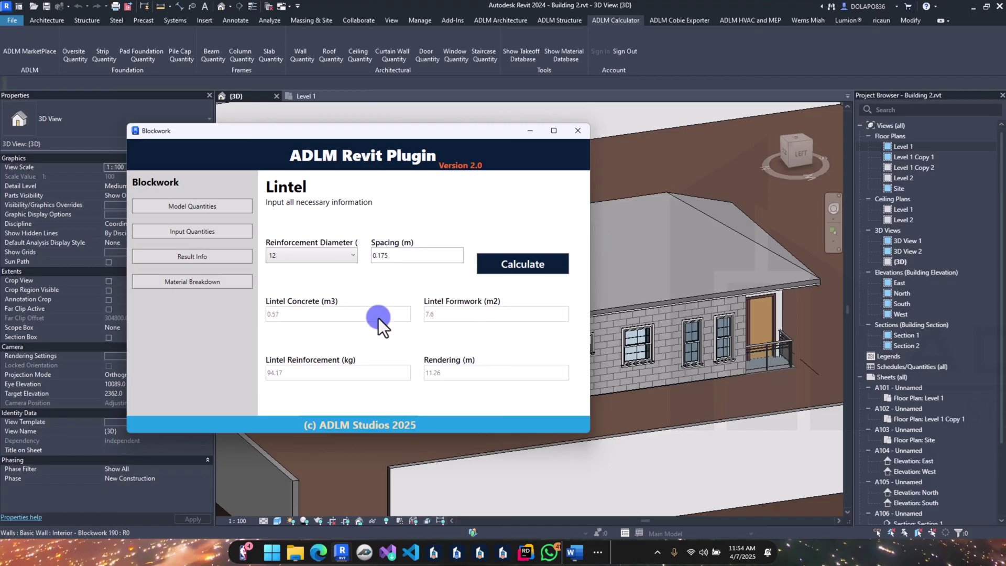
# Step: Save the blockwork results (0.57 m³ lintel concrete, 94.17 kg rebar) and close the window
pyautogui.click(209, 257)
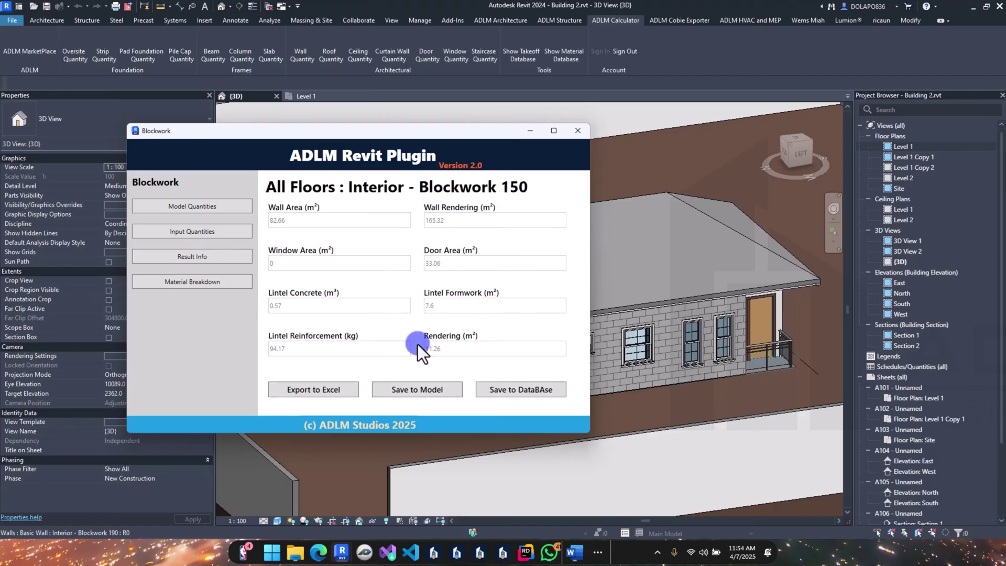
pyautogui.click(520, 391)
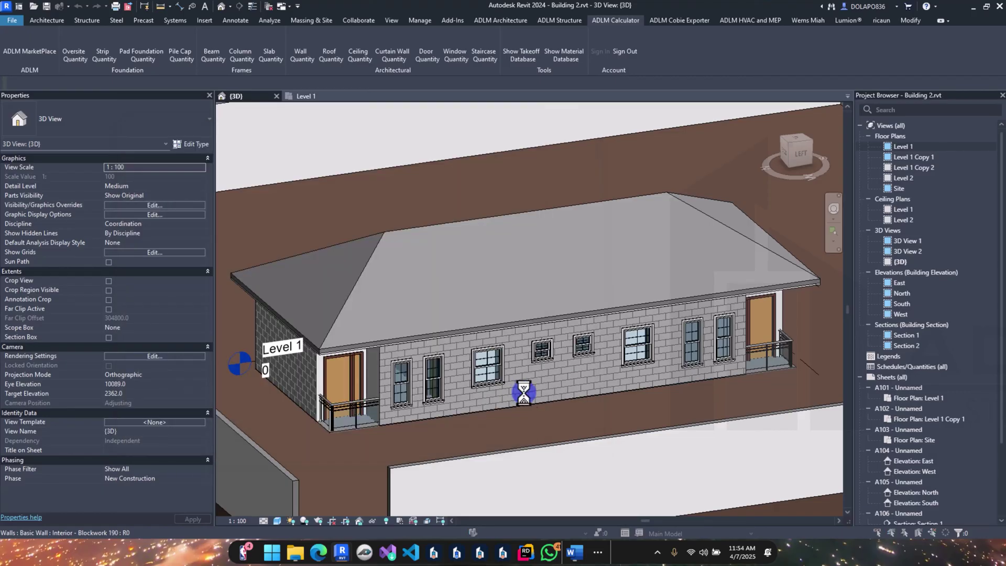
pyautogui.click(562, 281)
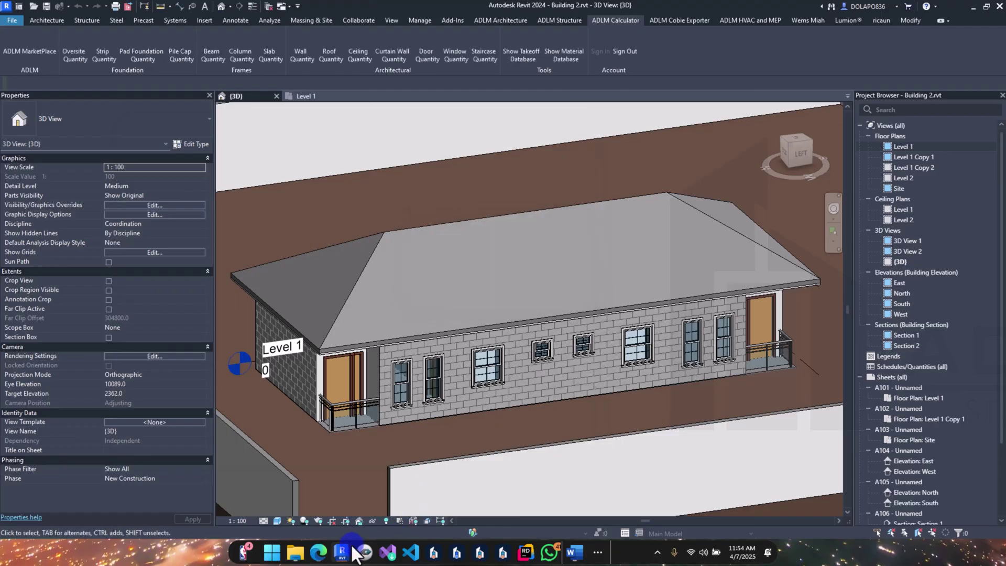
pyautogui.moveTo(342, 551)
pyautogui.click(372, 511)
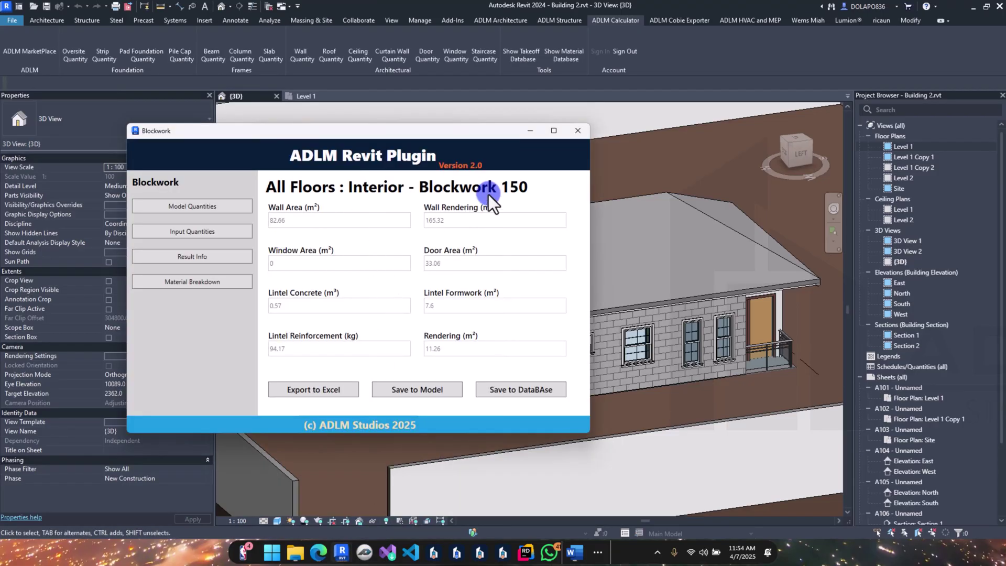
pyautogui.click(577, 131)
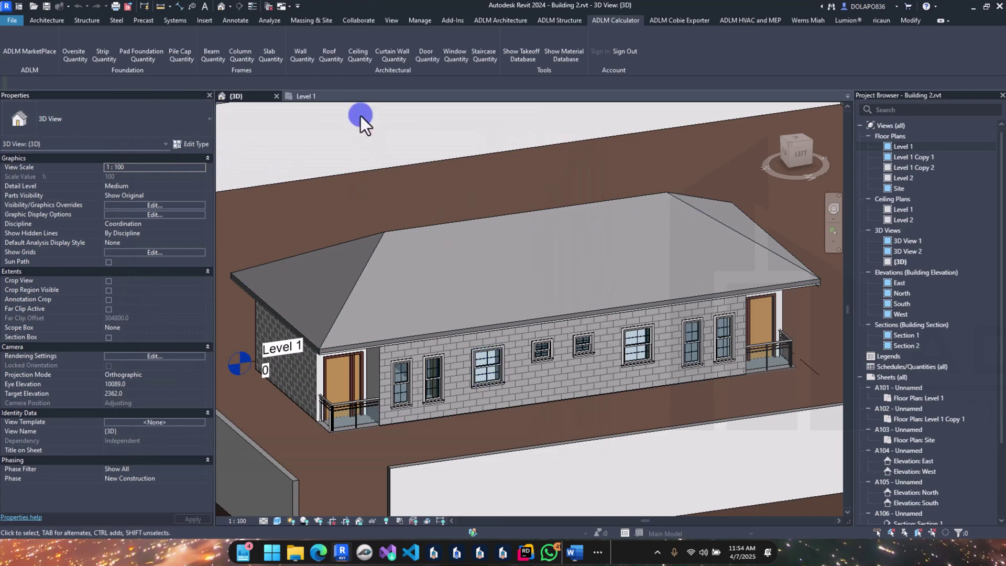
# Step: Select the roof and open the Roof Quantity calculator's input page
pyautogui.click(397, 230)
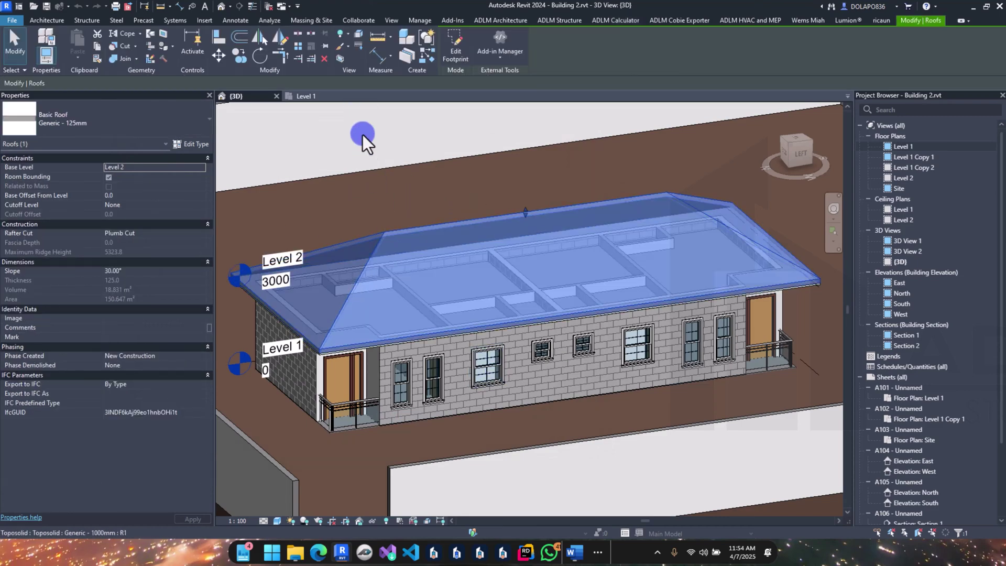
pyautogui.click(612, 21)
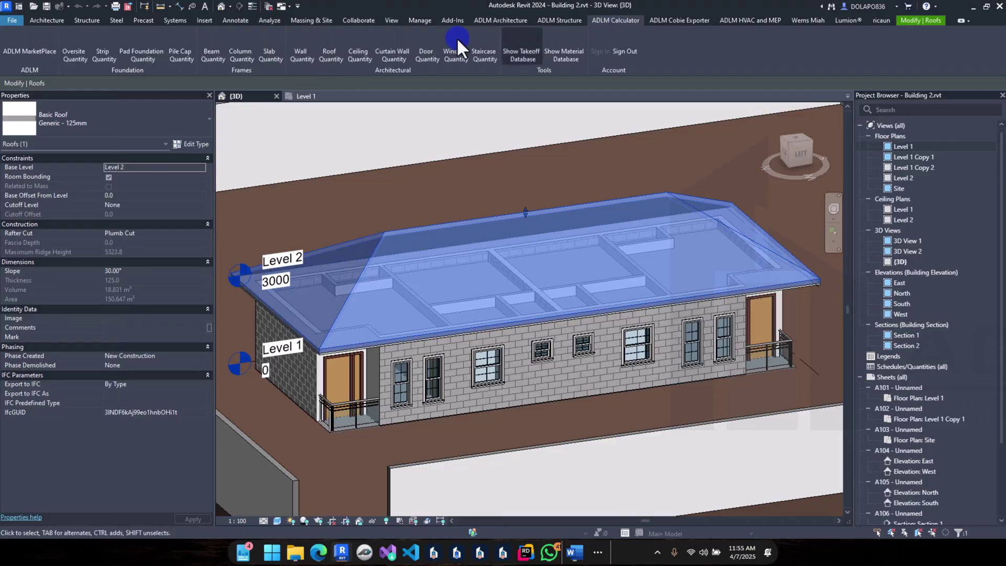
pyautogui.click(327, 55)
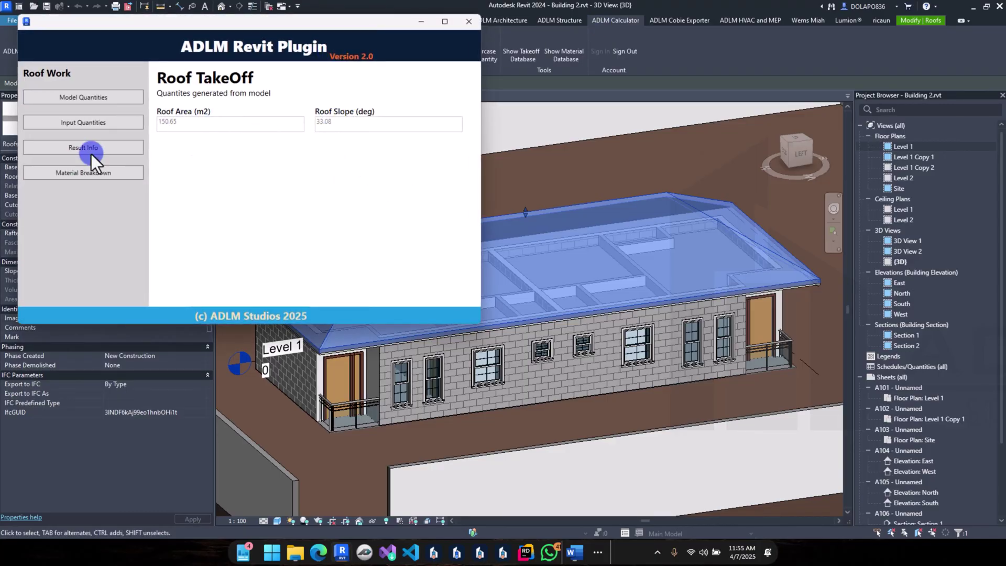
pyautogui.click(87, 125)
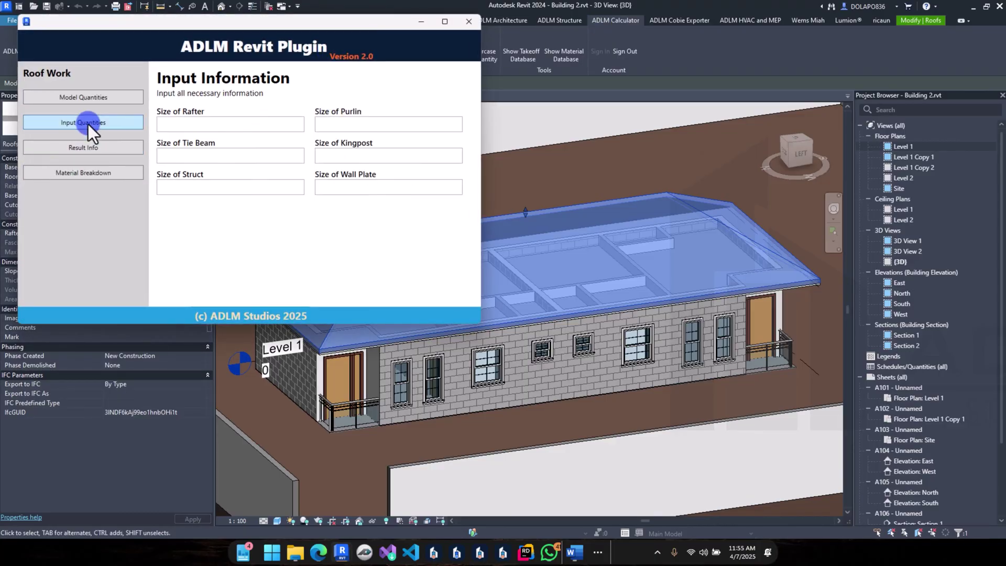
# Step: Enter rafter size 75 x 150 and purlin size 50x150
pyautogui.click(191, 124)
pyautogui.write('50 x 159')
pyautogui.press('BackSpace')
pyautogui.write('0')
pyautogui.click(388, 124)
pyautogui.moveTo(164, 123); pyautogui.dragTo(152, 121)
pyautogui.write('75')
pyautogui.click(343, 124)
pyautogui.write('50x2')
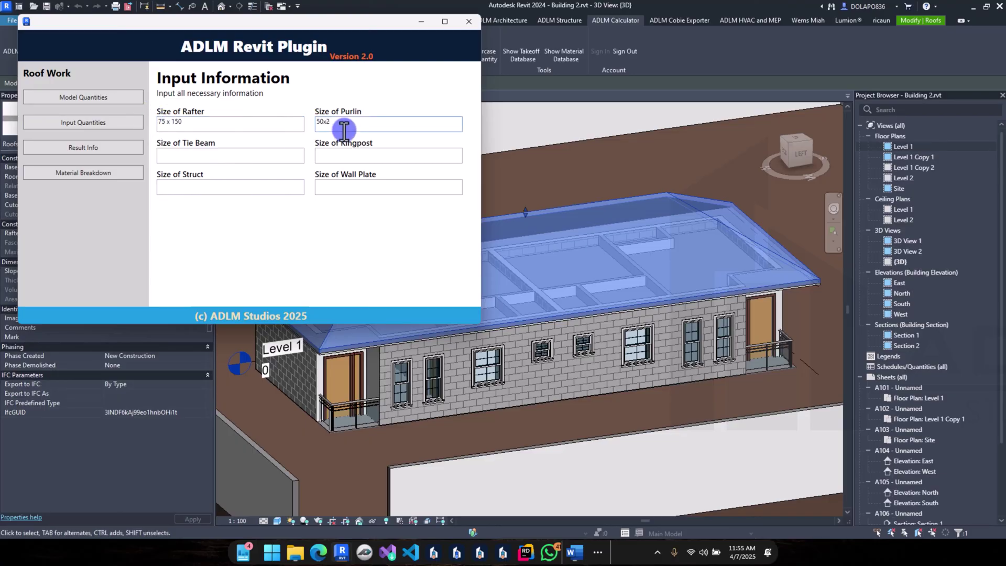
pyautogui.press('BackSpace')
pyautogui.write('150')
# Step: Enter tie beam 75x150, kingpost 50x150 and strut 25x75 sizes
pyautogui.click(206, 157)
pyautogui.write('75')
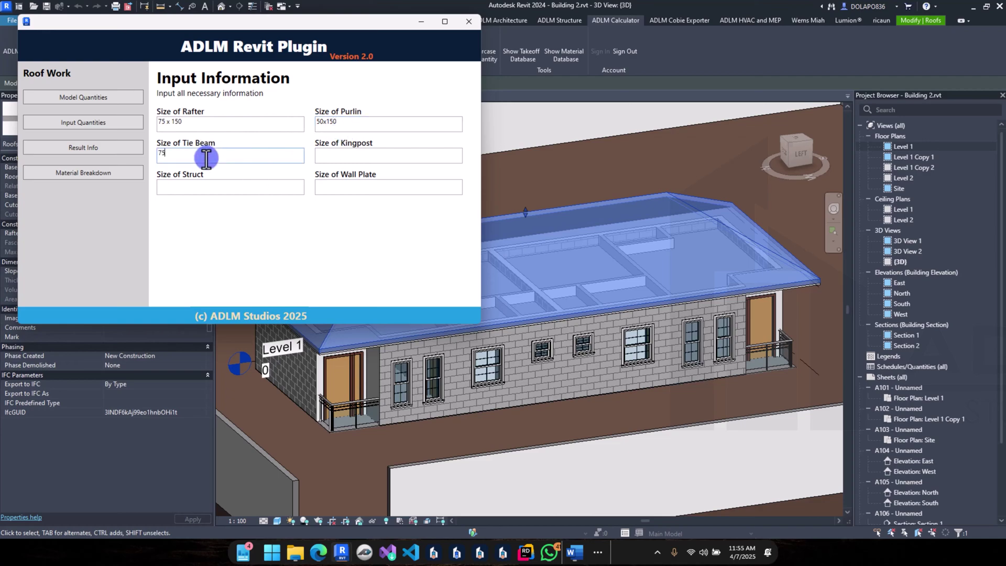
pyautogui.write('x150')
pyautogui.click(348, 156)
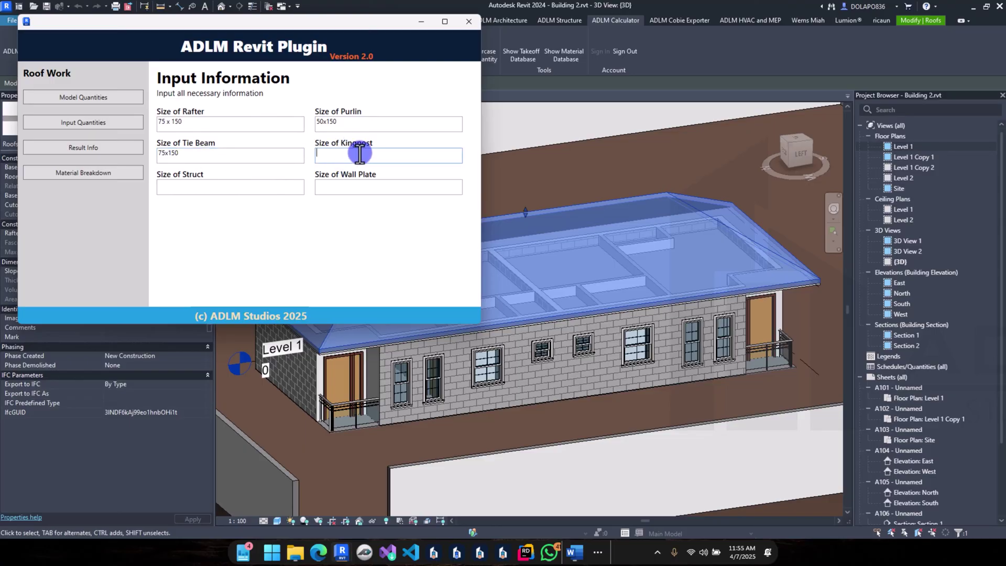
pyautogui.write('50x150')
pyautogui.click(252, 188)
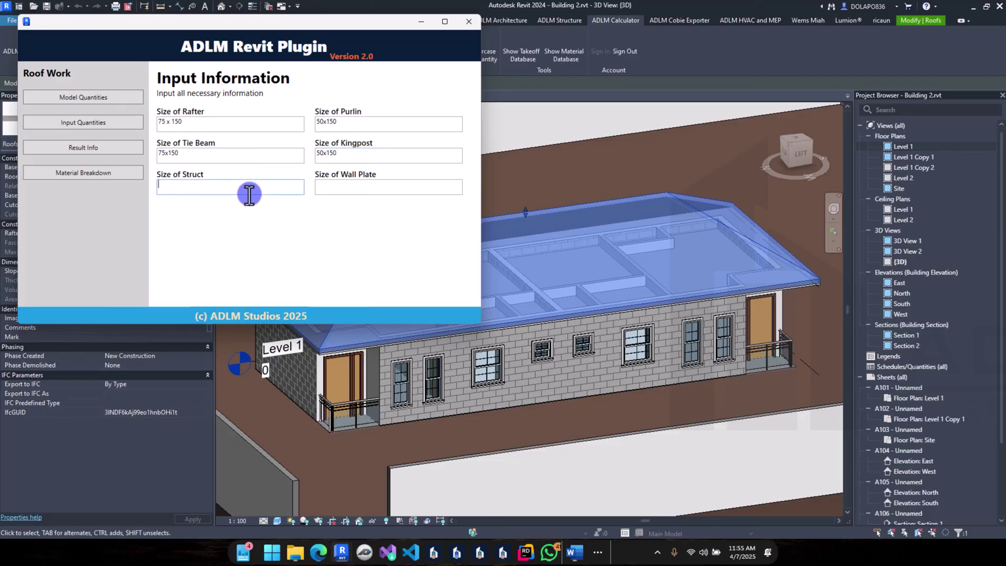
pyautogui.write('25')
pyautogui.write('*75')
pyautogui.press('BackSpace')
pyautogui.press('BackSpace')
pyautogui.press('BackSpace')
pyautogui.write('x75')
# Step: Set the roof takeoff's Size of Wall Plate to 50x75
pyautogui.click(366, 184)
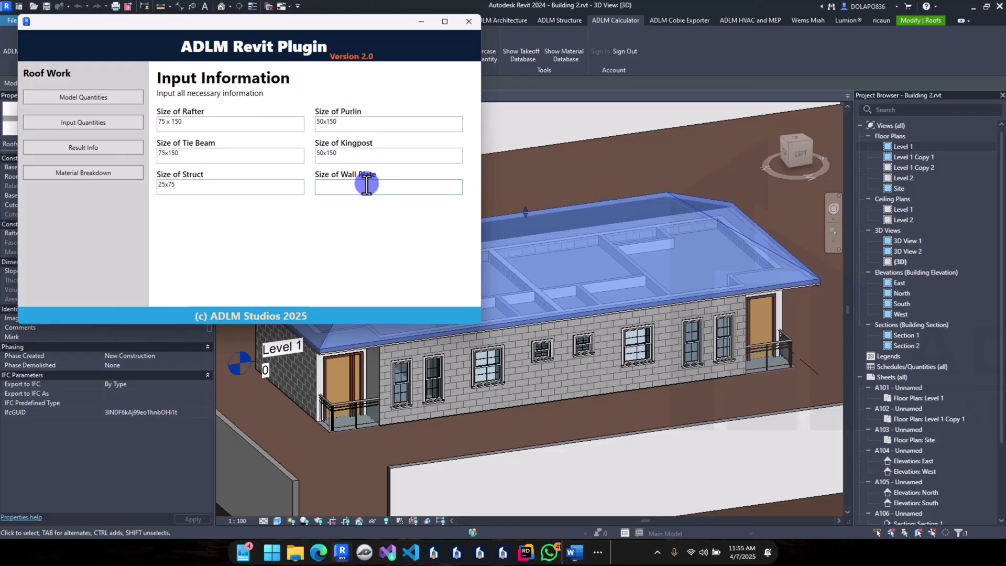
pyautogui.write('50x75')
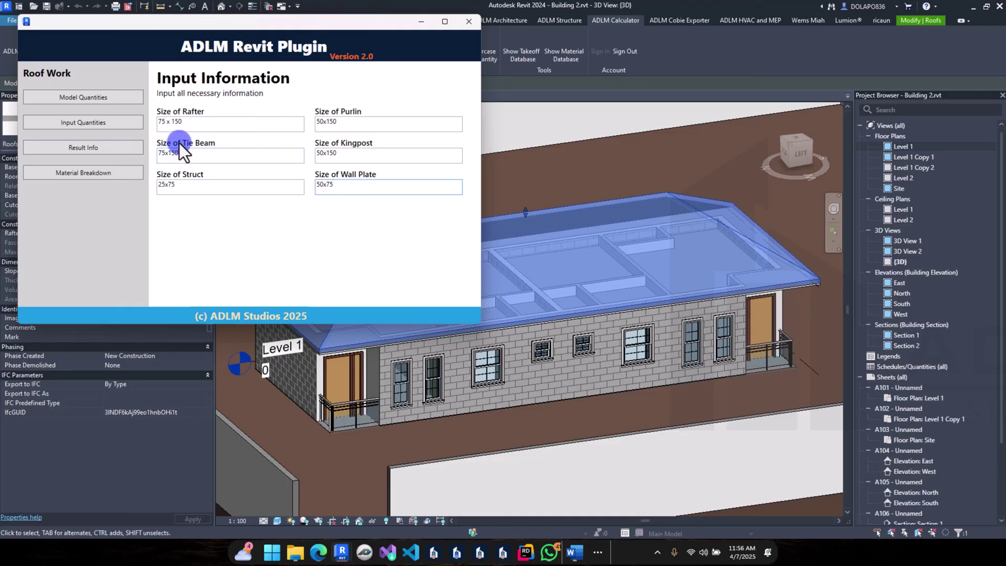
# Step: Show the roof takeoff results (150.65 m² roof area), save them, and close the roof window
pyautogui.click(117, 147)
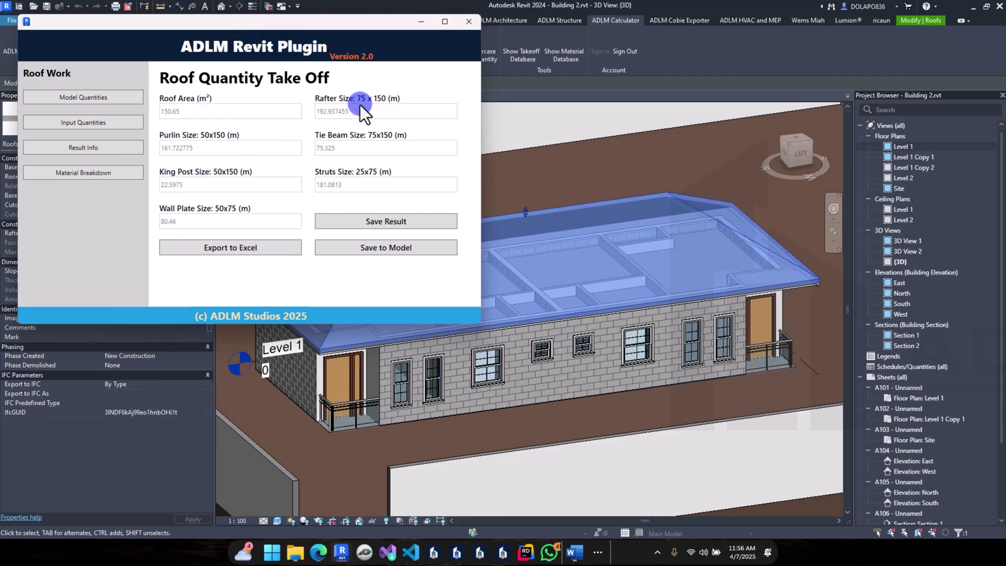
pyautogui.click(407, 220)
pyautogui.click(568, 281)
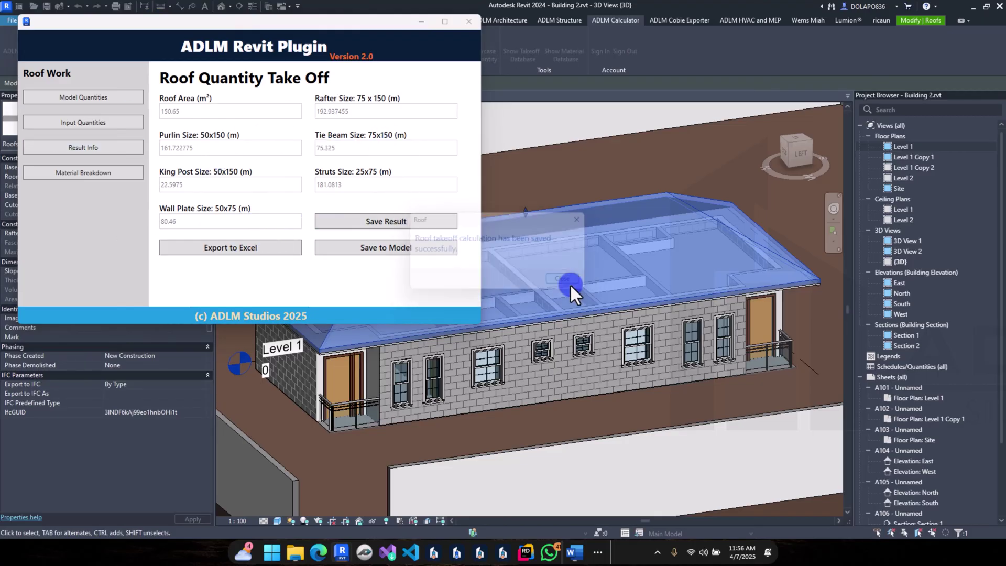
pyautogui.click(463, 21)
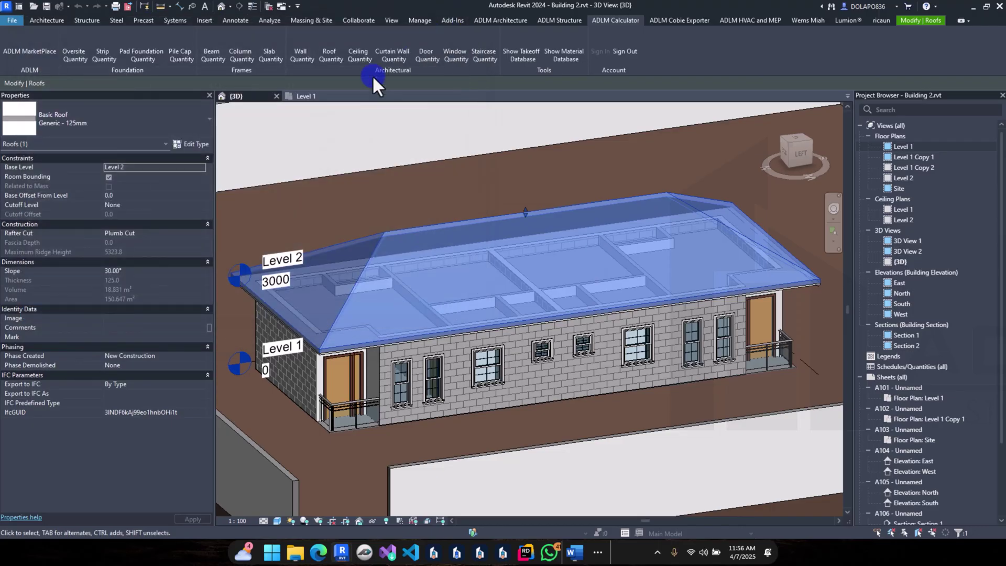
# Step: Deselect the roof and start a ceiling takeoff with All Floors as the level
pyautogui.click(379, 142)
pyautogui.click(353, 51)
pyautogui.click(228, 175)
pyautogui.click(224, 189)
pyautogui.click(307, 176)
# Step: Pick the 600 x 600mm Grid ceiling type and begin entering a nogging spacing
pyautogui.click(311, 191)
pyautogui.click(296, 211)
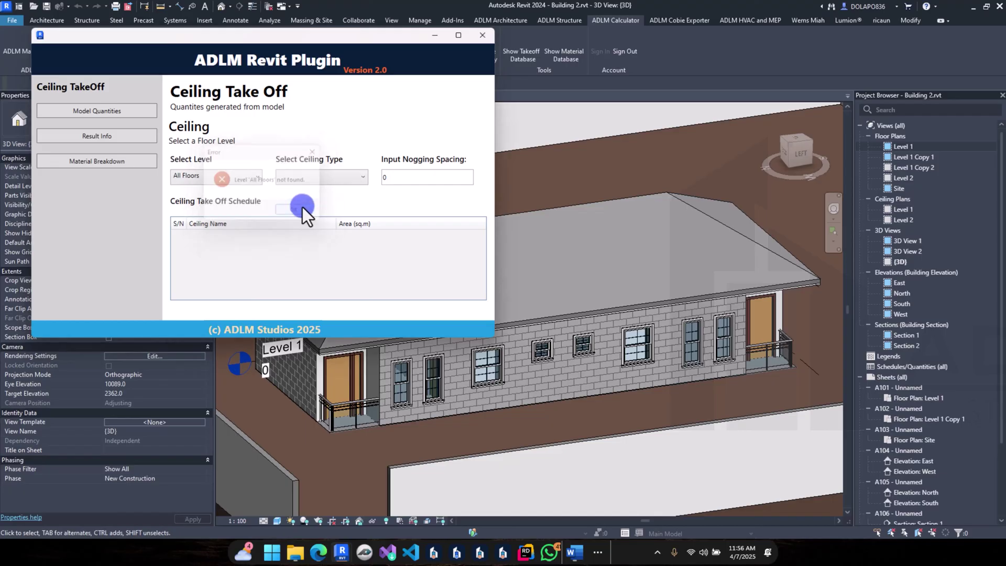
pyautogui.scroll(-1, 262, 246)
pyautogui.scroll(-1, 266, 252)
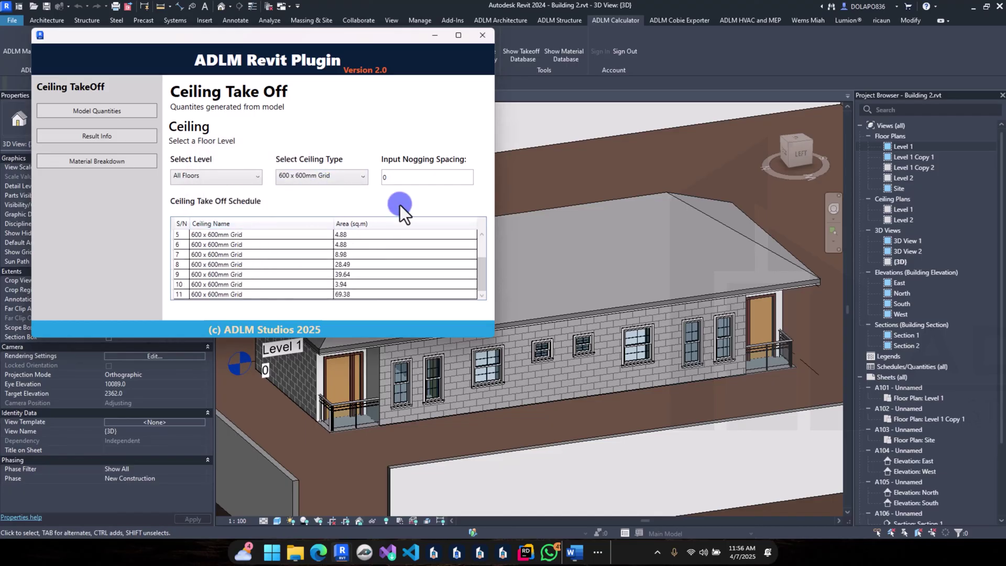
pyautogui.click(375, 179)
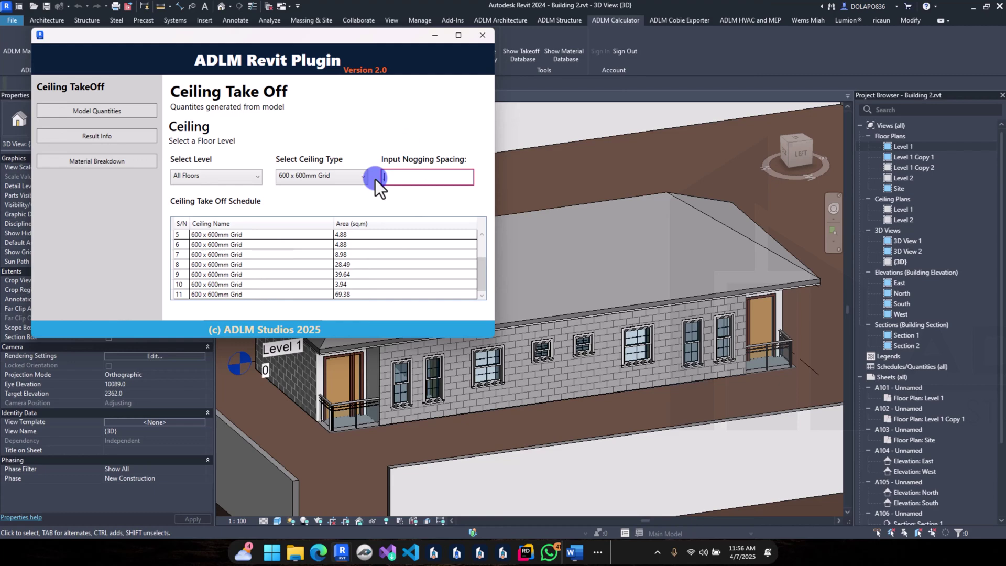
pyautogui.write('6')
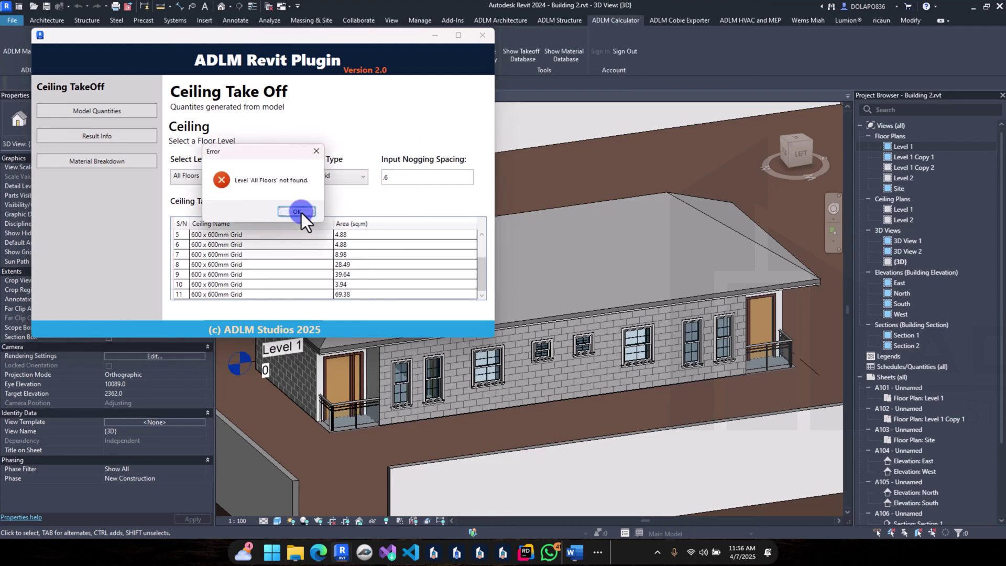
pyautogui.click(300, 212)
# Step: Set the ceiling takeoff to Level 1, 600 x 600mm Grid, with nogging spacing 0.6
pyautogui.click(215, 178)
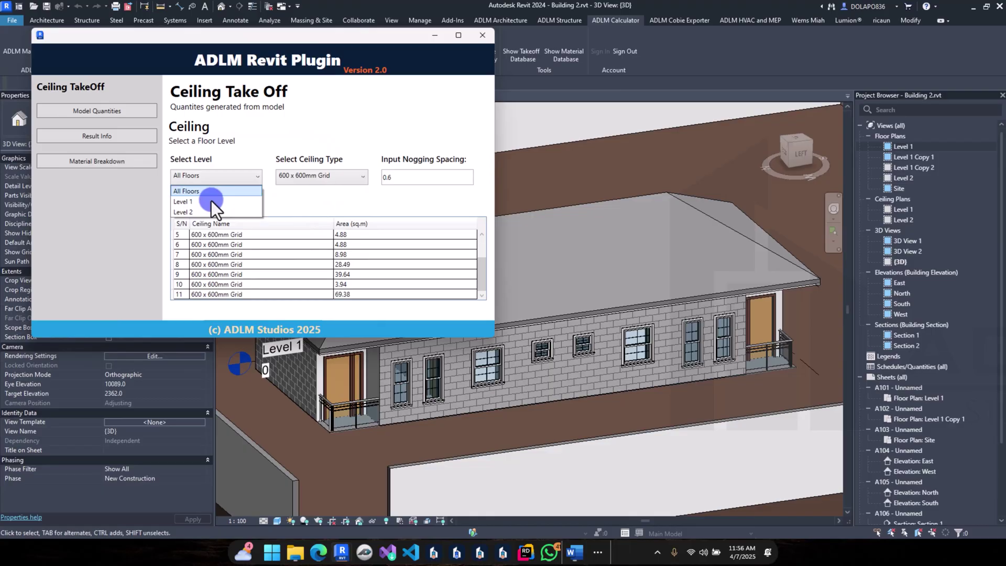
pyautogui.click(211, 201)
pyautogui.click(299, 175)
pyautogui.click(302, 190)
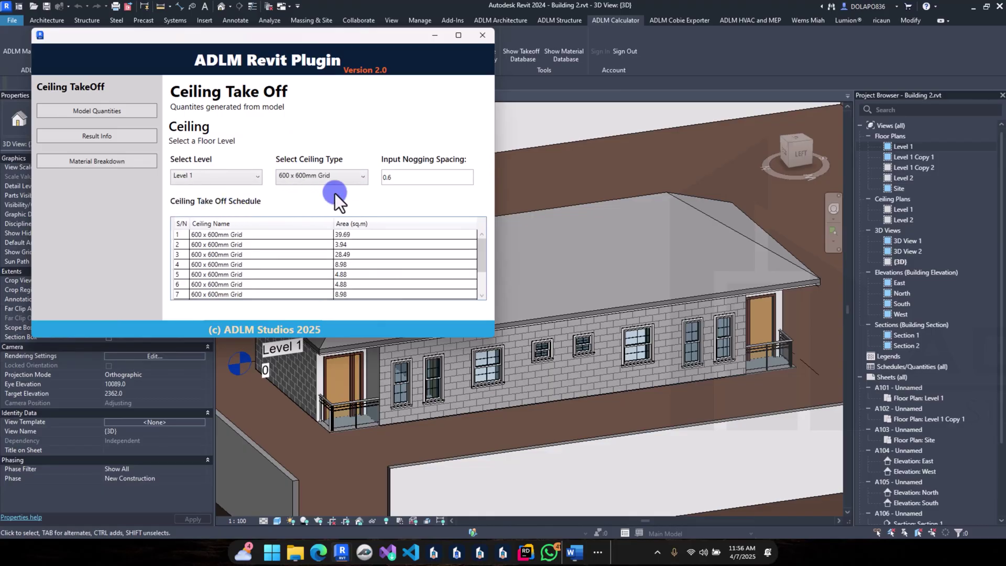
pyautogui.click(403, 179)
pyautogui.press('BackSpace')
pyautogui.press('BackSpace')
pyautogui.press('BackSpace')
pyautogui.write('6')
pyautogui.press('BackSpace')
pyautogui.write('0.6')
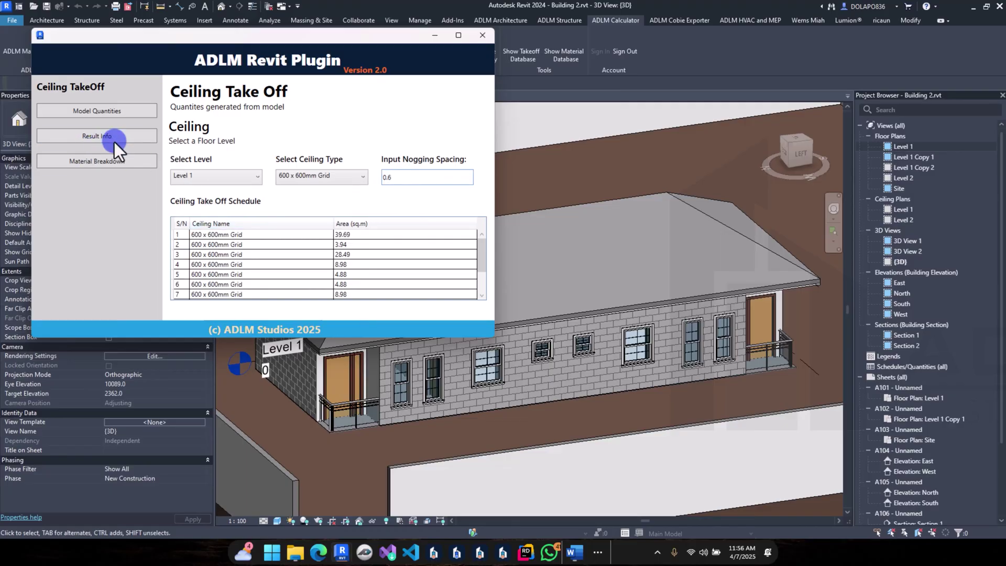
# Step: Review the Level 1 results, then change the nogging spacing to 600 and recalculate
pyautogui.click(119, 131)
pyautogui.click(433, 125)
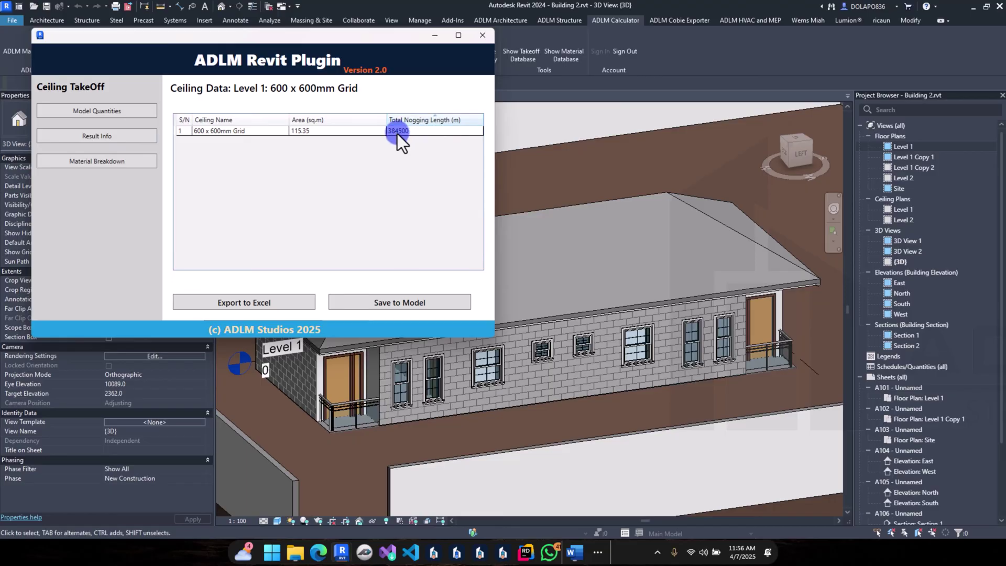
pyautogui.click(107, 117)
pyautogui.tripleClick(442, 177)
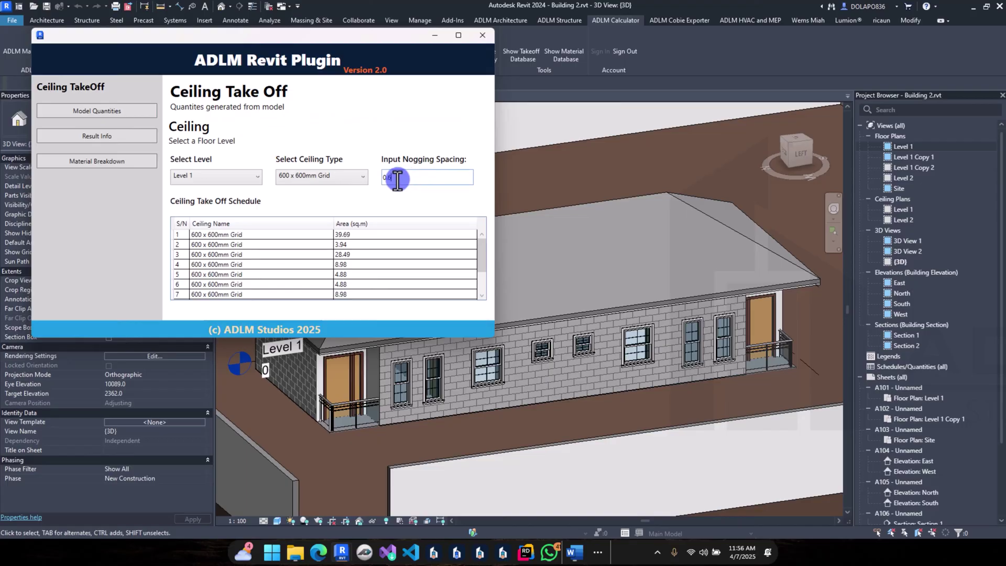
pyautogui.write('600')
pyautogui.click(62, 136)
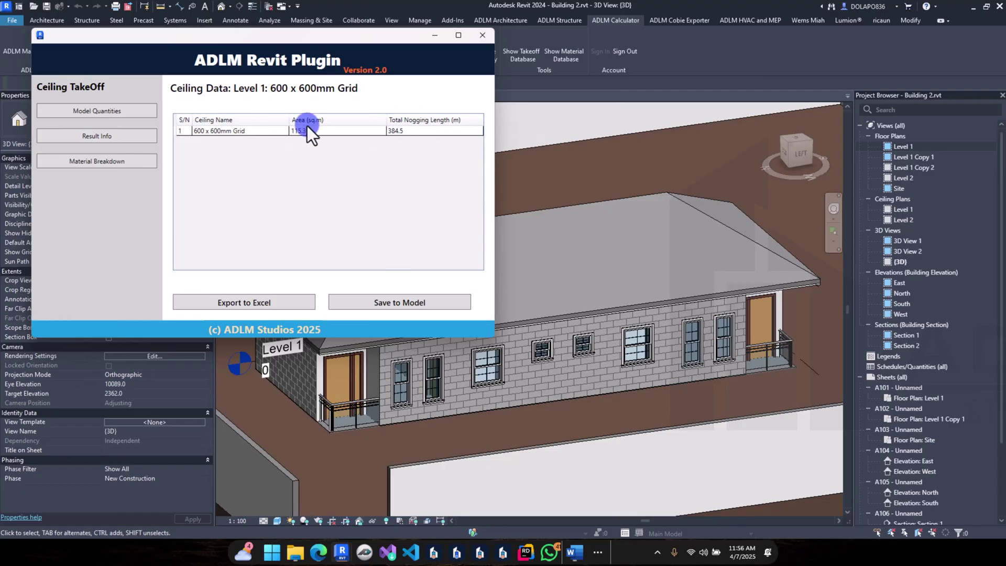
# Step: Save the Level 1 ceiling takeoff (384.5 m nogging) to the model and close the plugin
pyautogui.click(398, 304)
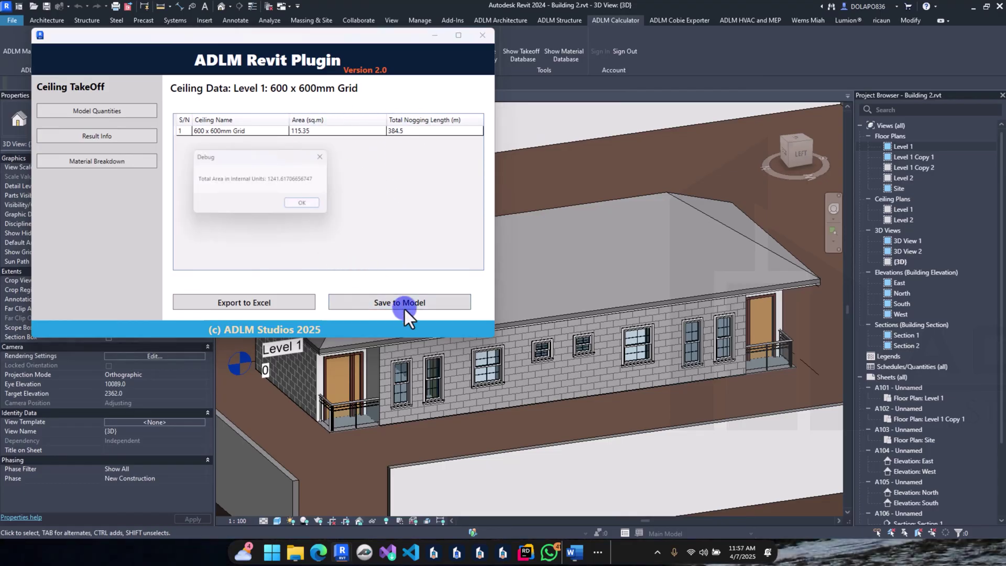
pyautogui.click(306, 204)
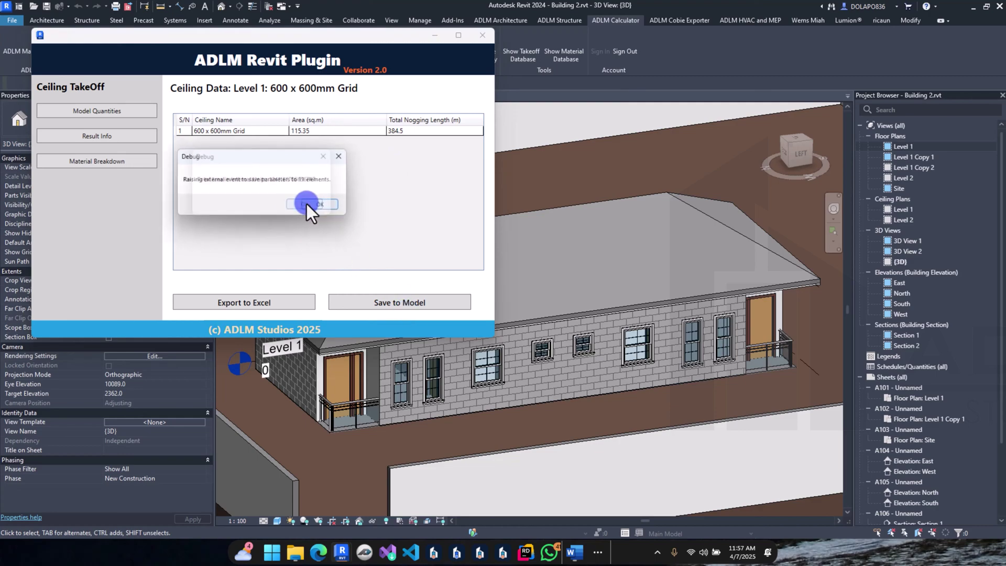
pyautogui.click(313, 208)
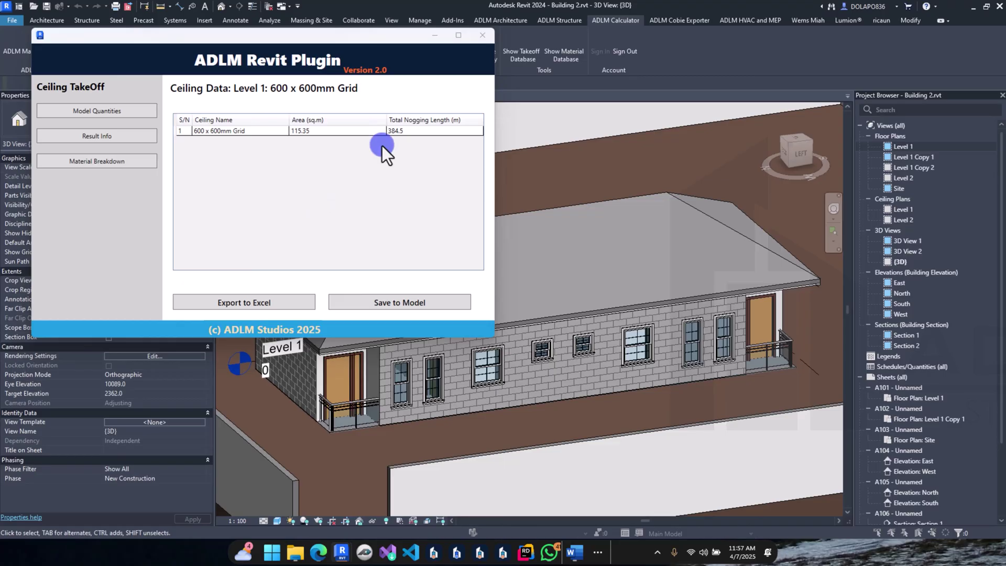
pyautogui.click(565, 275)
pyautogui.click(482, 36)
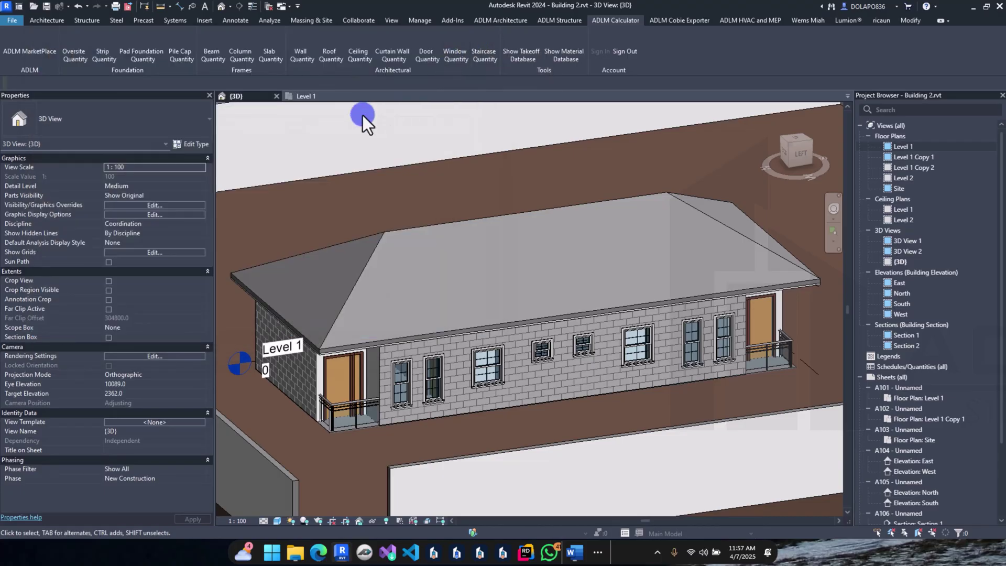
# Step: Generate the All Floors door schedule with the 0300 x 2100mm type (18.90 m²) and save it to the database
pyautogui.click(432, 52)
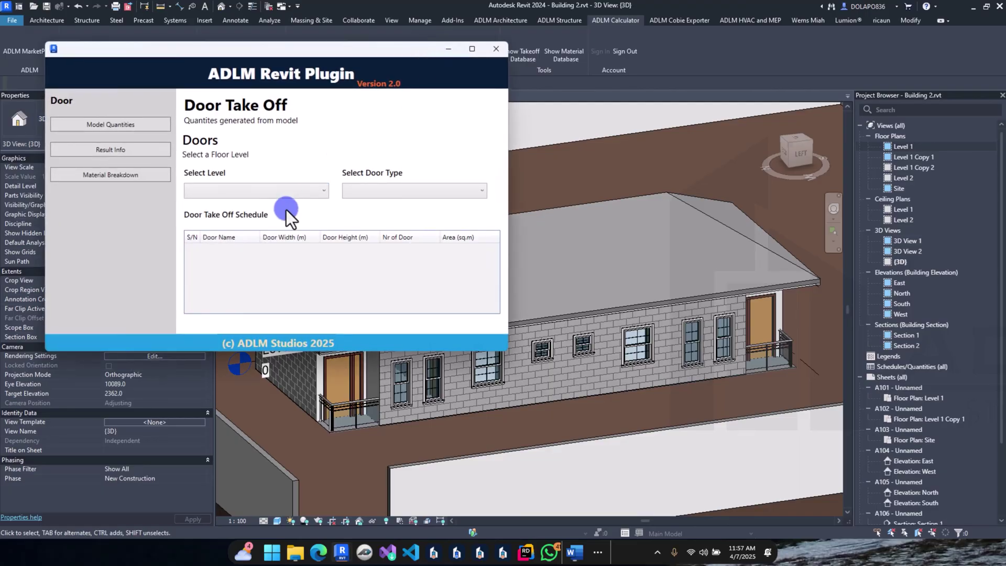
pyautogui.click(280, 187)
pyautogui.click(257, 203)
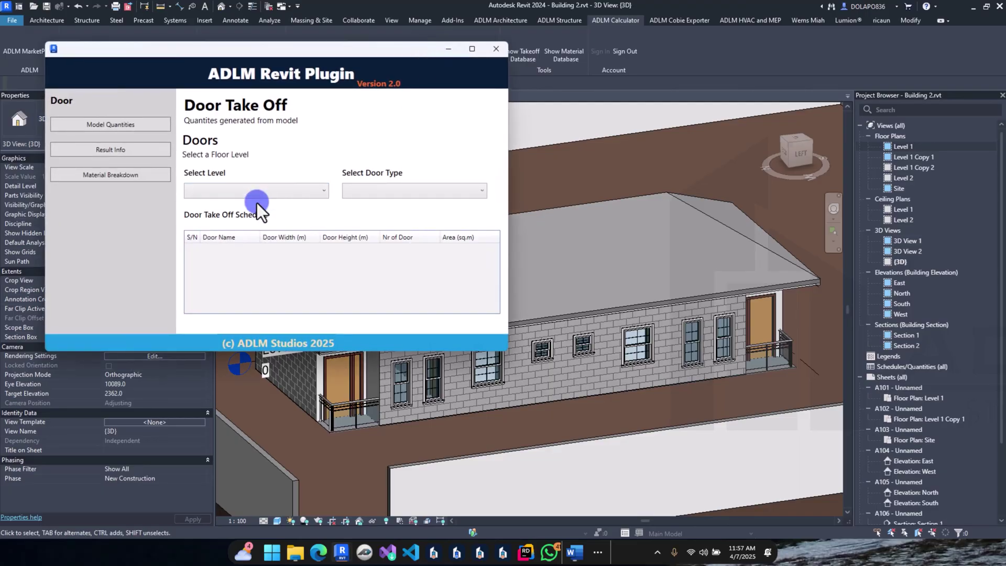
pyautogui.click(370, 198)
pyautogui.click(370, 203)
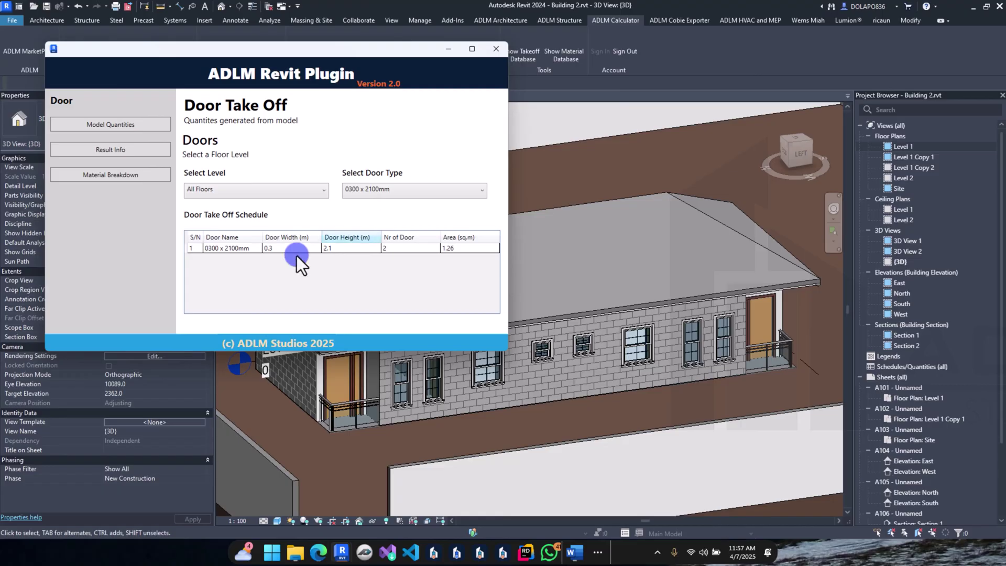
pyautogui.click(135, 150)
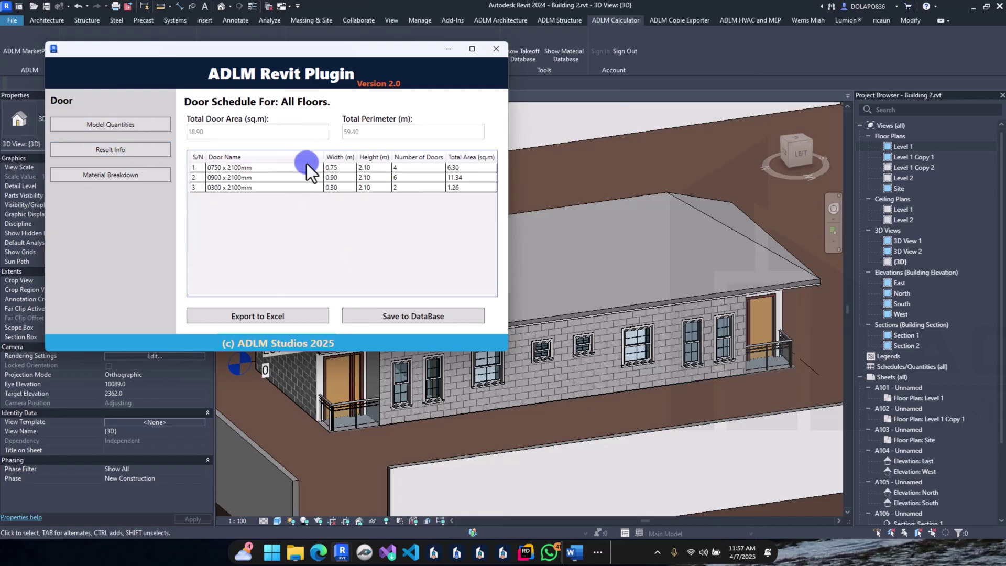
pyautogui.click(386, 317)
pyautogui.click(571, 281)
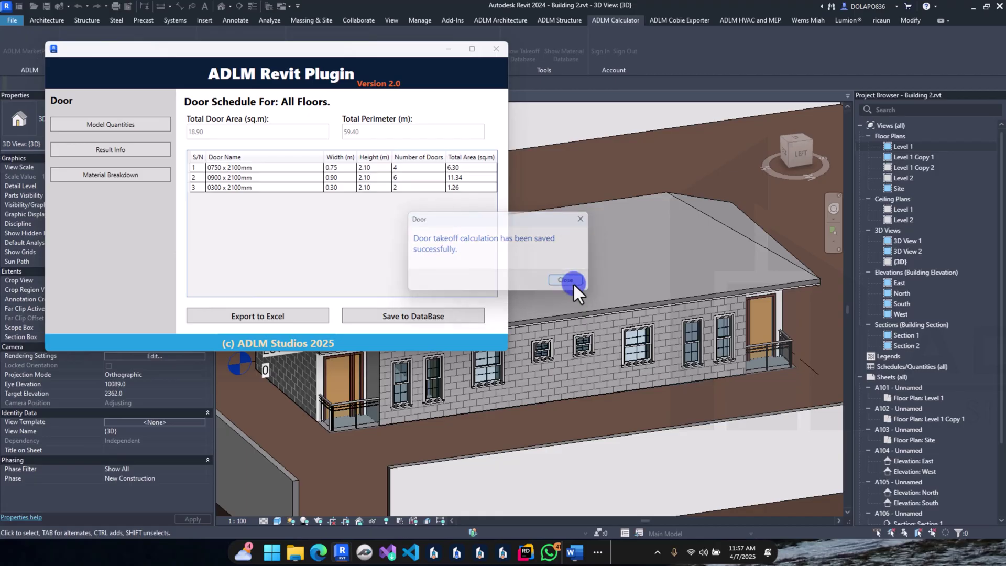
# Step: Set up the window takeoff for All Floors with the 1000 x 1200mm window type
pyautogui.click(493, 49)
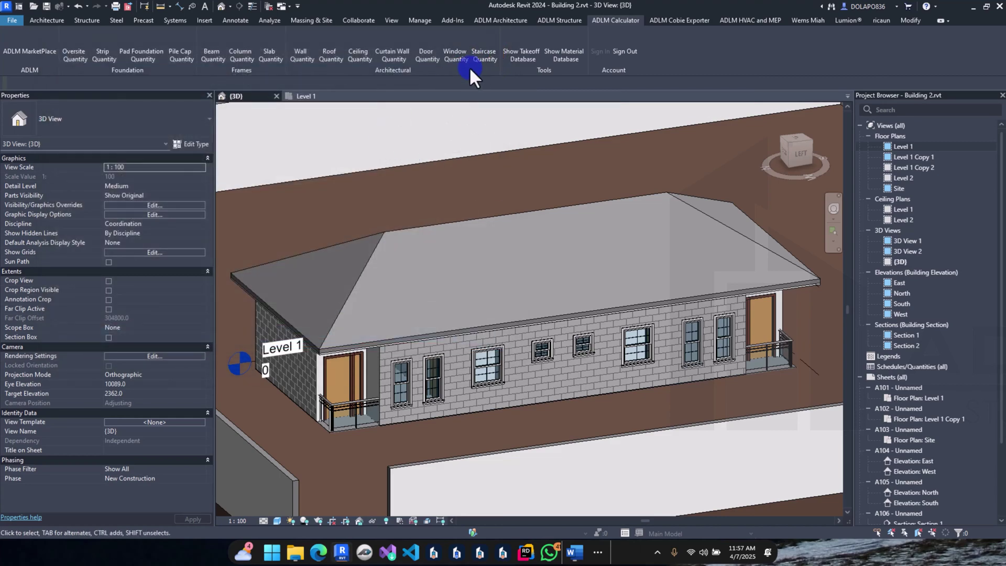
pyautogui.click(458, 52)
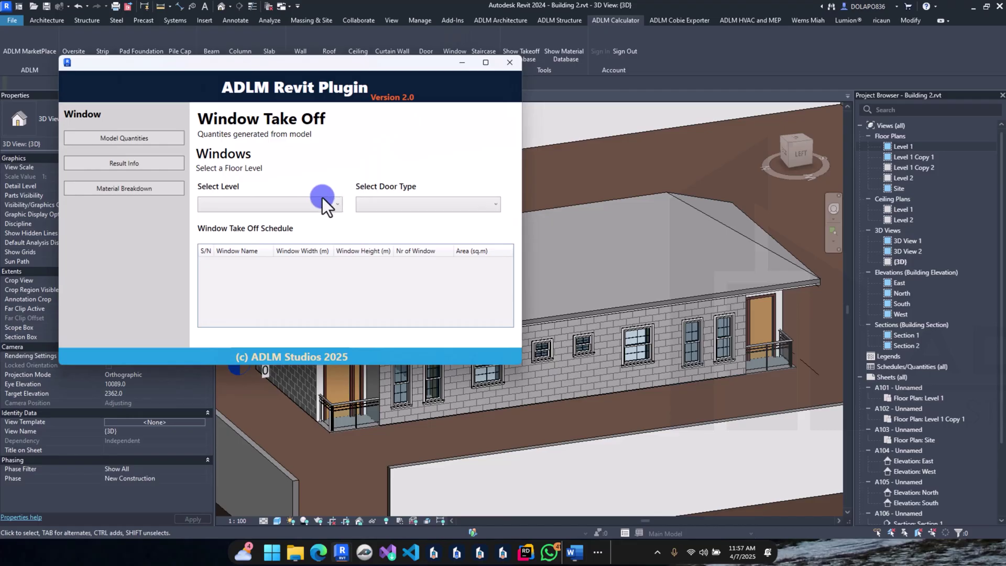
pyautogui.click(304, 204)
pyautogui.click(288, 228)
pyautogui.click(320, 207)
pyautogui.click(313, 219)
pyautogui.click(371, 206)
pyautogui.click(369, 220)
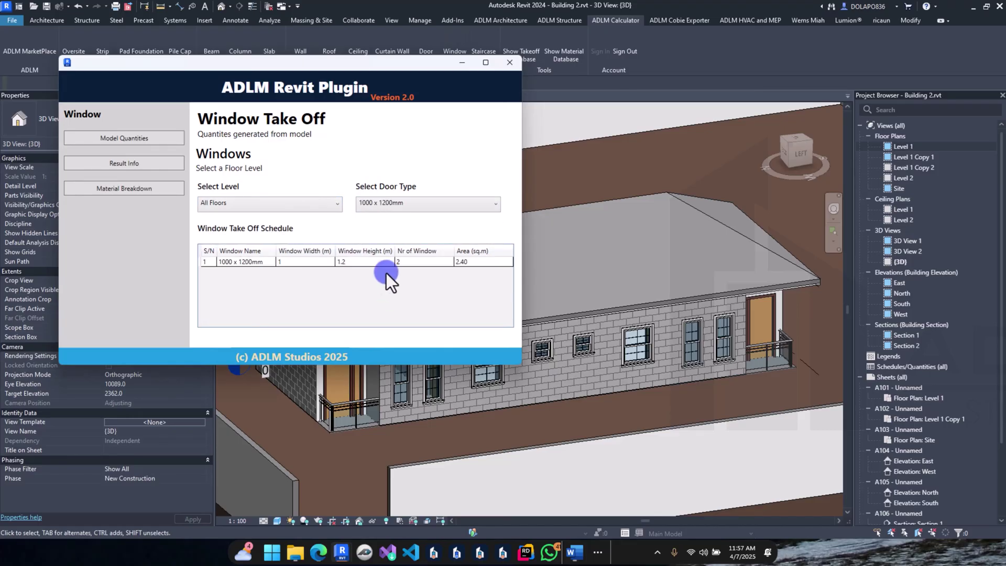
# Step: Save the All Floors window schedule (16.44 m², 77.20 m perimeter) to the database and close it
pyautogui.click(111, 167)
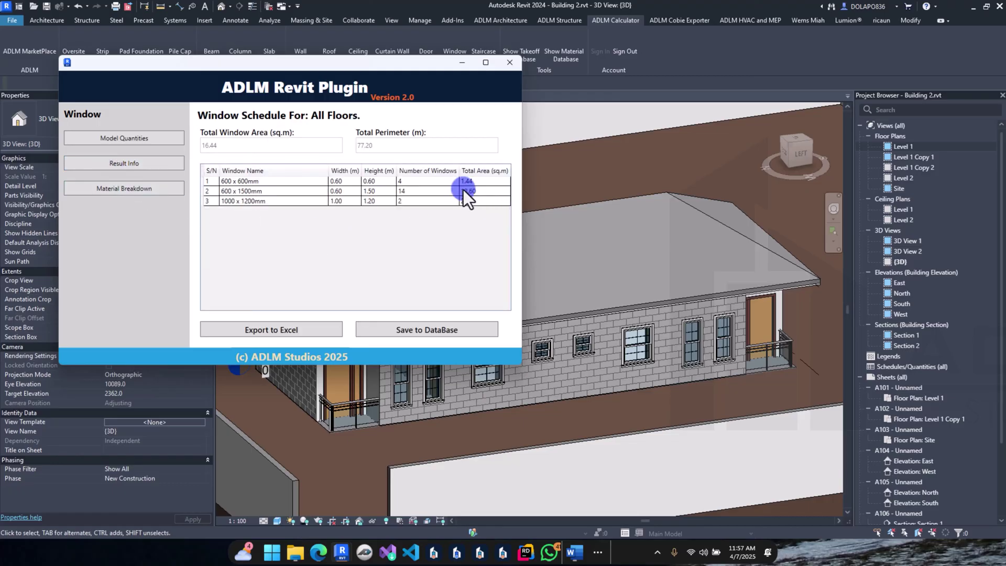
pyautogui.click(422, 330)
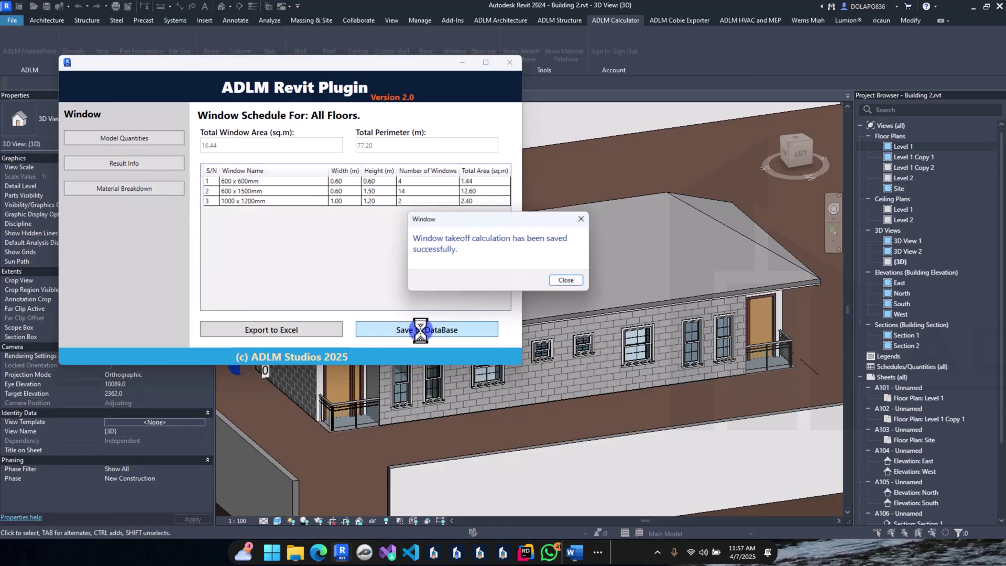
pyautogui.click(579, 279)
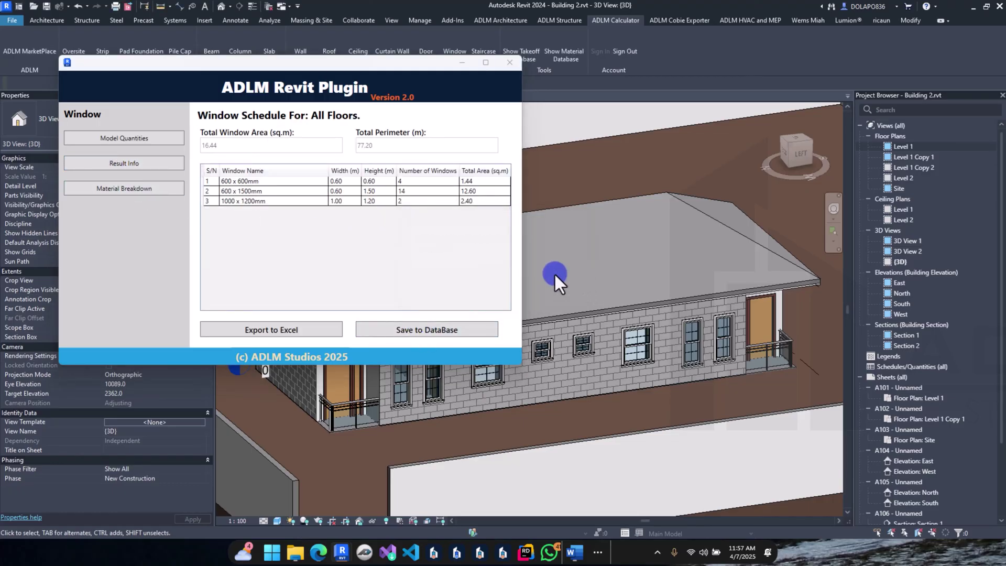
pyautogui.click(506, 65)
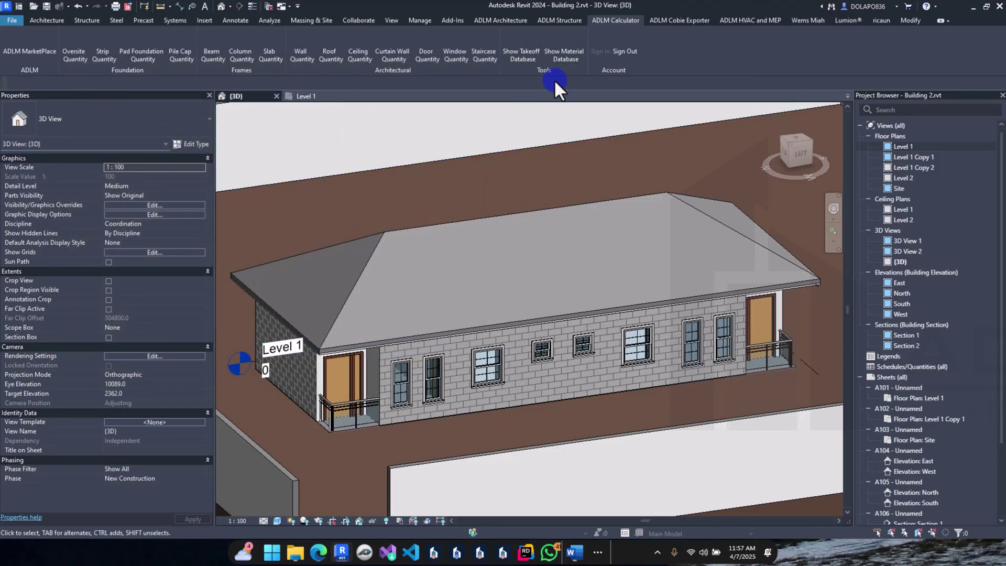
# Step: Open the saved takeoff database and scroll through the Take-Off Items
pyautogui.click(518, 56)
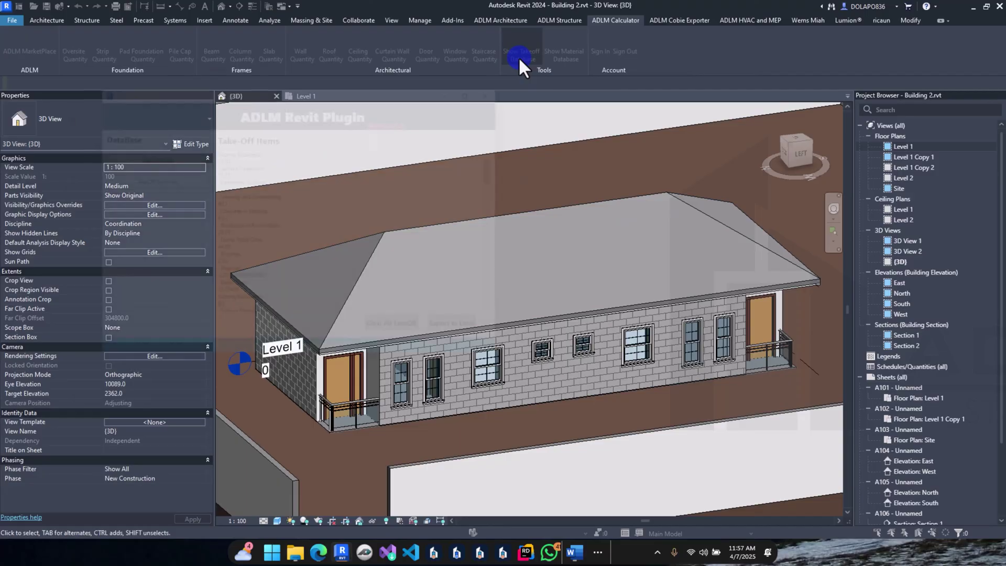
pyautogui.scroll(-20, 259, 212)
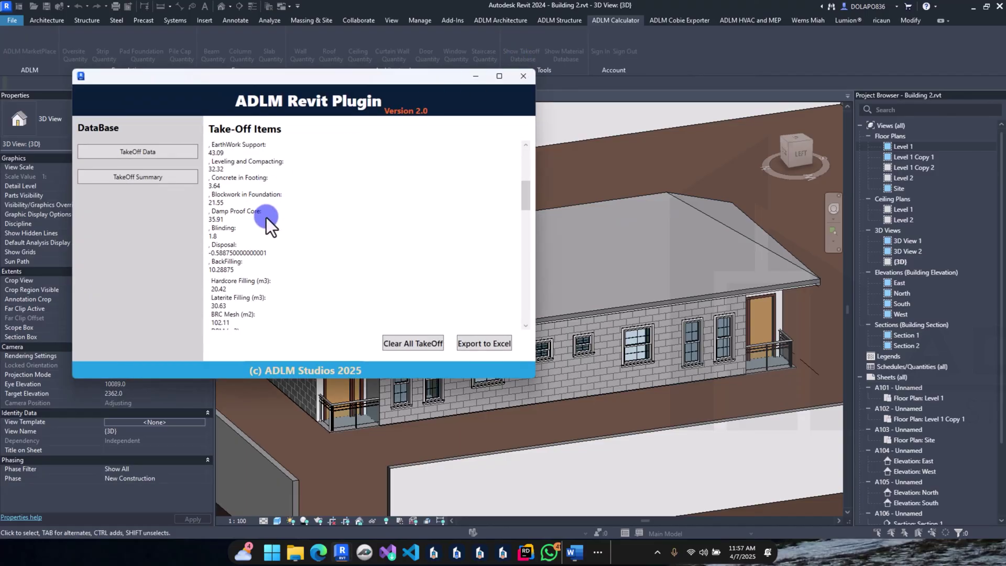
pyautogui.scroll(-15, 266, 218)
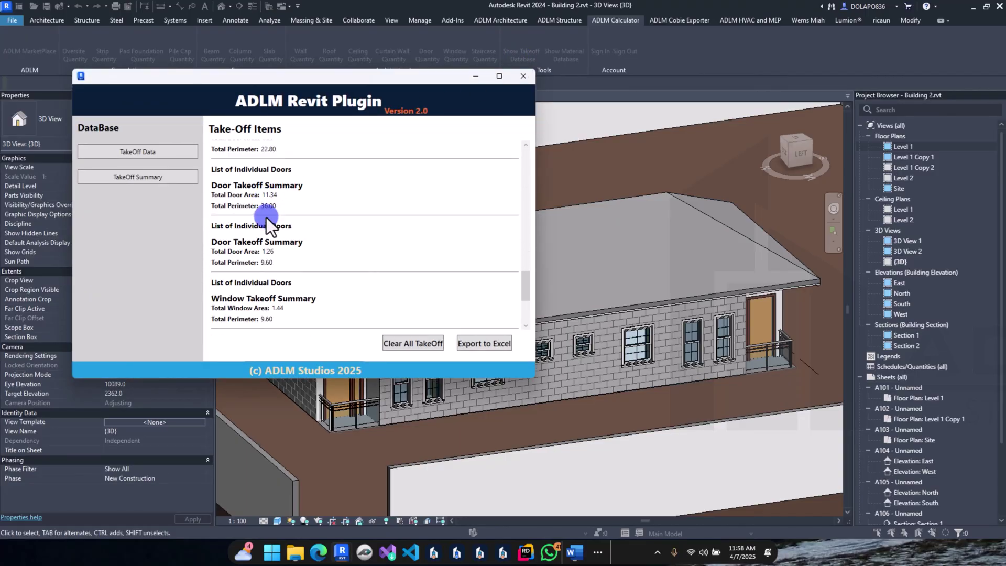
# Step: Scroll through the TakeOff Summary quantities, then return to the take-off items list
pyautogui.click(145, 180)
pyautogui.scroll(-6, 265, 171)
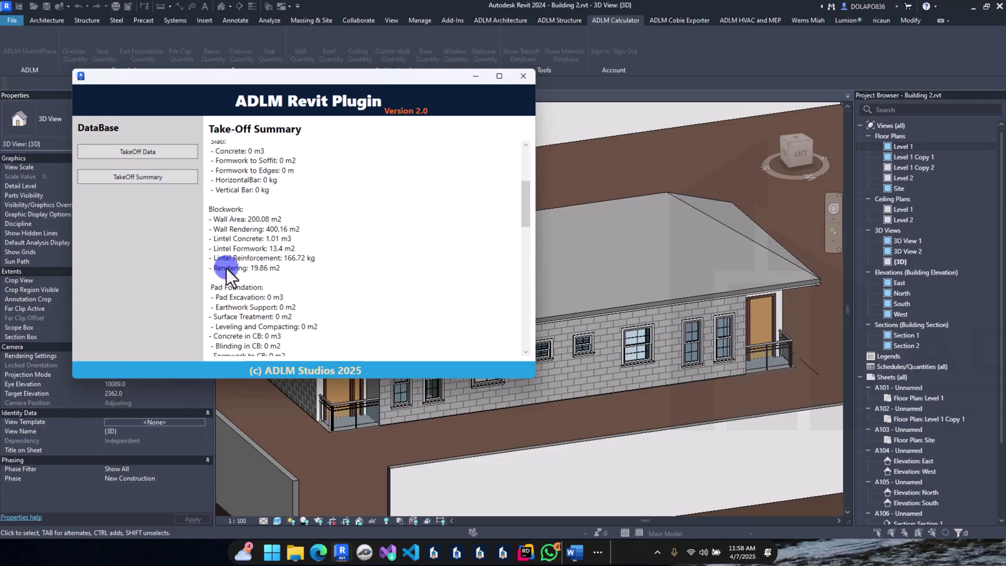
pyautogui.scroll(-3, 233, 260)
pyautogui.scroll(-9, 228, 262)
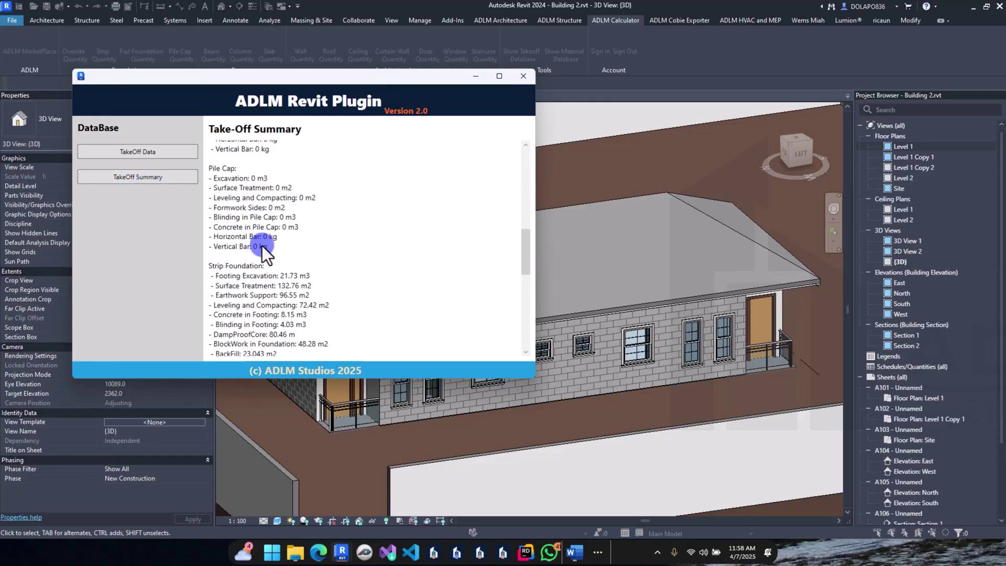
pyautogui.scroll(-2, 277, 273)
pyautogui.scroll(-3, 267, 295)
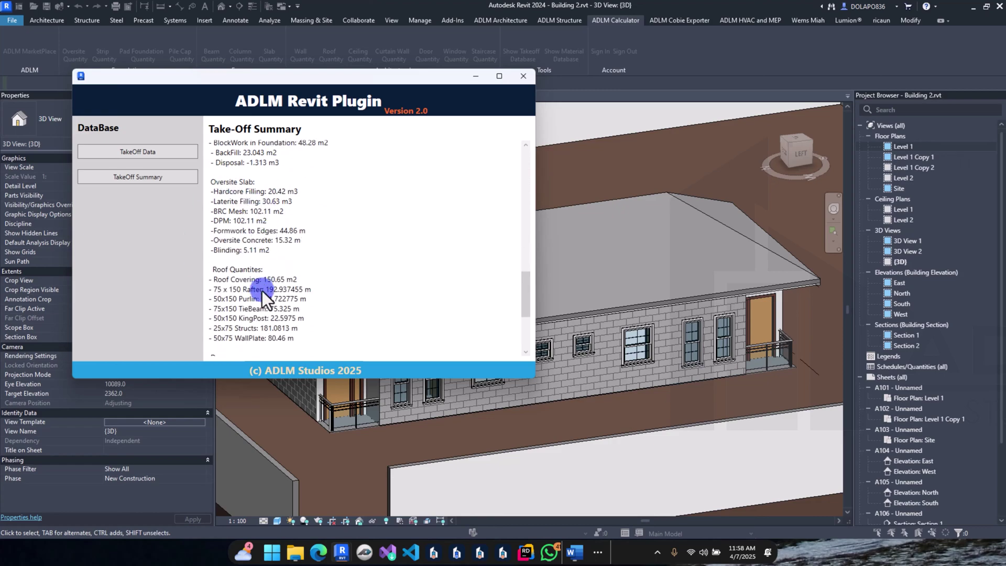
pyautogui.scroll(-6, 266, 344)
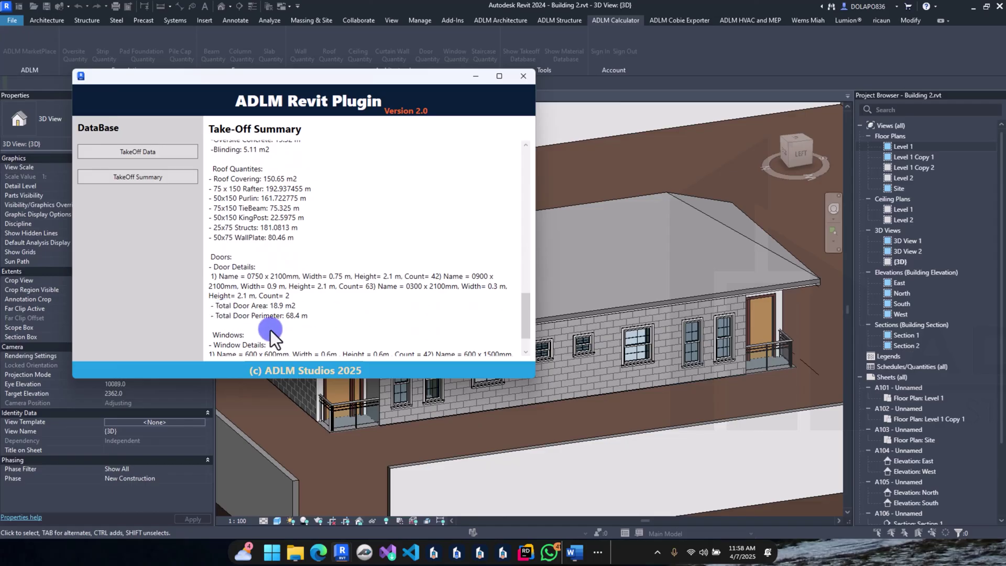
pyautogui.click(153, 152)
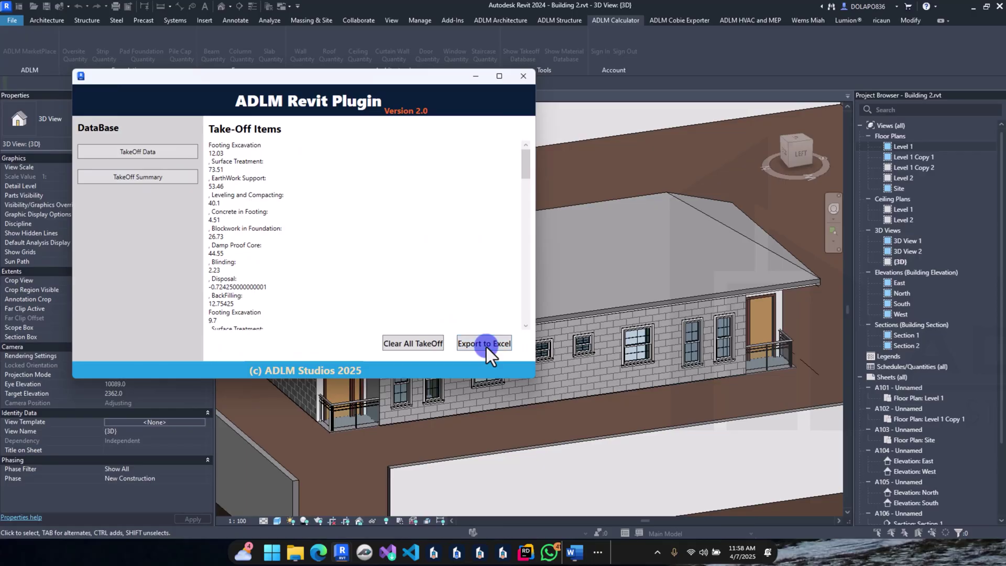
# Step: Export the takeoff items as 'Complete bungalow BOQ.csv' into the Youtube Test folder
pyautogui.click(485, 344)
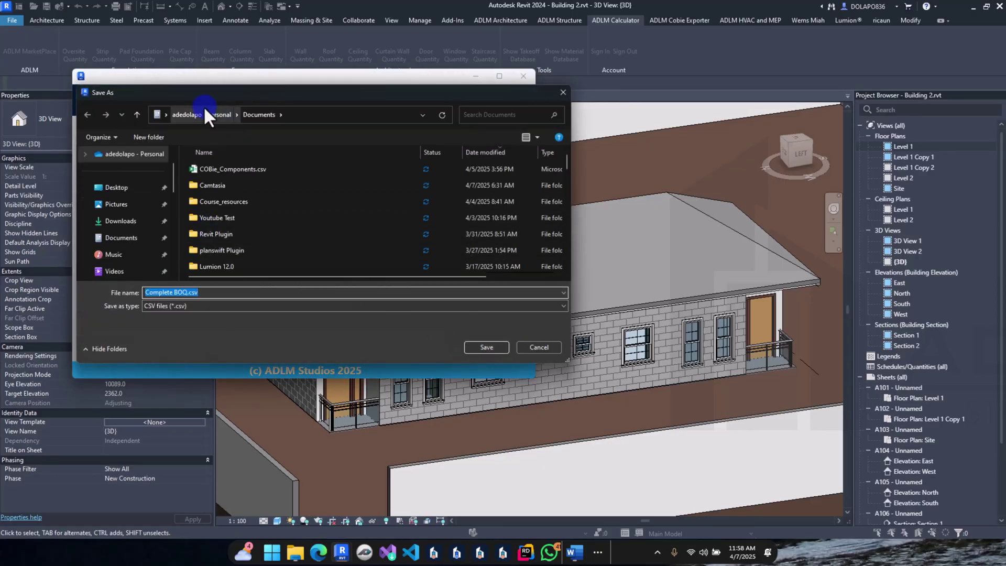
pyautogui.doubleClick(241, 216)
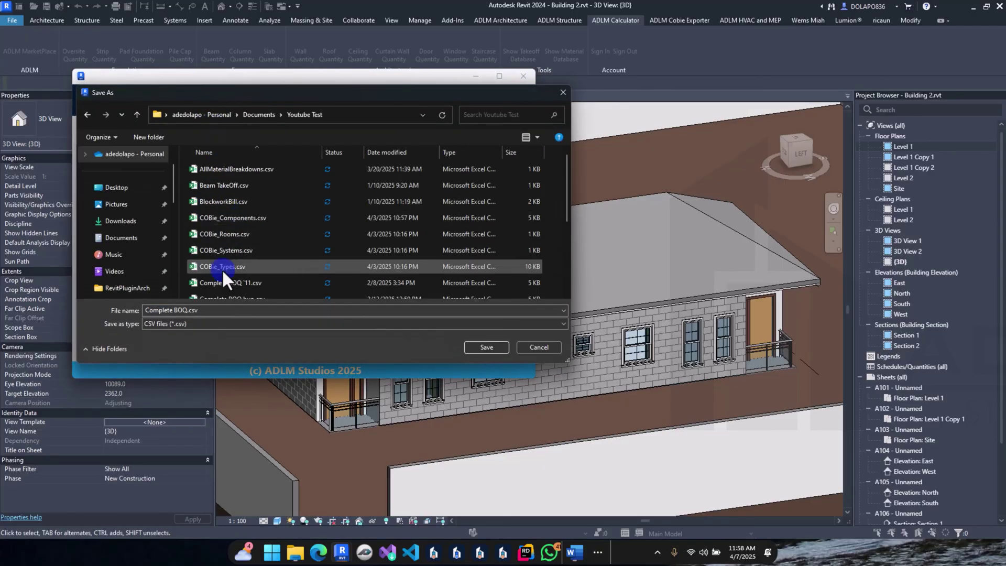
pyautogui.doubleClick(180, 310)
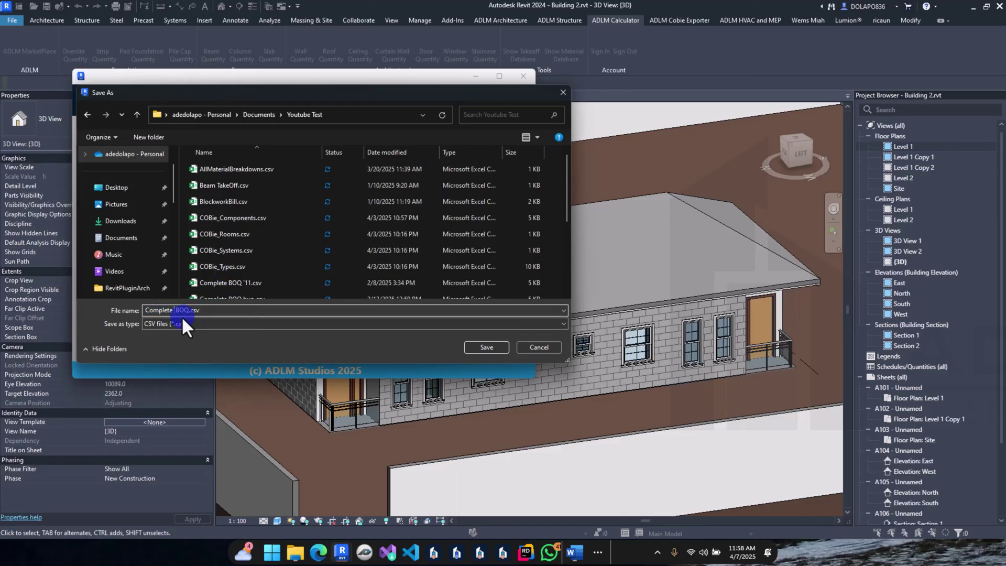
pyautogui.write('bungalow')
pyautogui.click(495, 347)
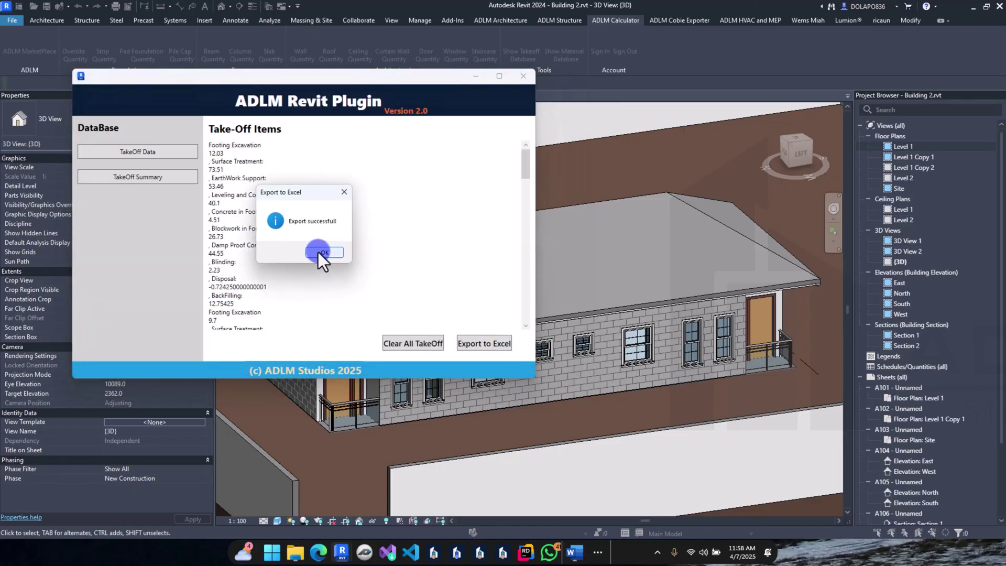
# Step: Dismiss the export confirmation, close the ADLM plugin, and open the file browser
pyautogui.click(326, 253)
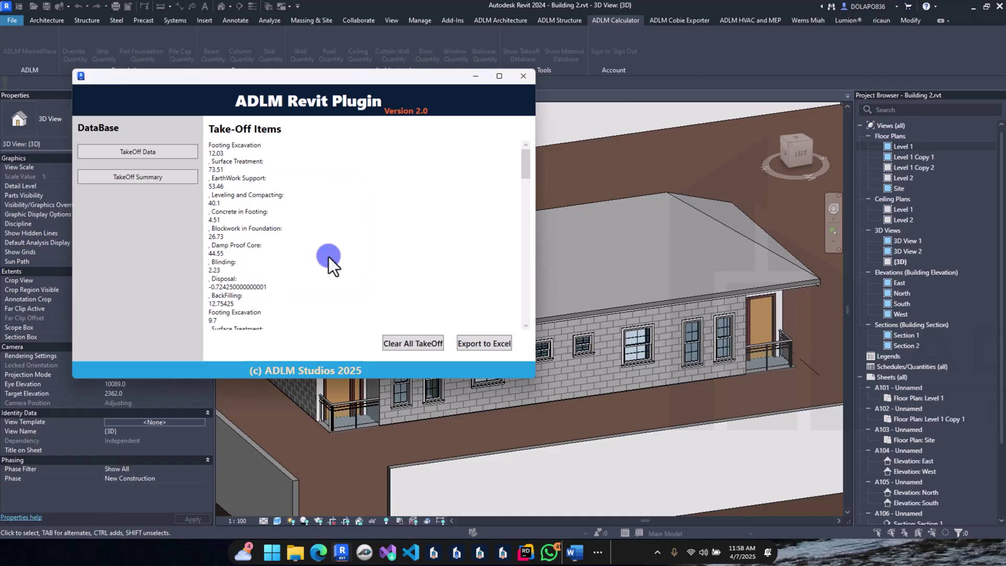
pyautogui.click(530, 81)
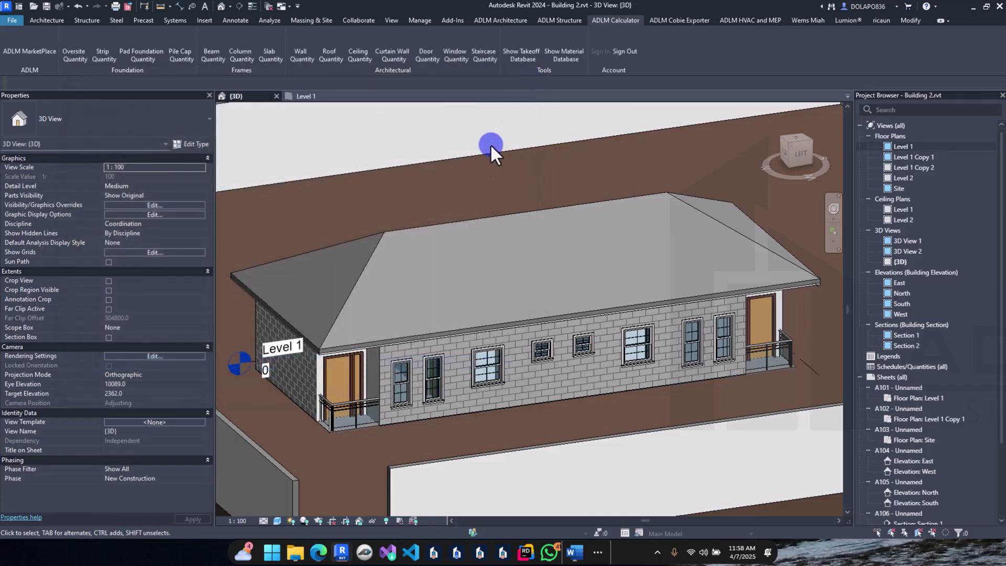
pyautogui.click(296, 553)
# Step: Open Complete bungalow BOQ.csv, widen the Description column B, and wrap its text
pyautogui.click(221, 263)
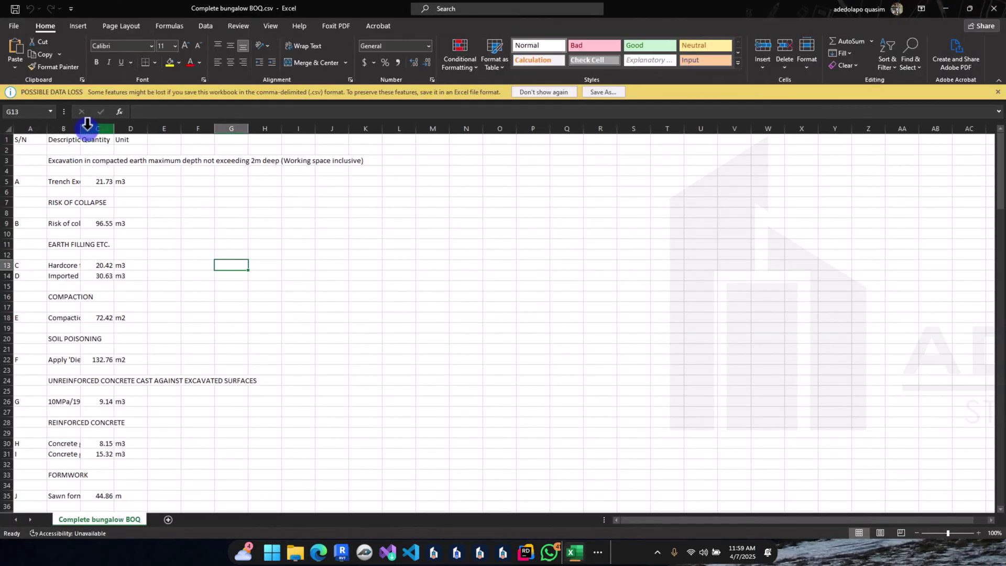
pyautogui.moveTo(81, 126); pyautogui.dragTo(229, 150)
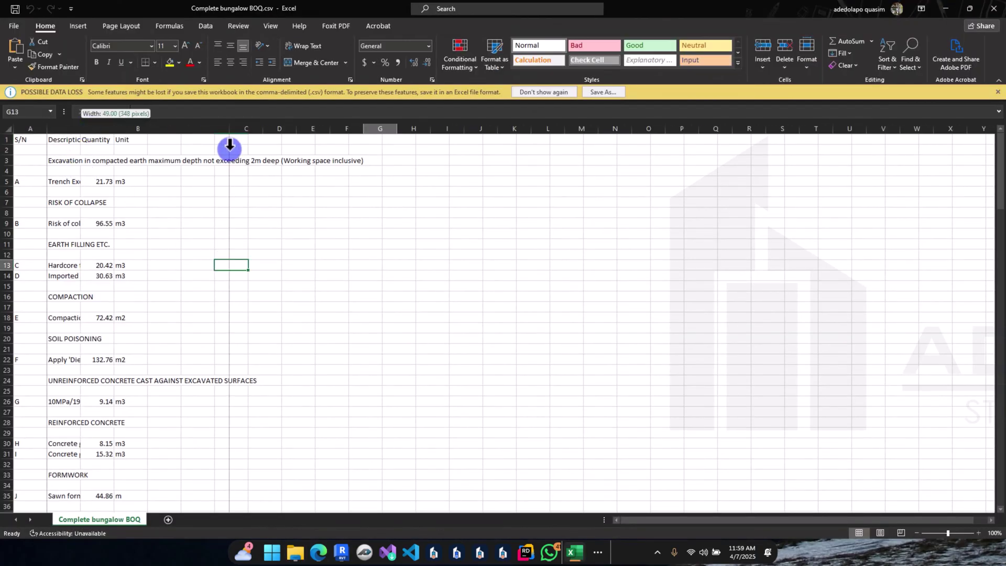
pyautogui.click(162, 128)
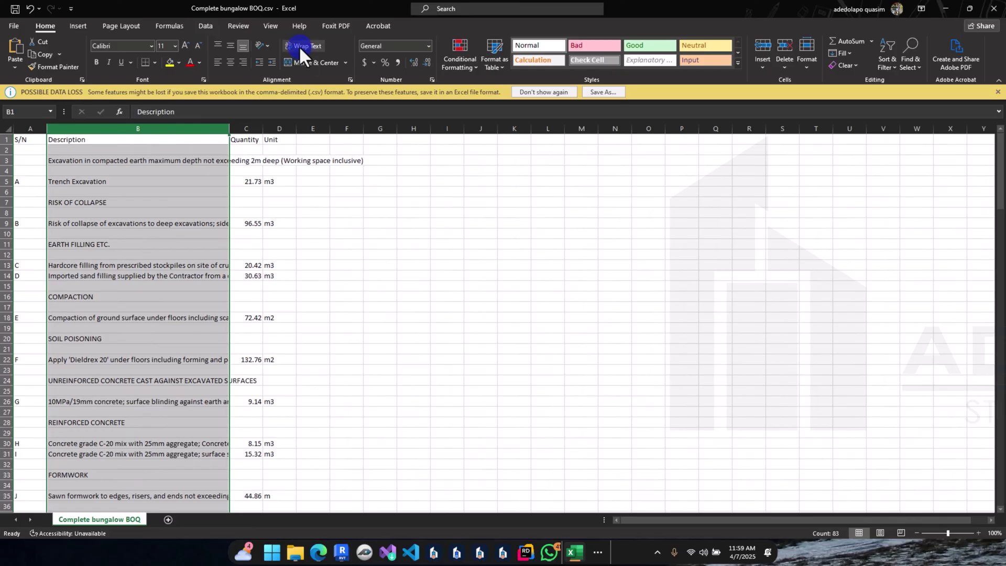
pyautogui.click(291, 45)
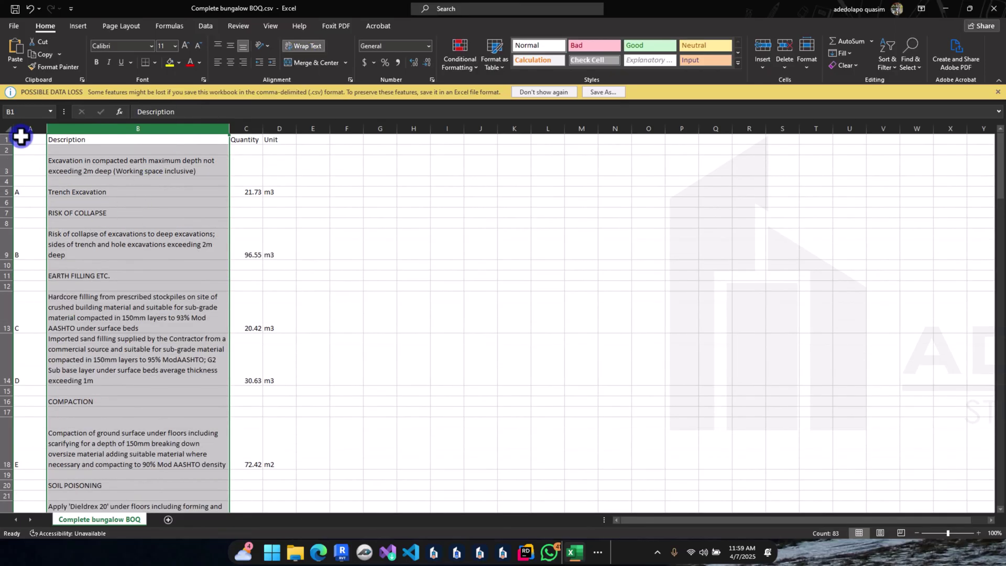
# Step: Bold the S/N, Description, Quantity, Unit header row
pyautogui.click(5, 139)
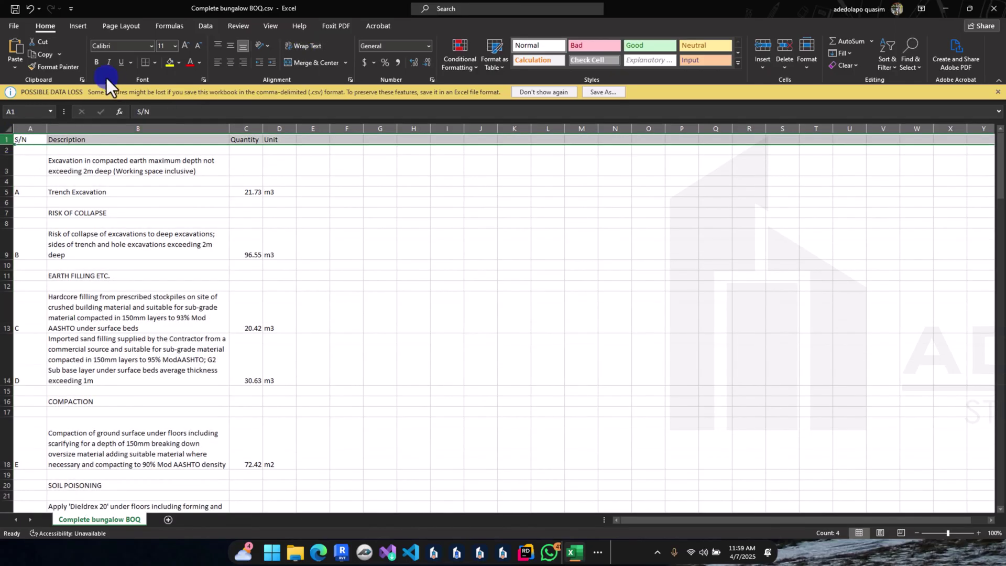
pyautogui.click(96, 62)
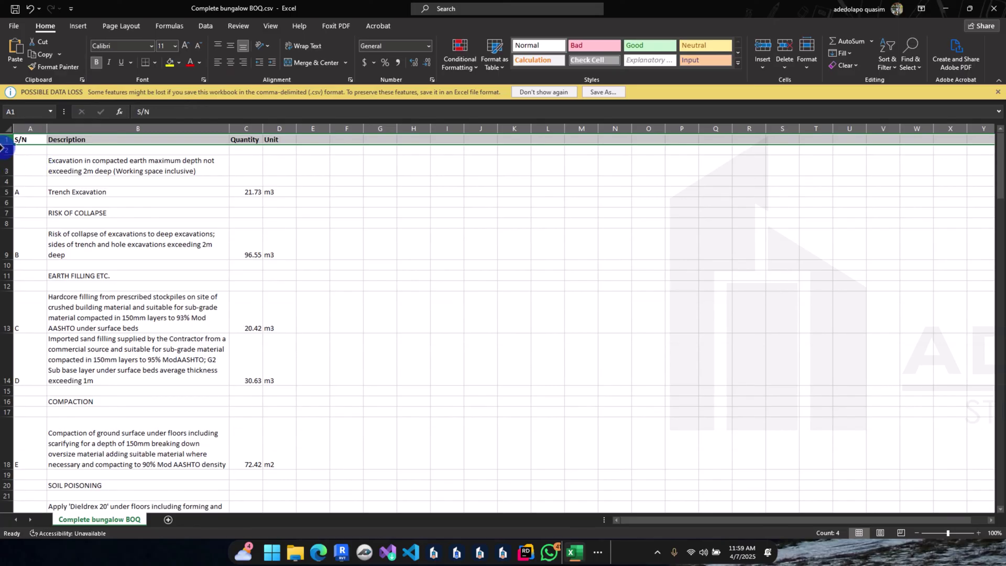
pyautogui.click(7, 127)
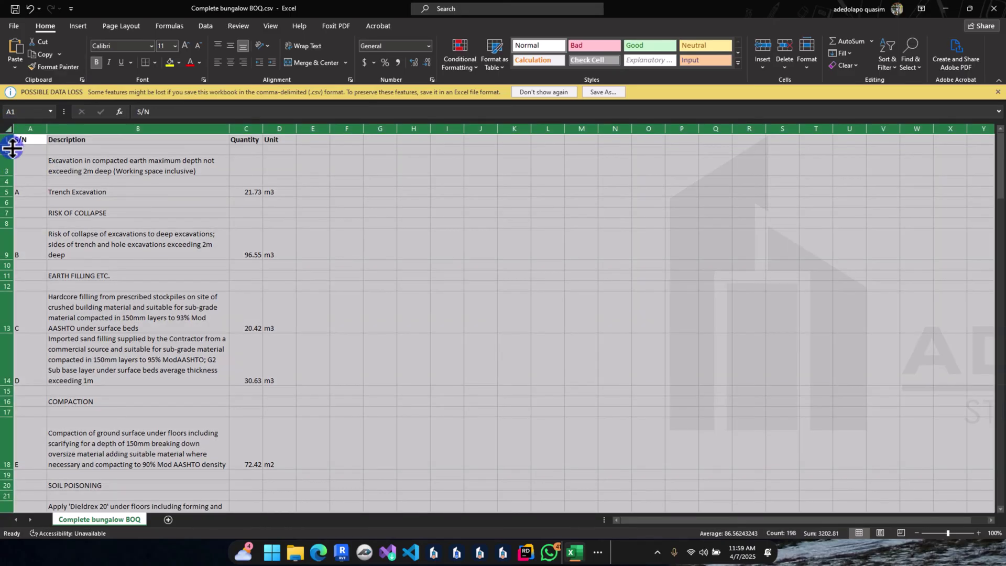
pyautogui.click(225, 243)
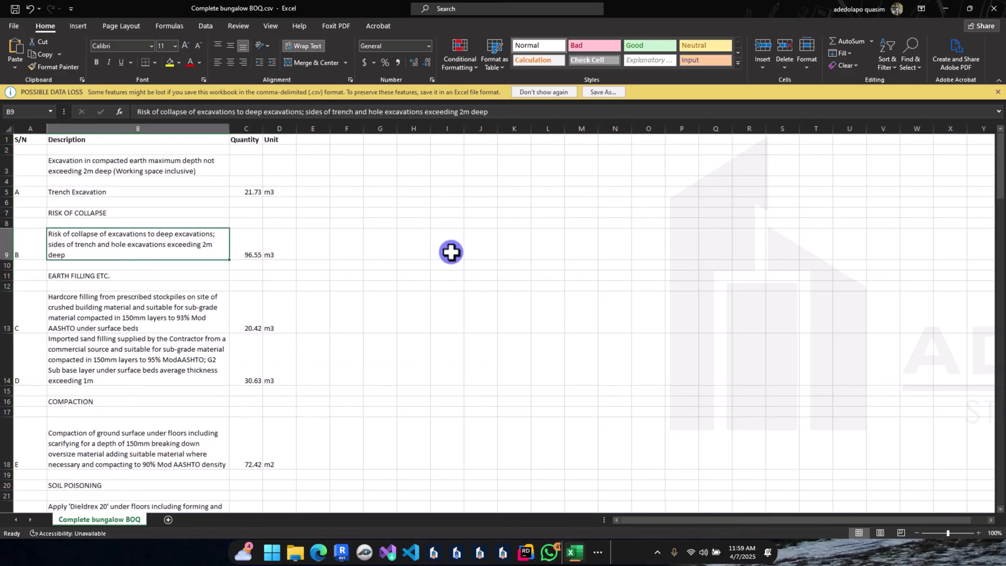
# Step: Autofit column A to its letters and centre-align it
pyautogui.scroll(-1, 42, 194)
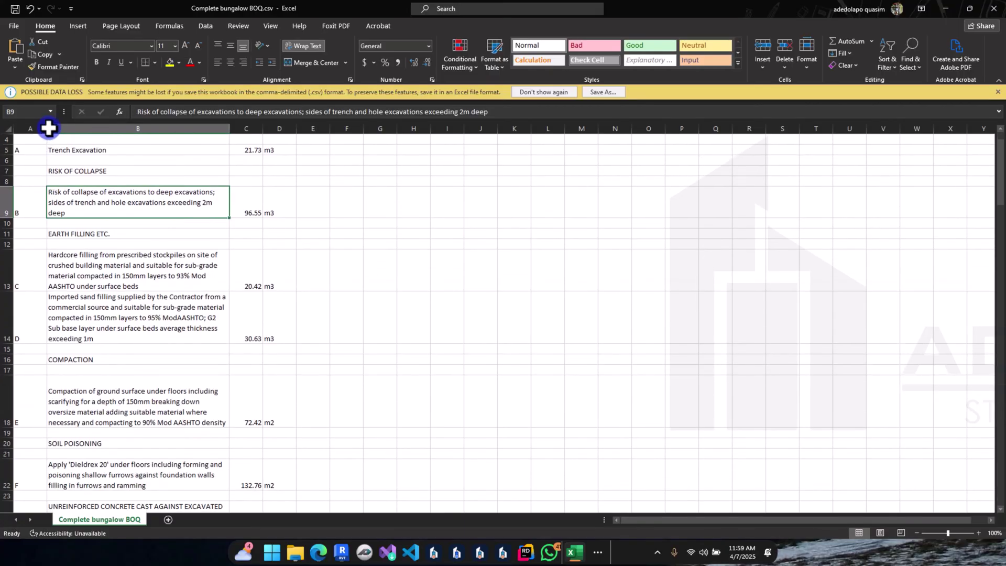
pyautogui.doubleClick(48, 127)
pyautogui.click(22, 128)
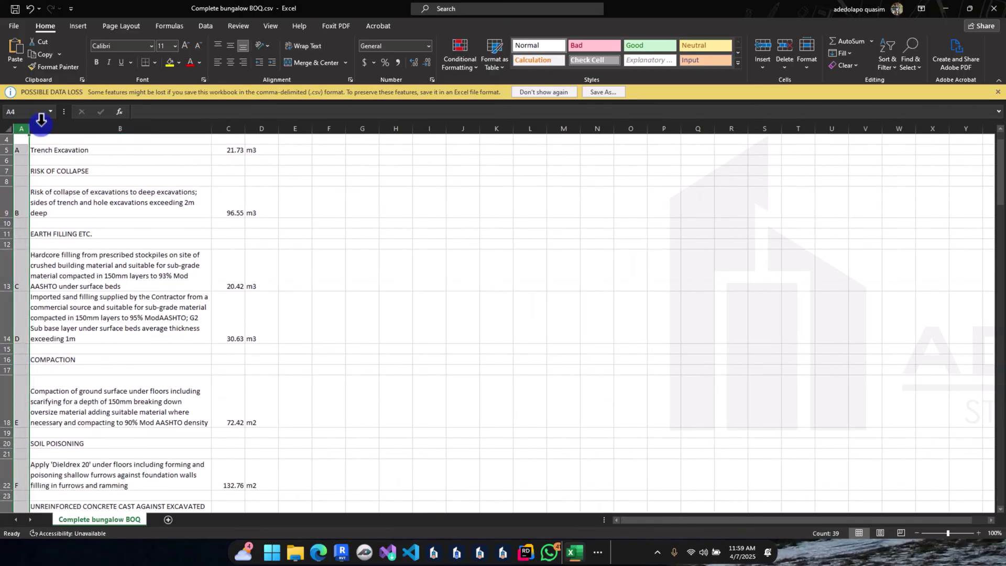
pyautogui.click(230, 62)
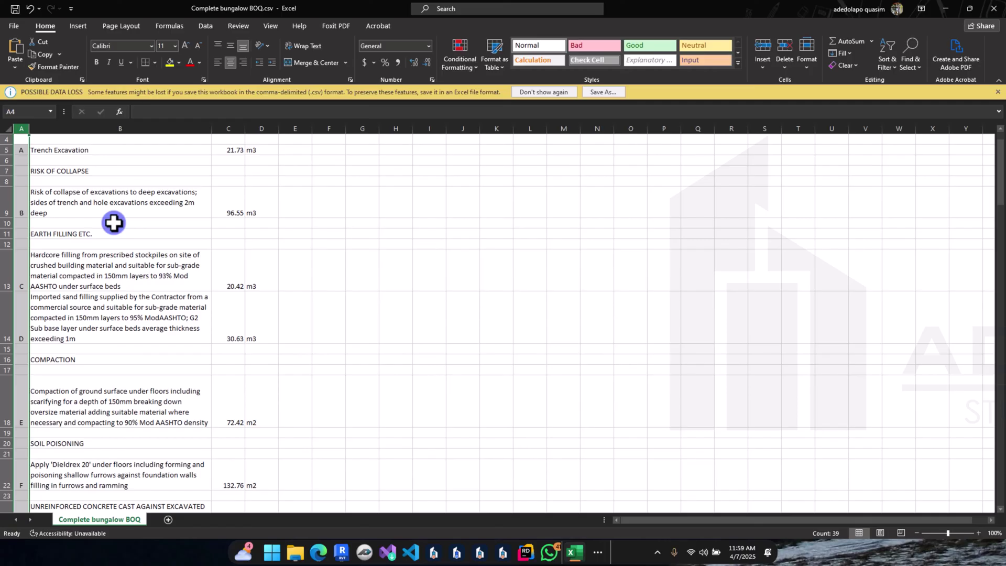
pyautogui.click(114, 222)
pyautogui.scroll(1, 113, 221)
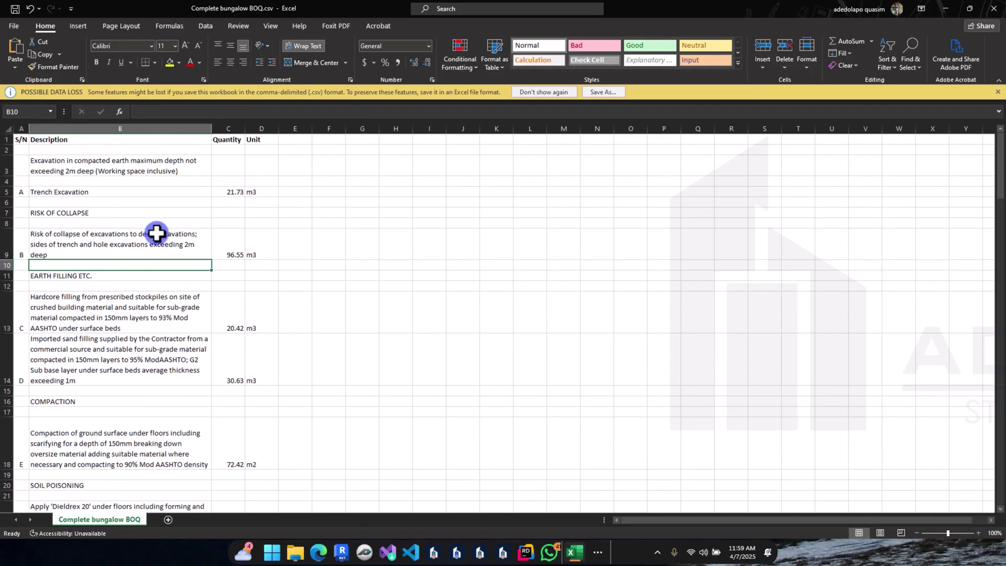
# Step: Select columns E and F, then clear the selection
pyautogui.click(285, 137)
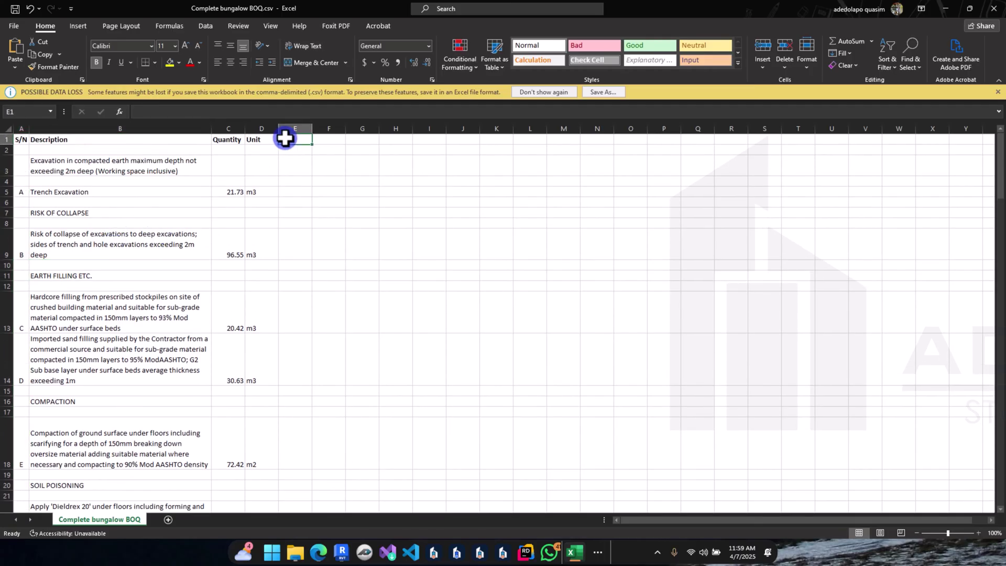
pyautogui.click(338, 139)
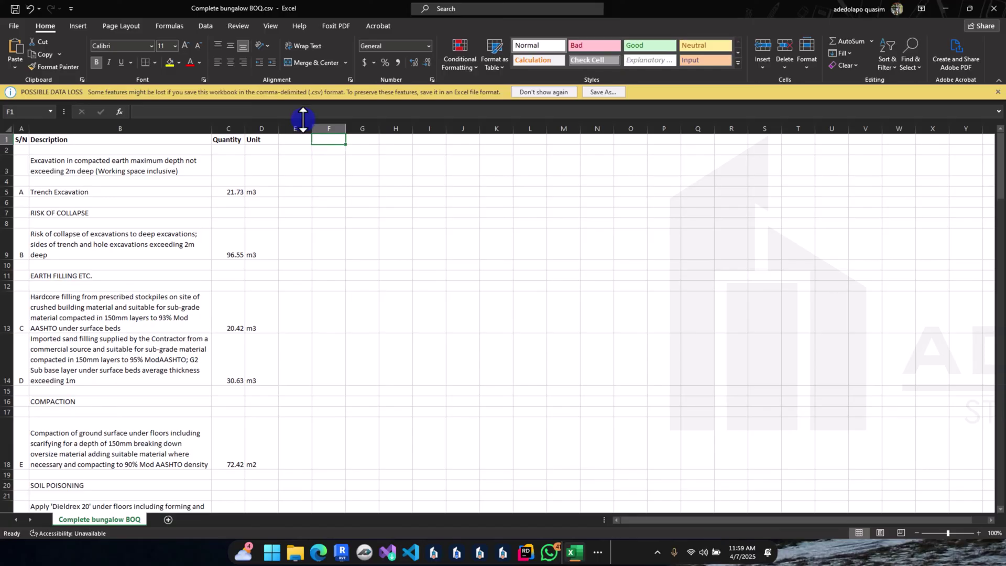
pyautogui.moveTo(293, 123); pyautogui.dragTo(327, 126)
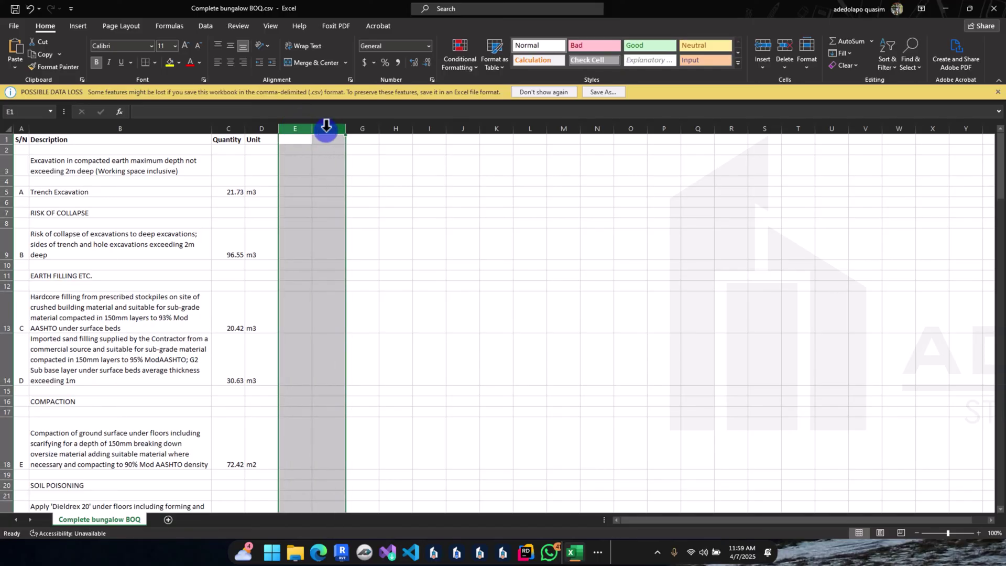
pyautogui.click(303, 163)
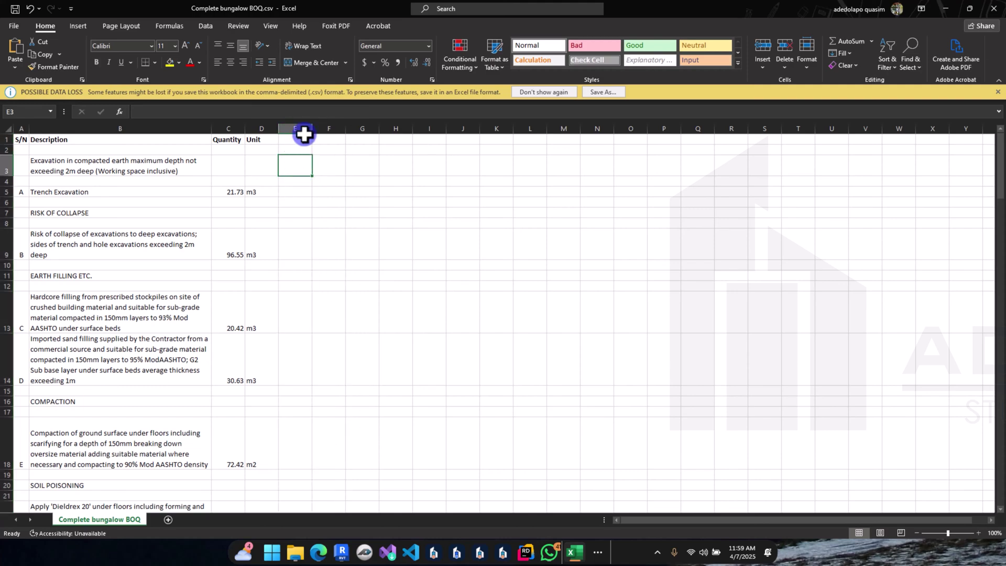
pyautogui.click(300, 126)
pyautogui.moveTo(300, 124); pyautogui.dragTo(326, 127)
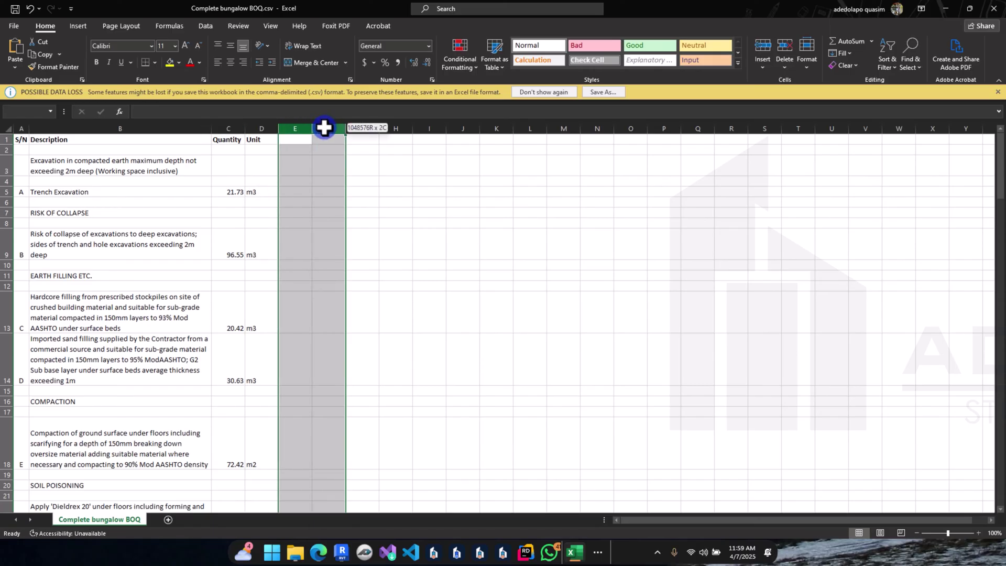
pyautogui.click(236, 191)
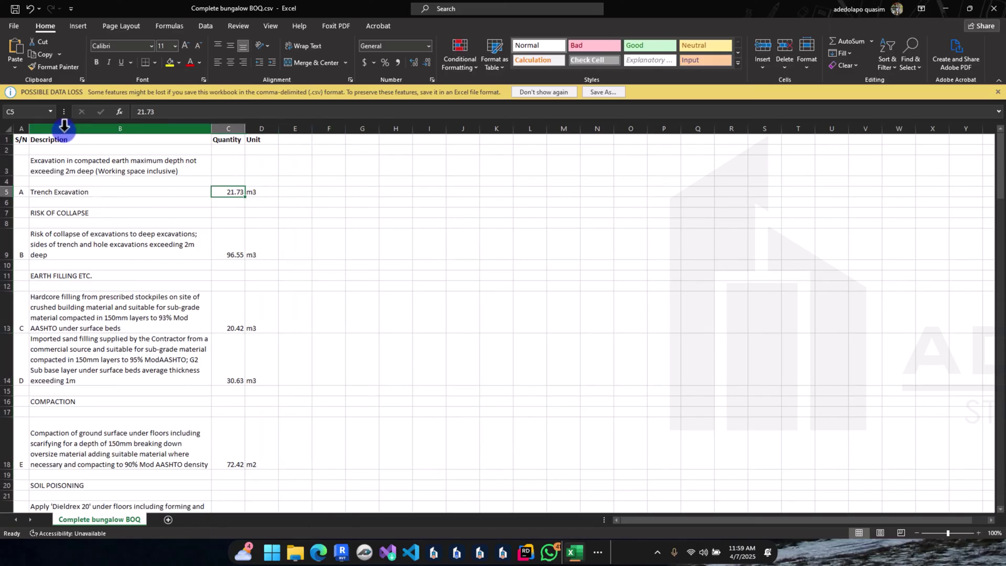
# Step: Select the unwanted rows 53 through 79 near the bottom of the sheet
pyautogui.scroll(-1, 99, 158)
pyautogui.scroll(1, 107, 166)
pyautogui.scroll(-6, 107, 166)
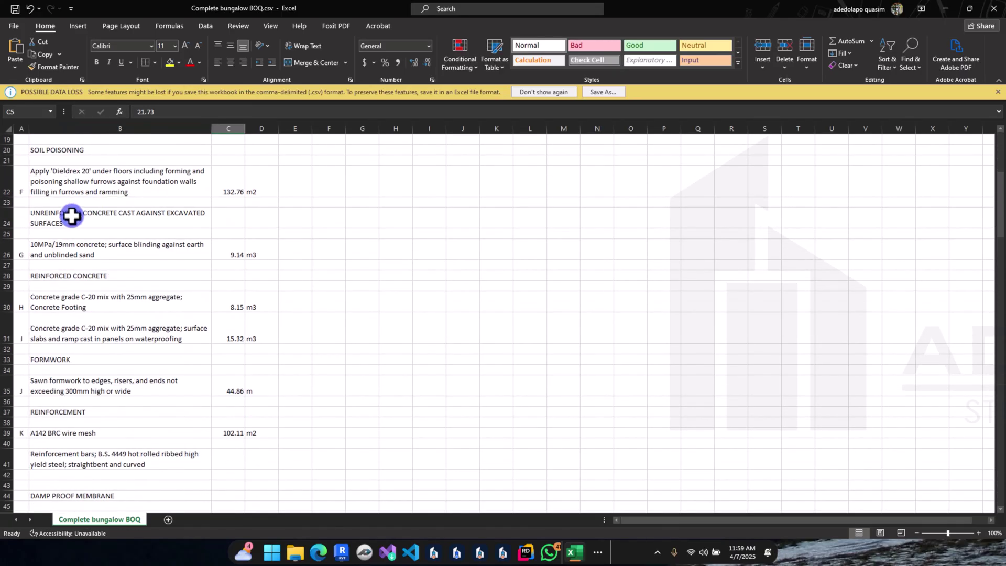
pyautogui.scroll(-2, 55, 232)
pyautogui.scroll(-5, 99, 231)
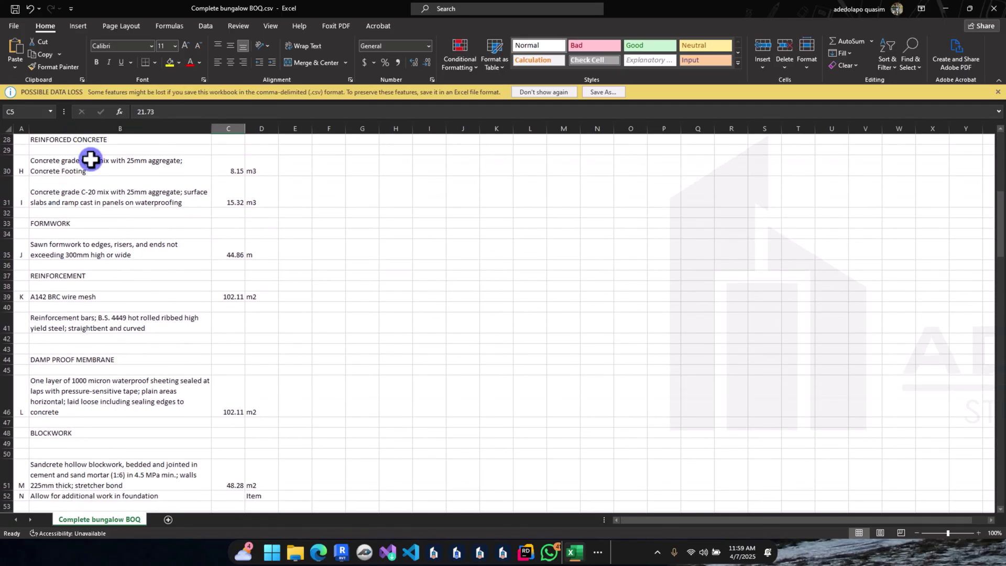
pyautogui.scroll(-3, 100, 235)
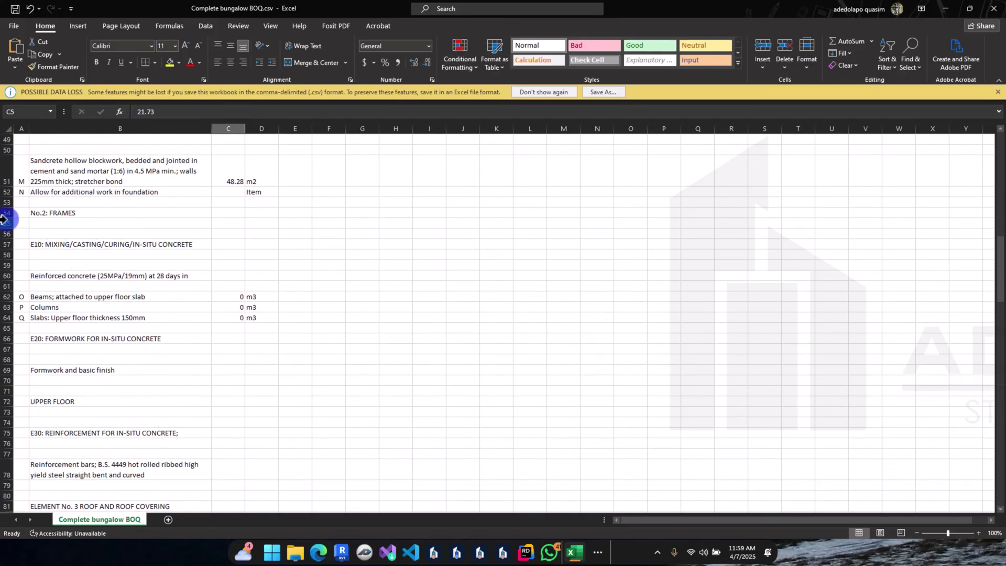
pyautogui.moveTo(10, 202); pyautogui.dragTo(16, 265)
pyautogui.moveTo(31, 333); pyautogui.dragTo(45, 466)
pyautogui.scroll(-6, 45, 533)
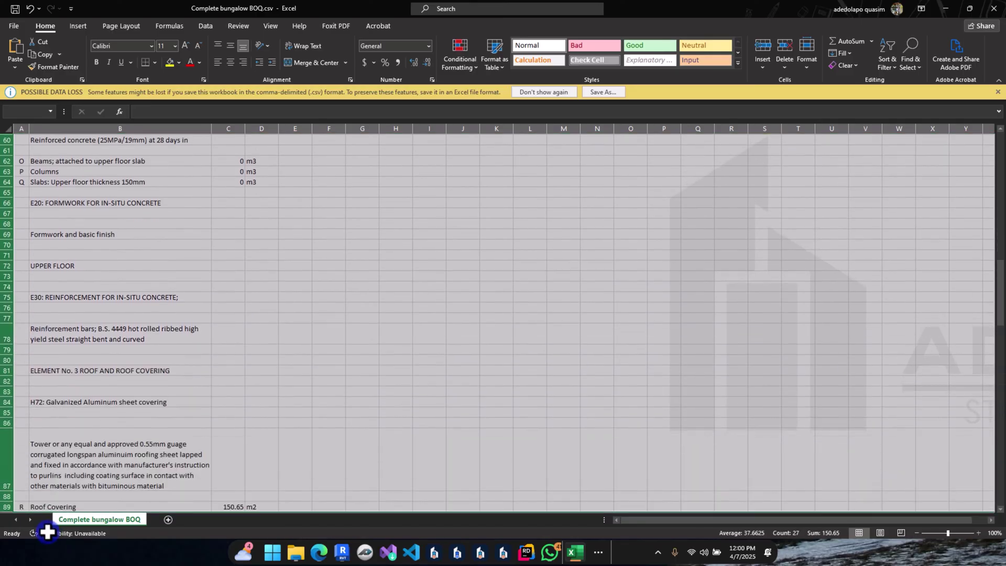
pyautogui.moveTo(65, 270); pyautogui.dragTo(16, 281)
# Step: Delete rows 53–79 and make the ELEMENT No. 3 ROOF AND ROOF COVERING heading bold
pyautogui.rightClick(16, 281)
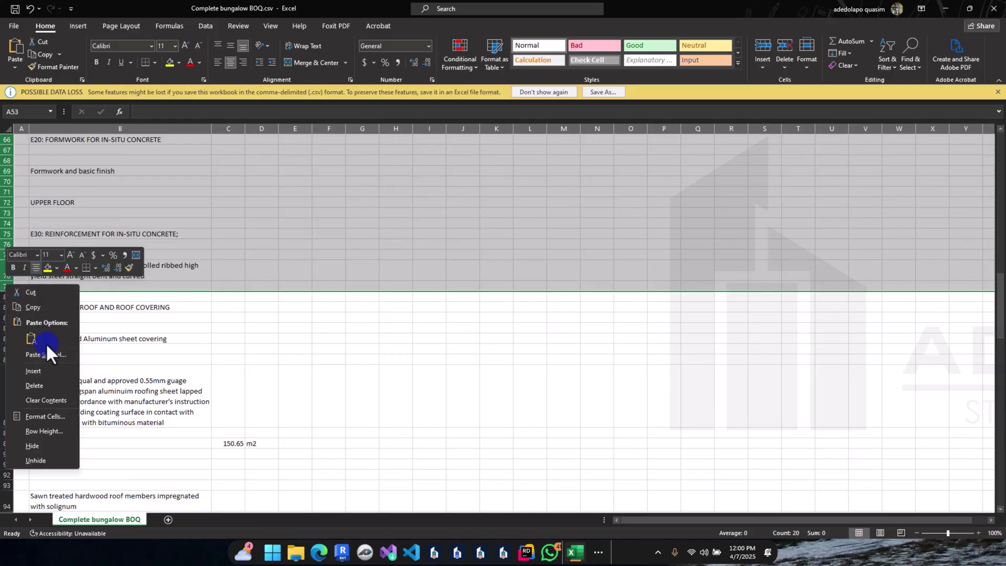
pyautogui.click(30, 385)
pyautogui.click(121, 360)
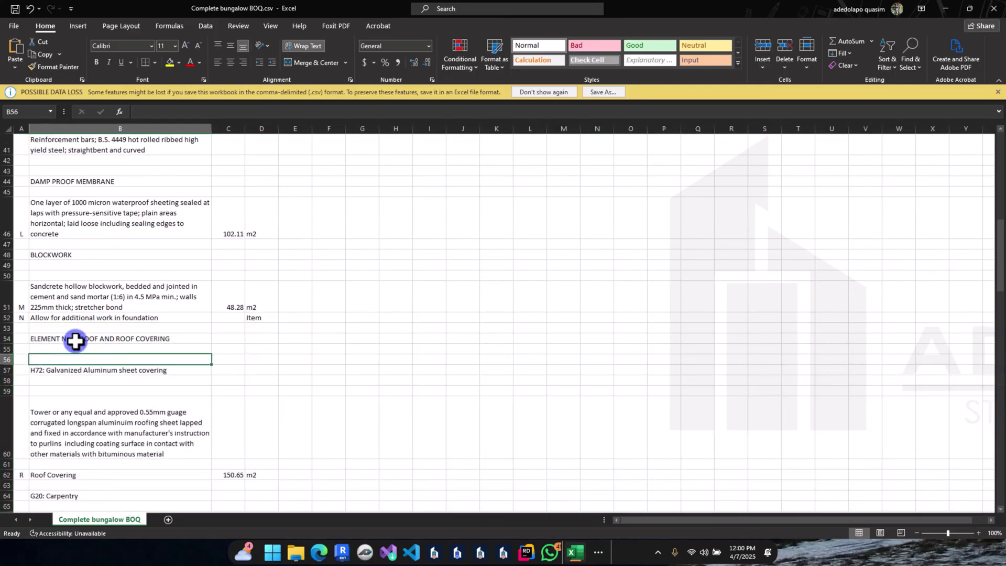
pyautogui.click(5, 339)
pyautogui.hotkey('ctrl', 'b')
# Step: Delete the blank row pairs 65–66 and 75–76
pyautogui.scroll(-3, 74, 348)
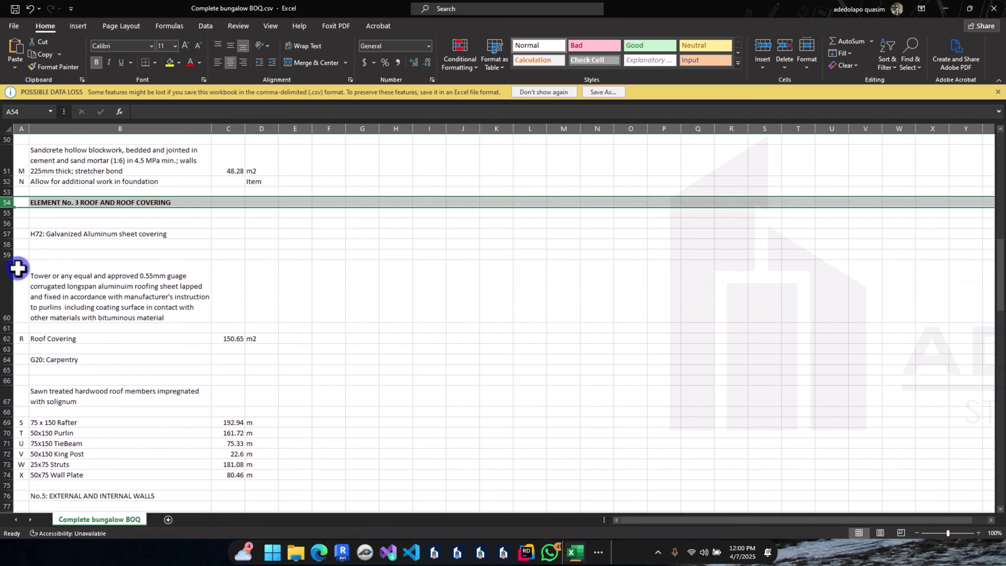
pyautogui.scroll(-1, 72, 285)
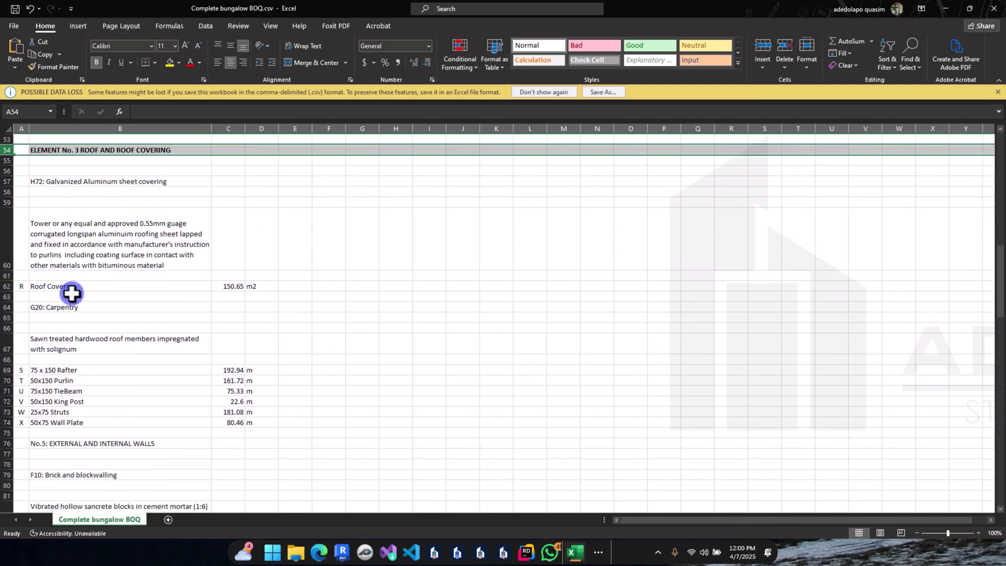
pyautogui.scroll(-1, 74, 315)
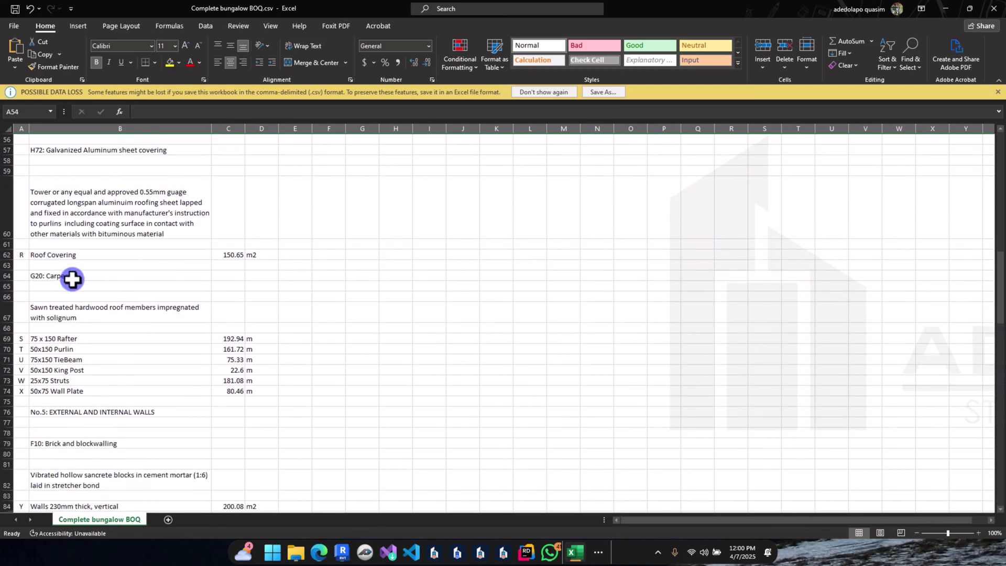
pyautogui.moveTo(4, 285); pyautogui.dragTo(9, 292)
pyautogui.rightClick(9, 291)
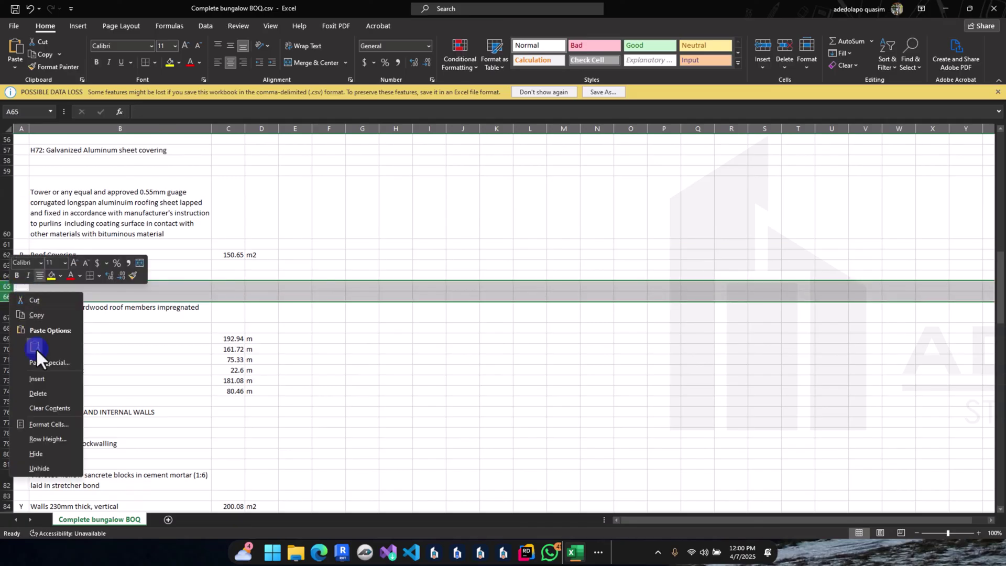
pyautogui.click(36, 394)
pyautogui.click(108, 330)
pyautogui.scroll(-2, 105, 341)
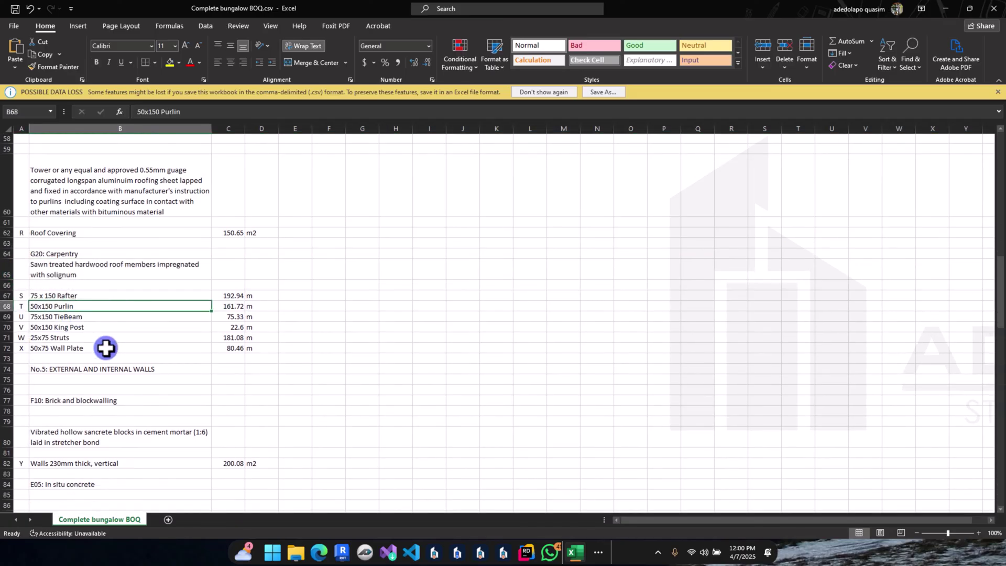
pyautogui.scroll(-1, 52, 373)
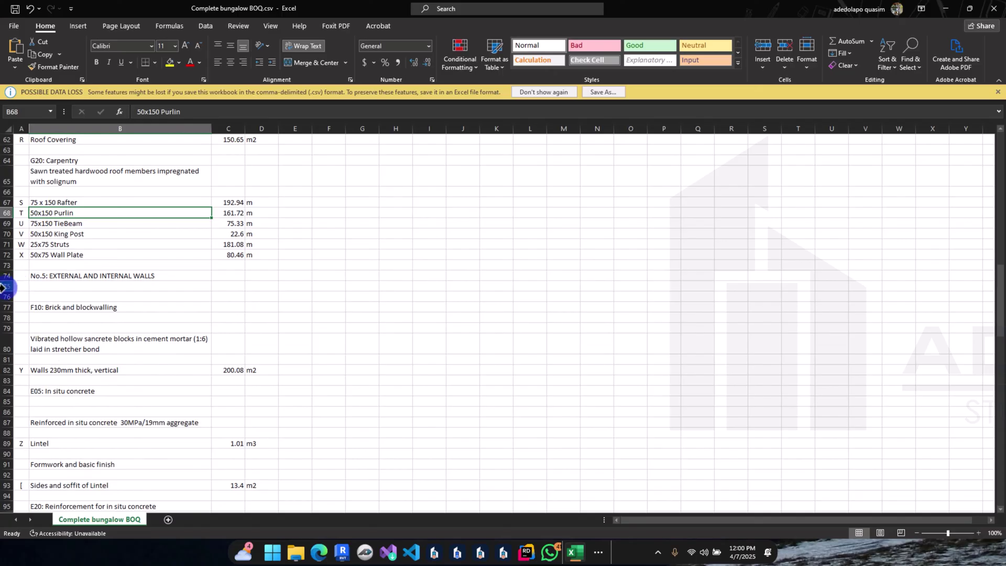
pyautogui.moveTo(2, 287); pyautogui.dragTo(6, 298)
pyautogui.rightClick(6, 297)
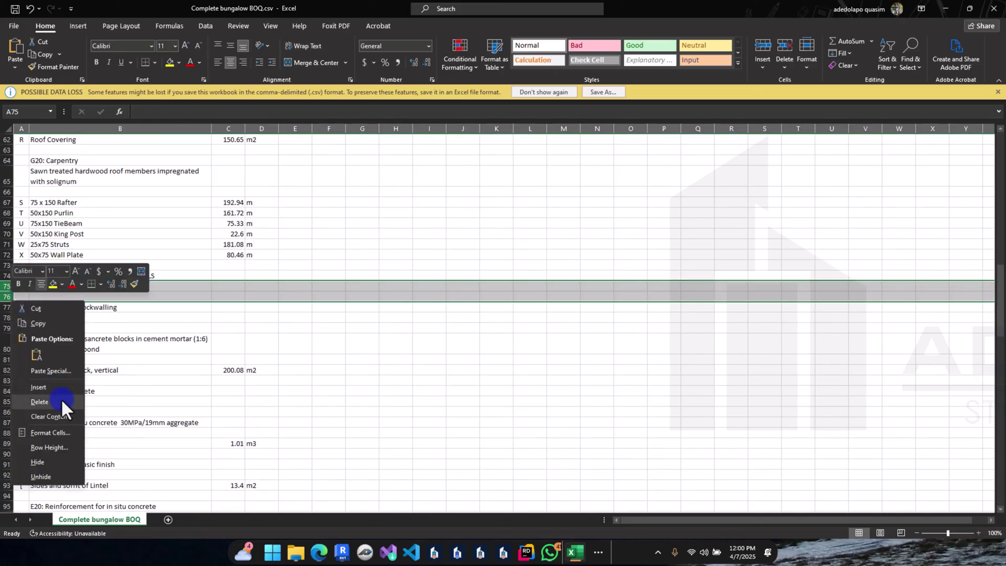
pyautogui.click(40, 402)
# Step: Delete the empty row pairs 83–84 and 92–93
pyautogui.scroll(-2, 74, 345)
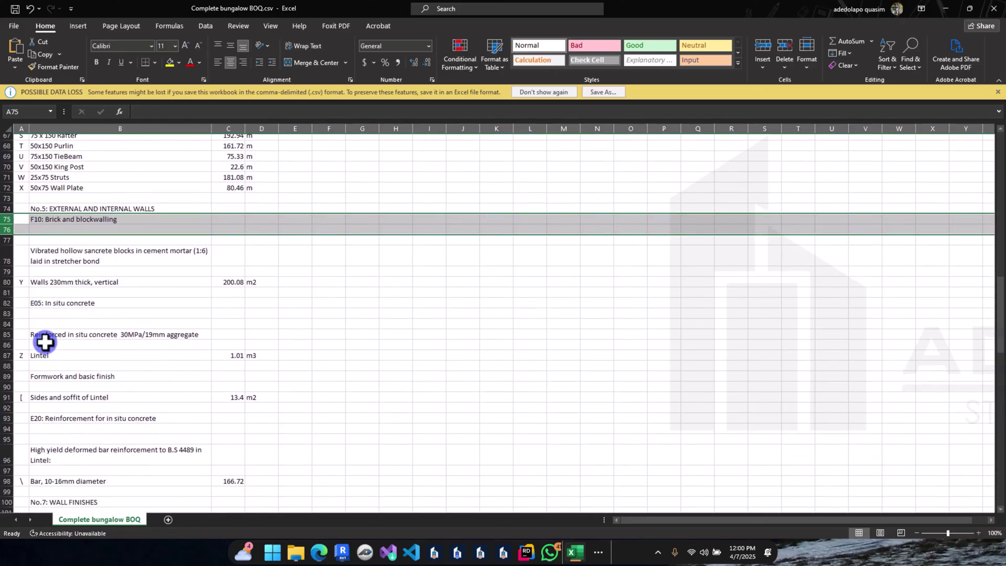
pyautogui.scroll(-2, 45, 341)
pyautogui.moveTo(6, 286); pyautogui.dragTo(6, 276)
pyautogui.rightClick(9, 282)
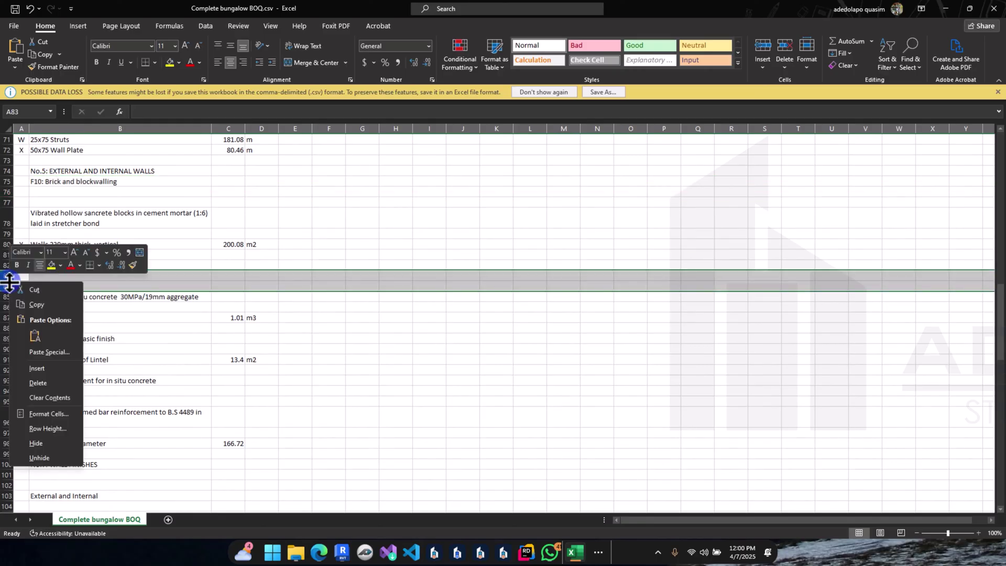
pyautogui.click(38, 383)
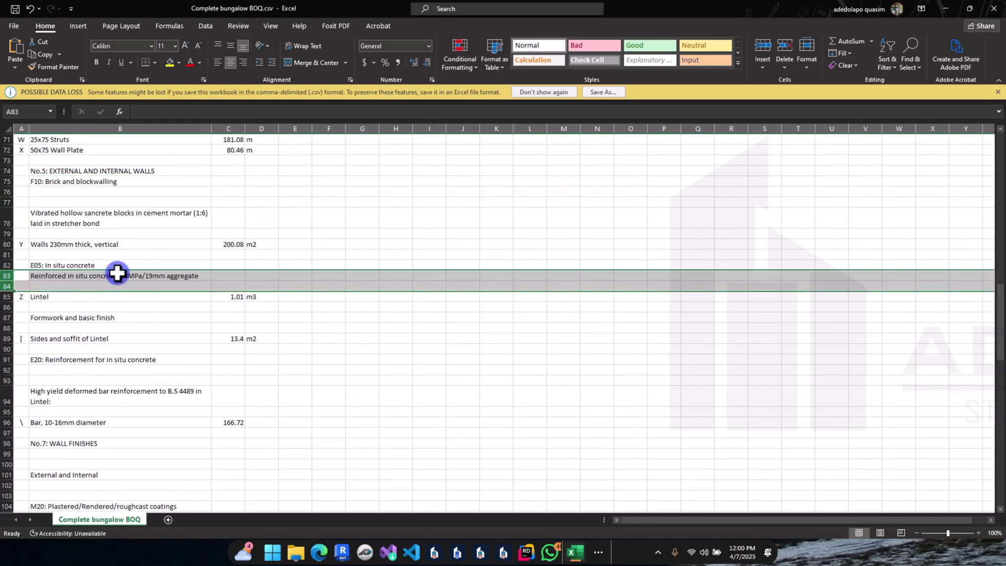
pyautogui.scroll(-1, 117, 273)
pyautogui.scroll(-2, 32, 278)
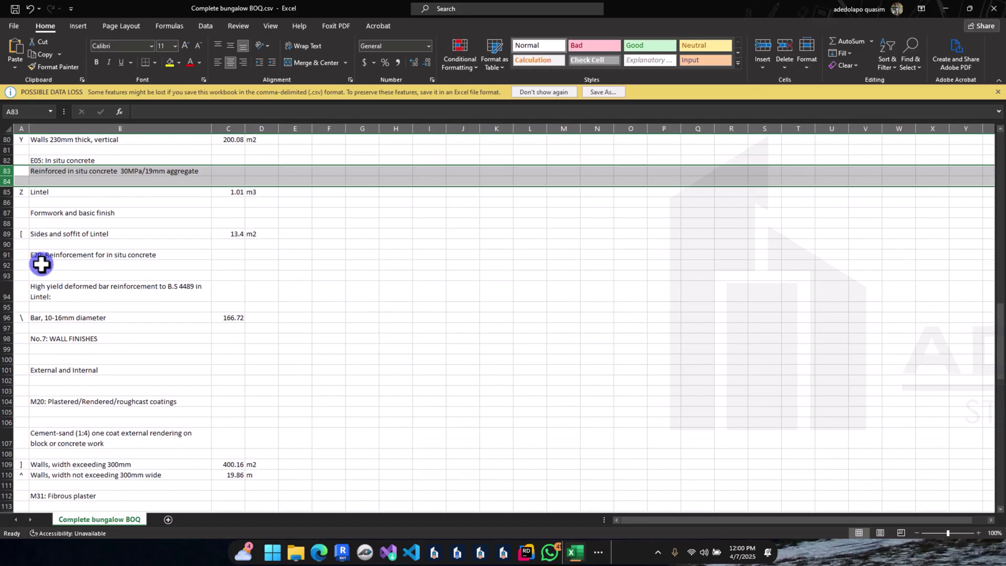
pyautogui.click(9, 268)
pyautogui.moveTo(9, 270); pyautogui.dragTo(10, 271)
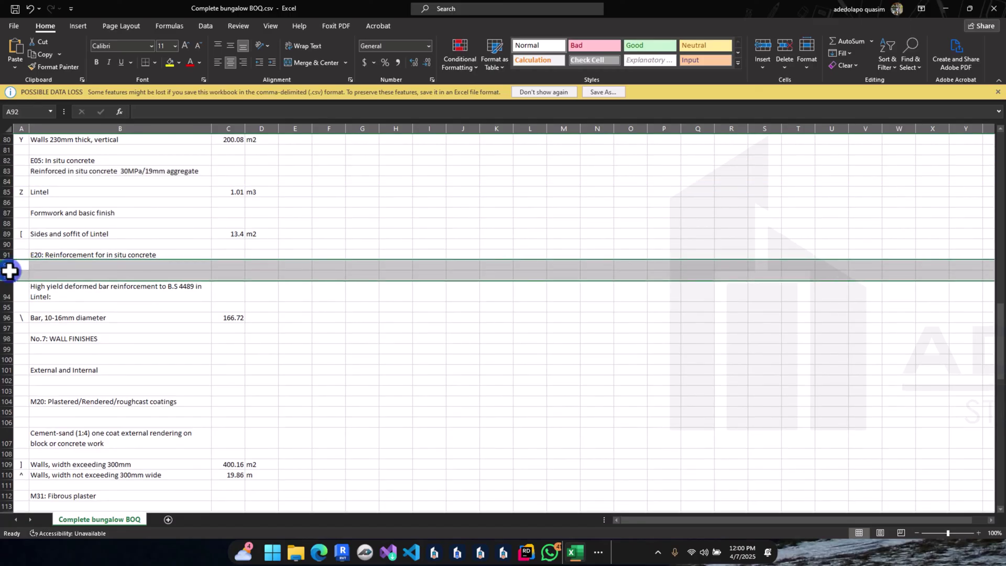
pyautogui.rightClick(9, 270)
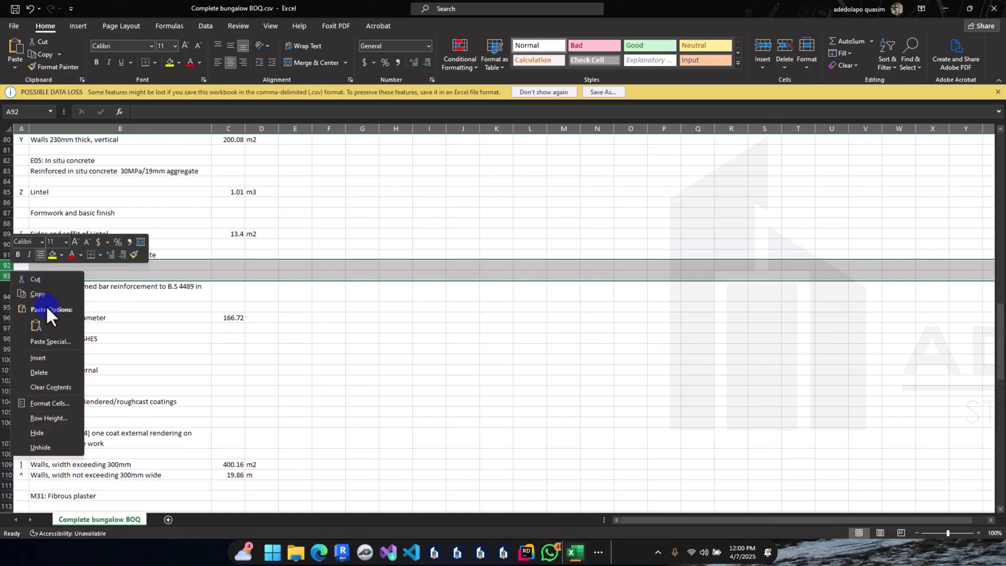
pyautogui.click(63, 372)
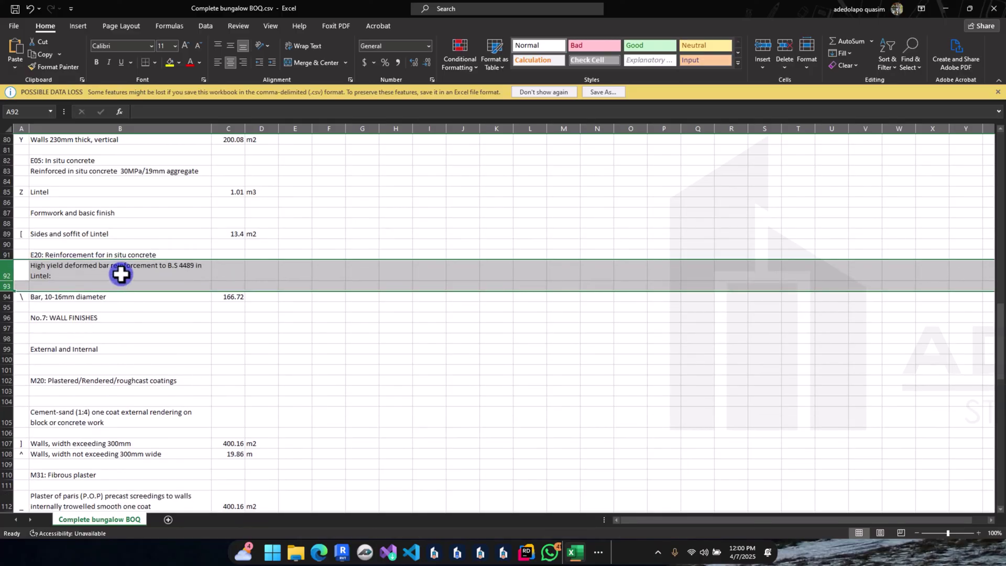
# Step: Remove the remaining empty rows 97–99
pyautogui.scroll(-1, 66, 300)
pyautogui.scroll(-1, 66, 300)
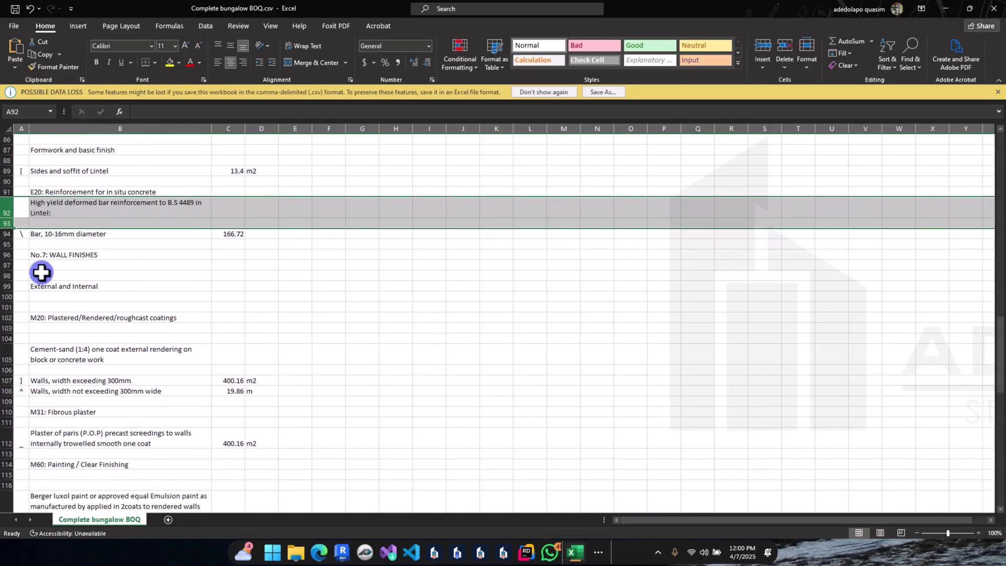
pyautogui.click(4, 265)
pyautogui.moveTo(4, 265); pyautogui.dragTo(6, 275)
pyautogui.rightClick(12, 275)
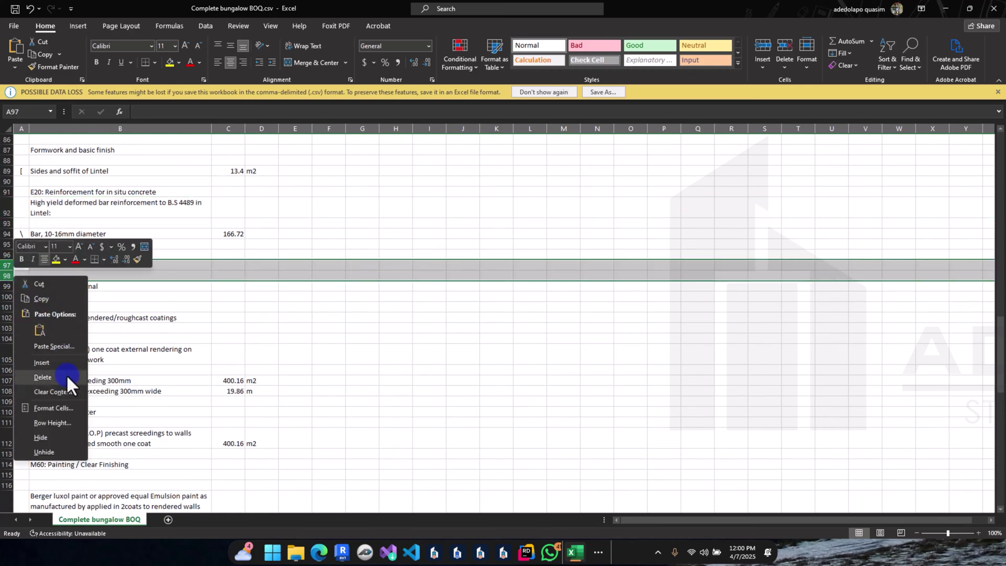
pyautogui.click(66, 374)
pyautogui.moveTo(16, 278); pyautogui.dragTo(8, 284)
pyautogui.rightClick(9, 283)
pyautogui.click(58, 388)
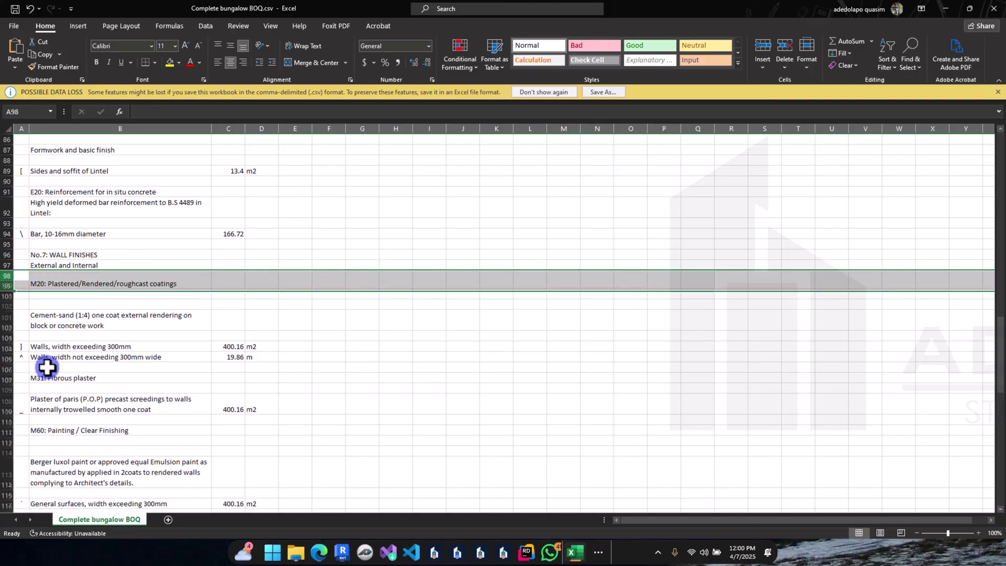
pyautogui.click(3, 287)
pyautogui.rightClick(3, 286)
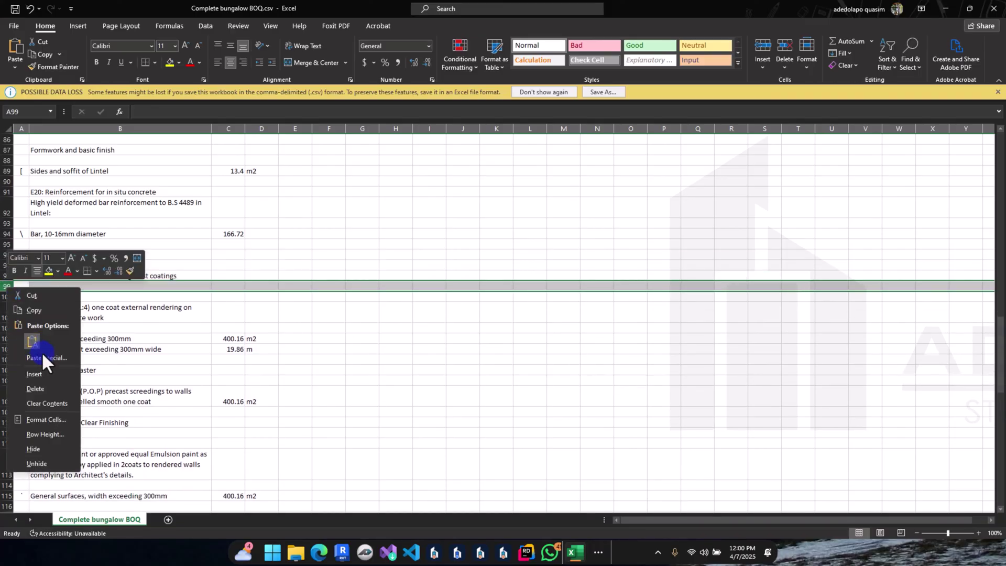
pyautogui.click(54, 386)
# Step: Delete empty rows 123–124 in the windows section, then scroll back up the sheet
pyautogui.scroll(-1, 74, 358)
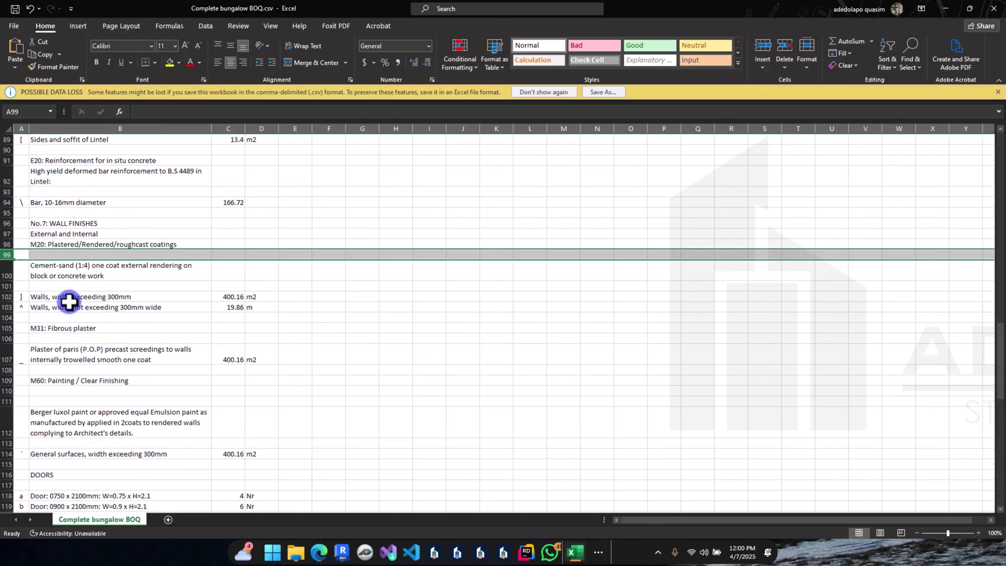
pyautogui.scroll(-2, 68, 306)
pyautogui.scroll(-1, 69, 309)
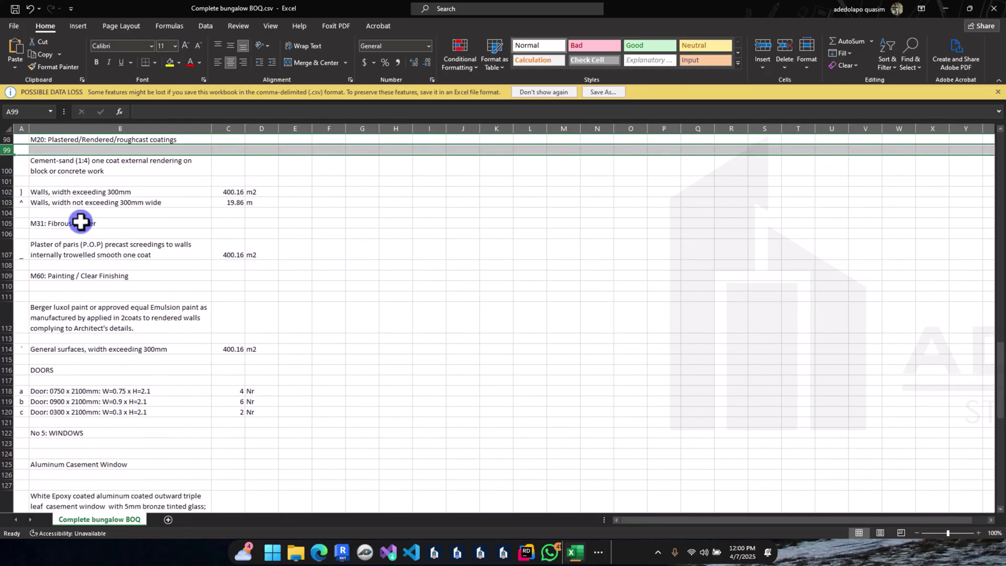
pyautogui.scroll(-2, 100, 341)
pyautogui.scroll(-1, 61, 359)
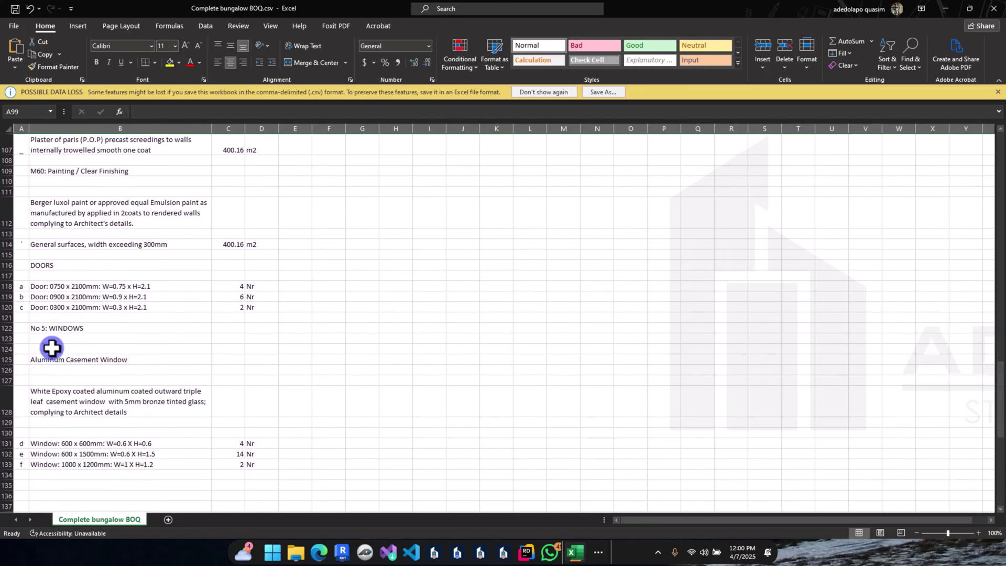
pyautogui.moveTo(8, 339); pyautogui.dragTo(8, 351)
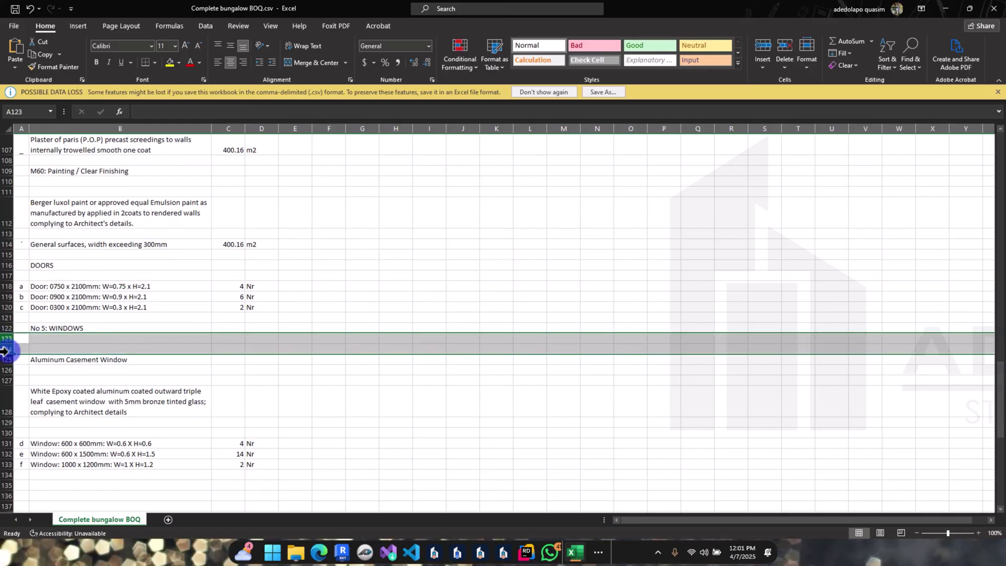
pyautogui.rightClick(9, 346)
pyautogui.click(65, 449)
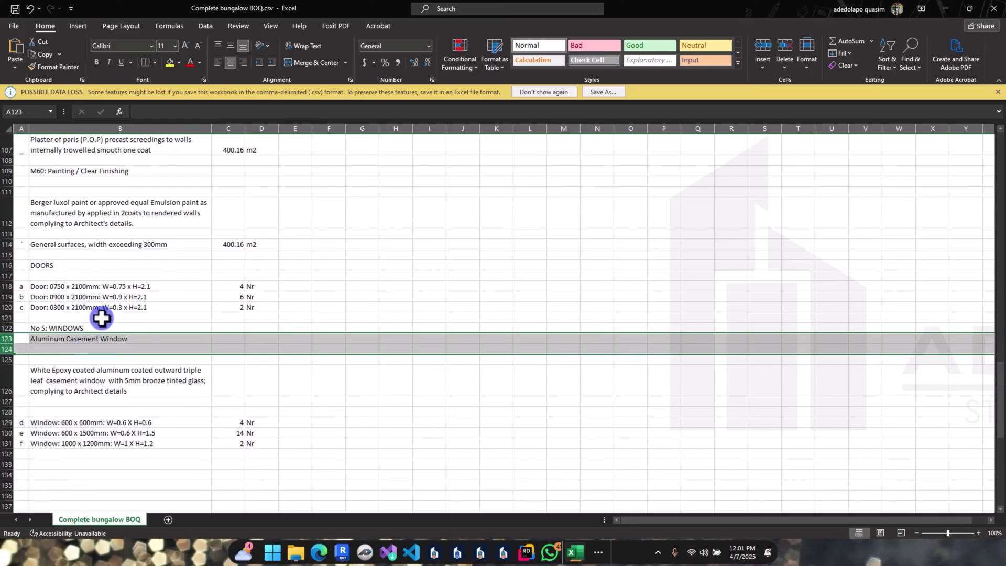
pyautogui.scroll(-3, 101, 322)
pyautogui.scroll(9, 112, 326)
pyautogui.scroll(5, 115, 325)
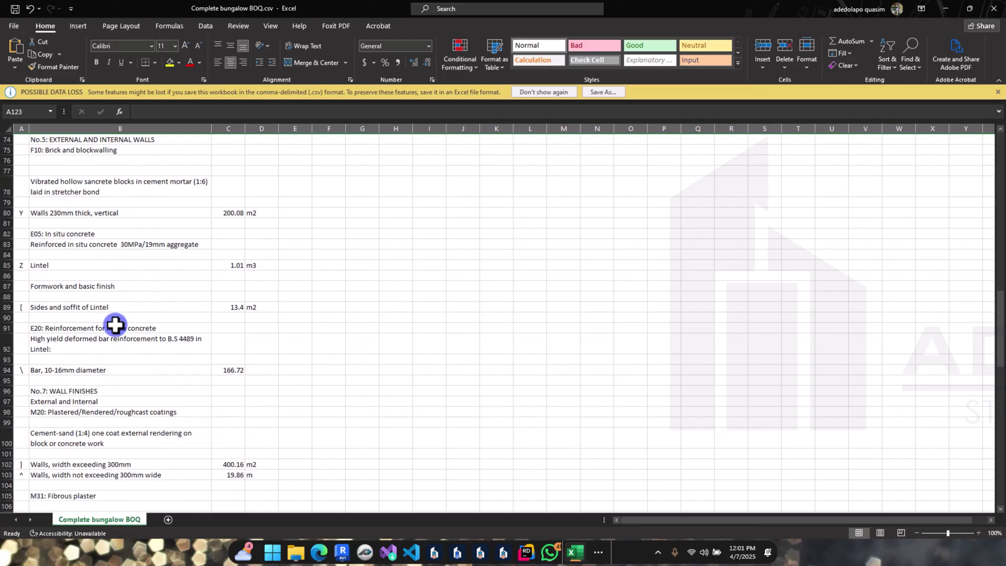
pyautogui.scroll(15, 115, 325)
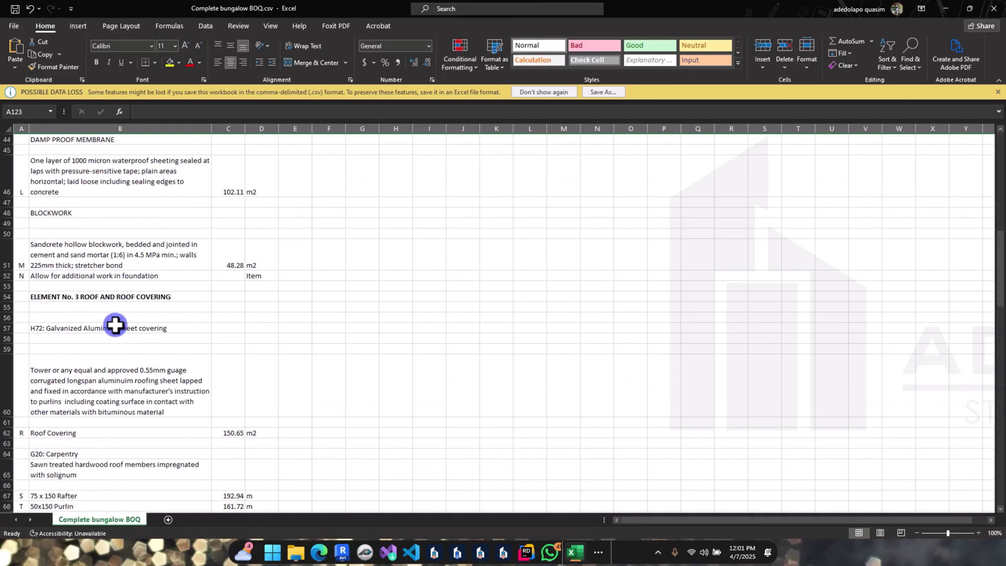
pyautogui.scroll(10, 115, 326)
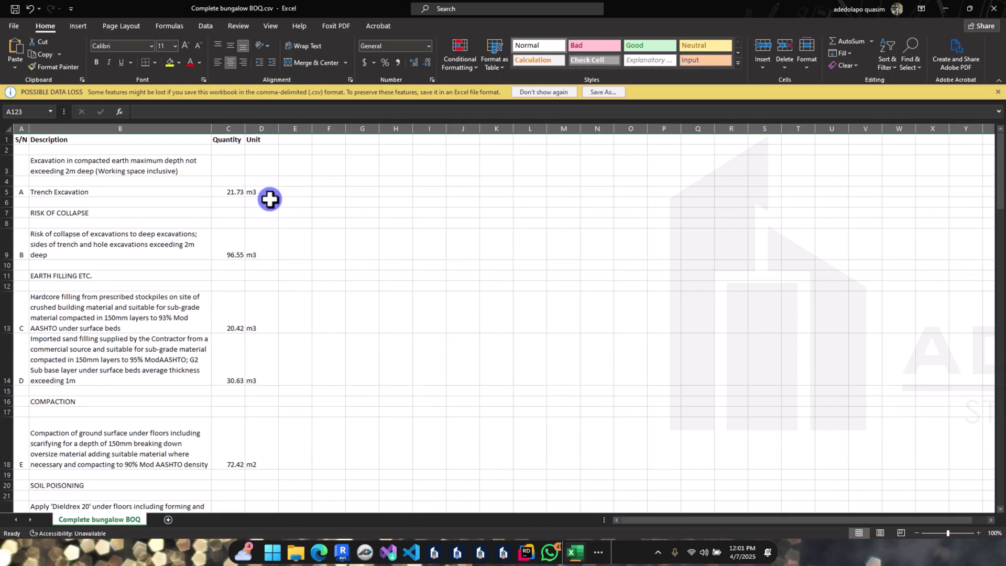
pyautogui.scroll(-4, 270, 200)
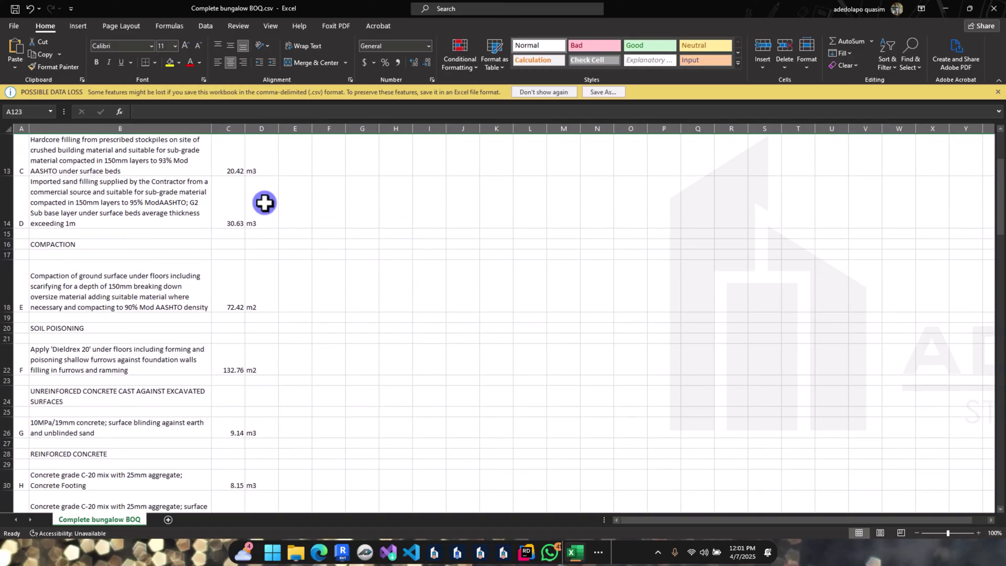
pyautogui.moveTo(13, 313); pyautogui.dragTo(11, 314)
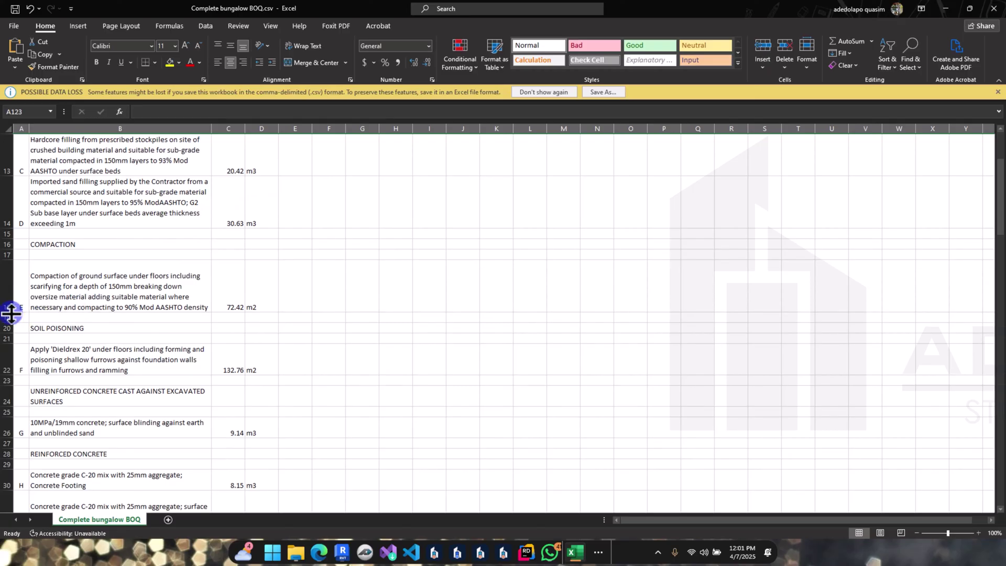
pyautogui.scroll(-2, 210, 398)
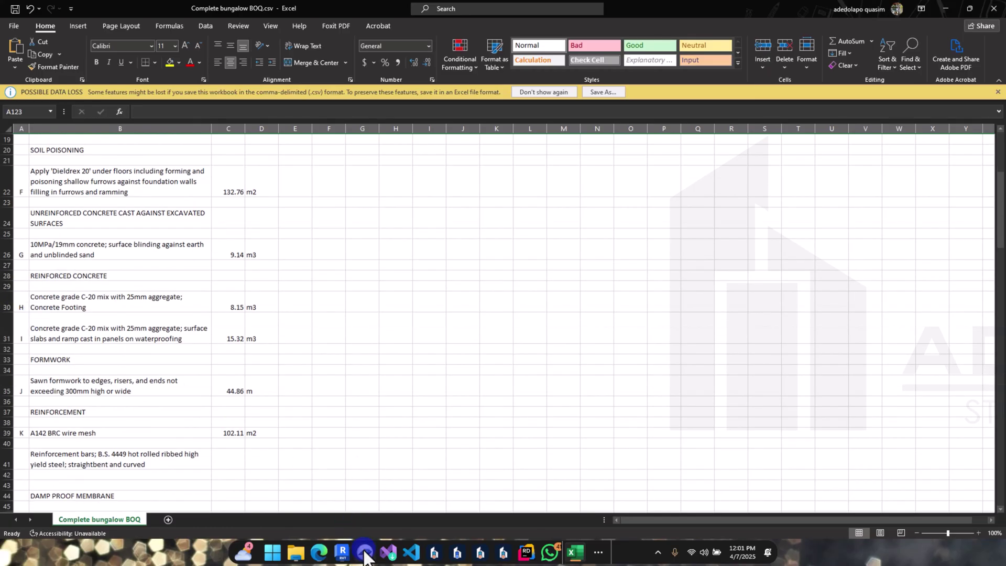
# Step: Review the ADLM TakeOff Summary quantities, such as 400.16 m2 wall rendering, then close it
pyautogui.moveTo(343, 553)
pyautogui.click(346, 505)
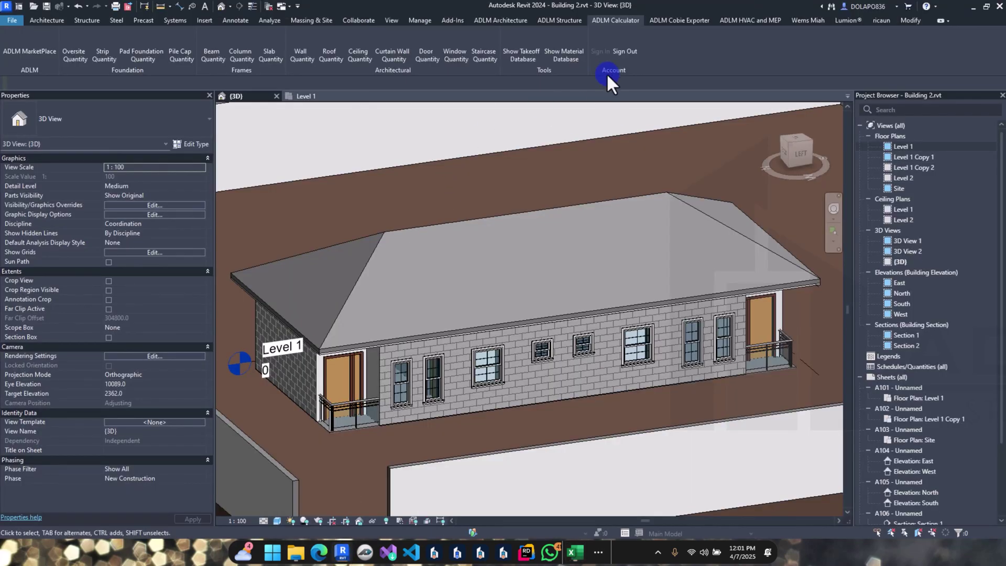
pyautogui.click(514, 56)
pyautogui.scroll(-3, 260, 176)
pyautogui.click(120, 135)
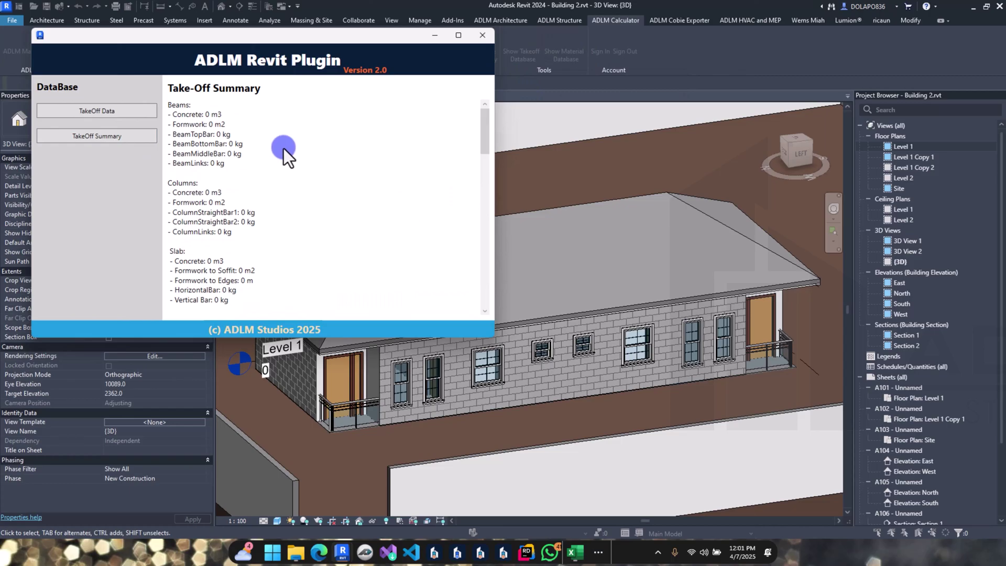
pyautogui.scroll(-5, 284, 149)
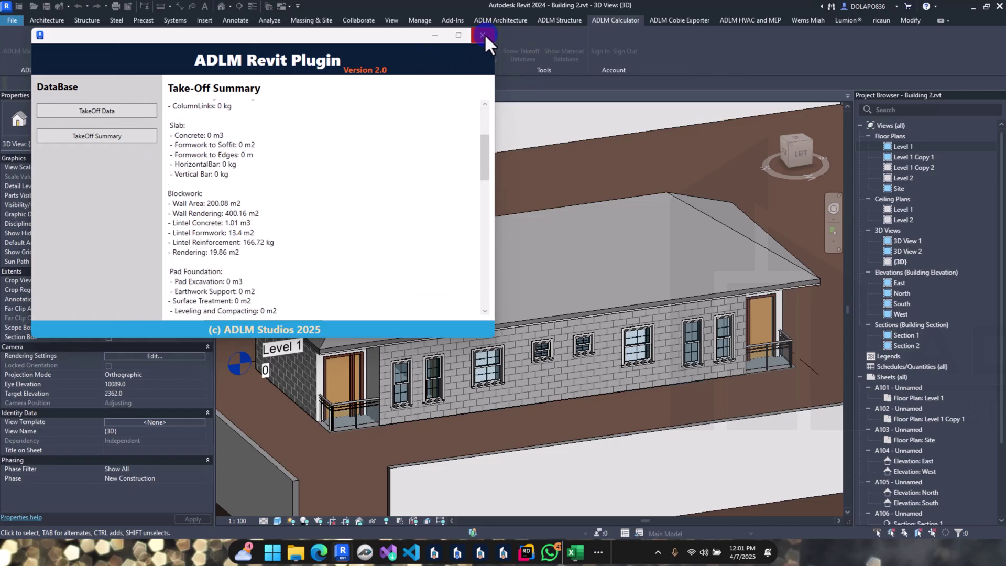
pyautogui.click(482, 35)
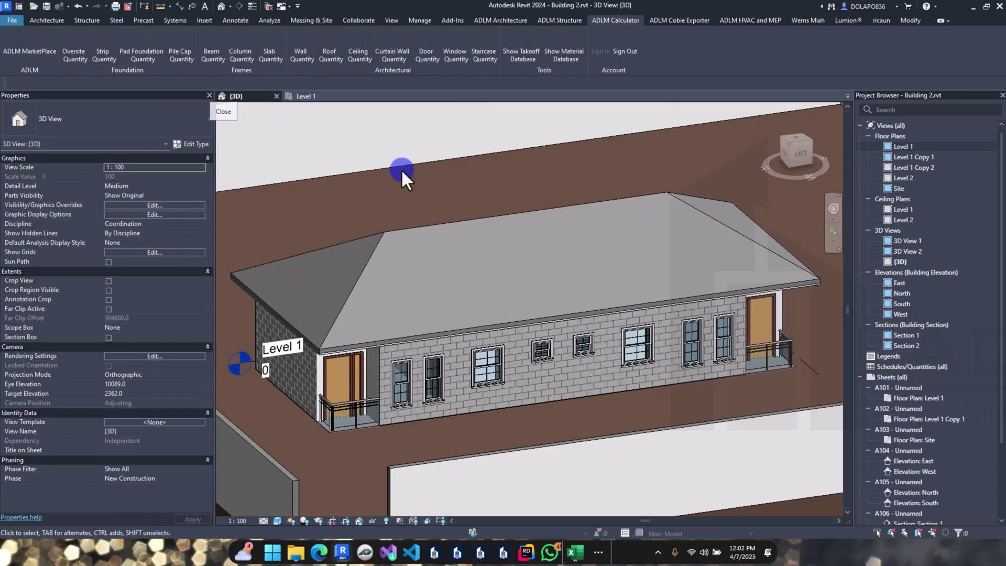
pyautogui.scroll(-3, 419, 183)
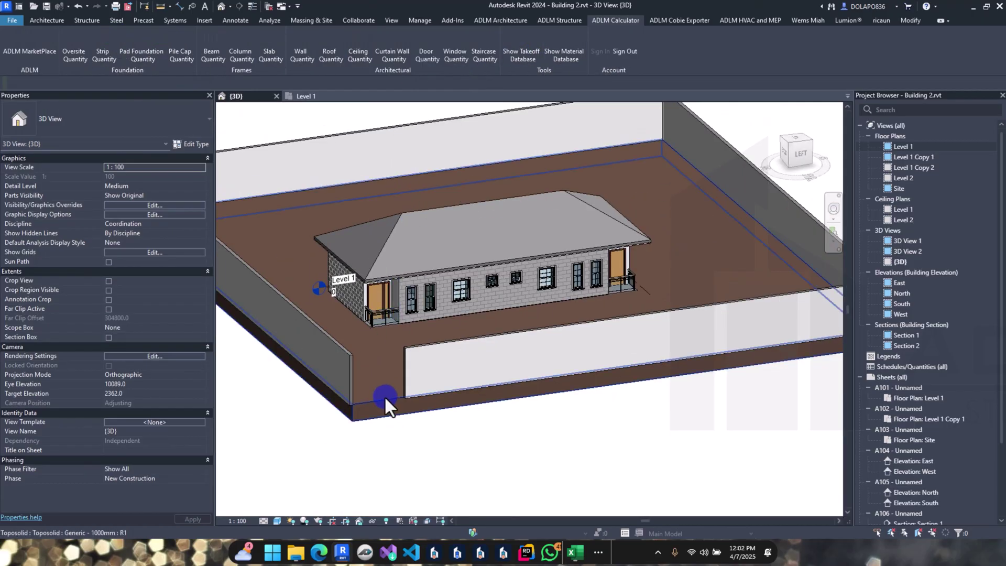
pyautogui.scroll(4, 452, 291)
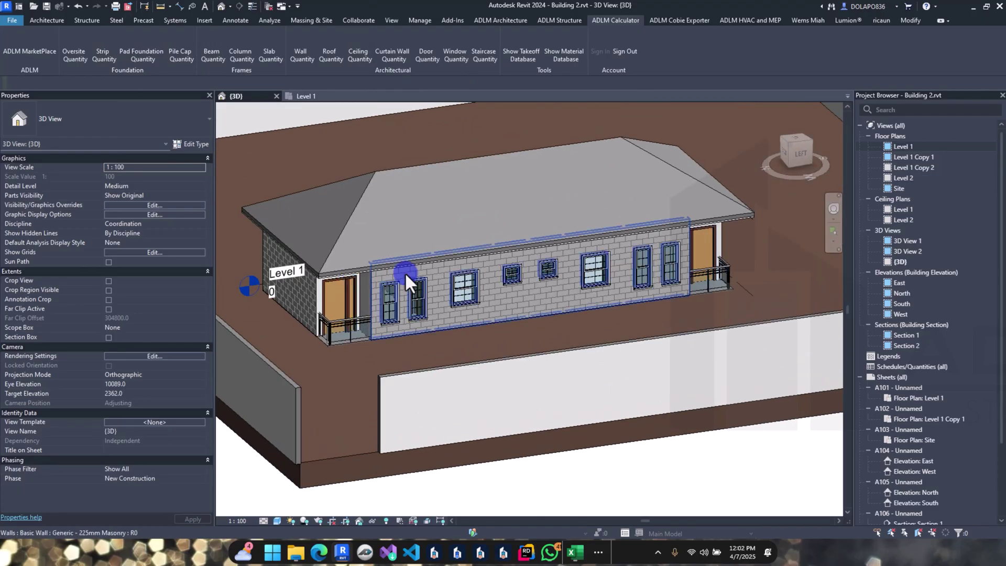